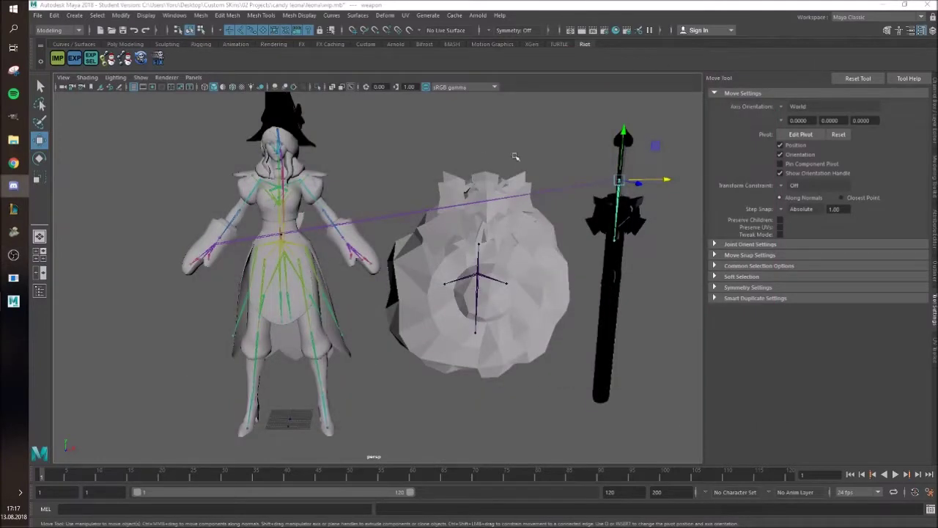
scroll(516, 156, "down", 2)
left_click_drag(484, 286, 471, 277, "alt")
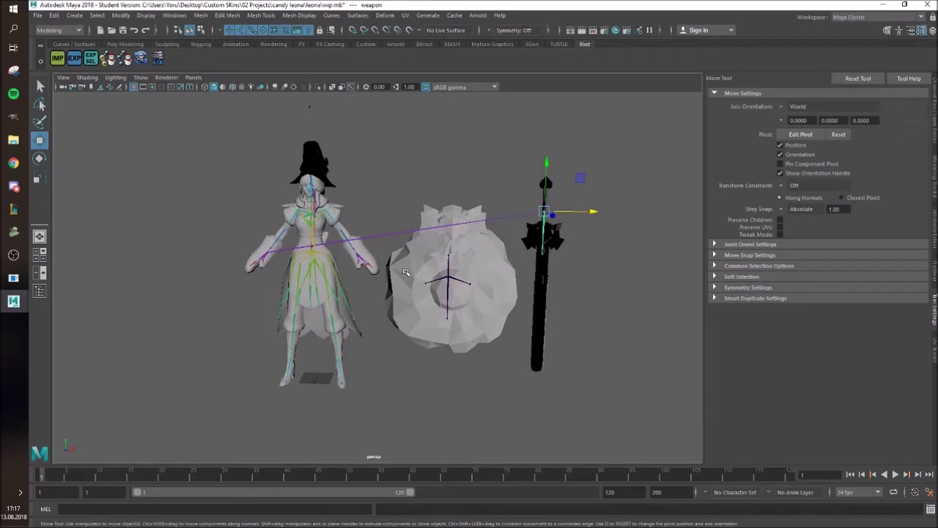
middle_click_drag(371, 296, 354, 313, "alt")
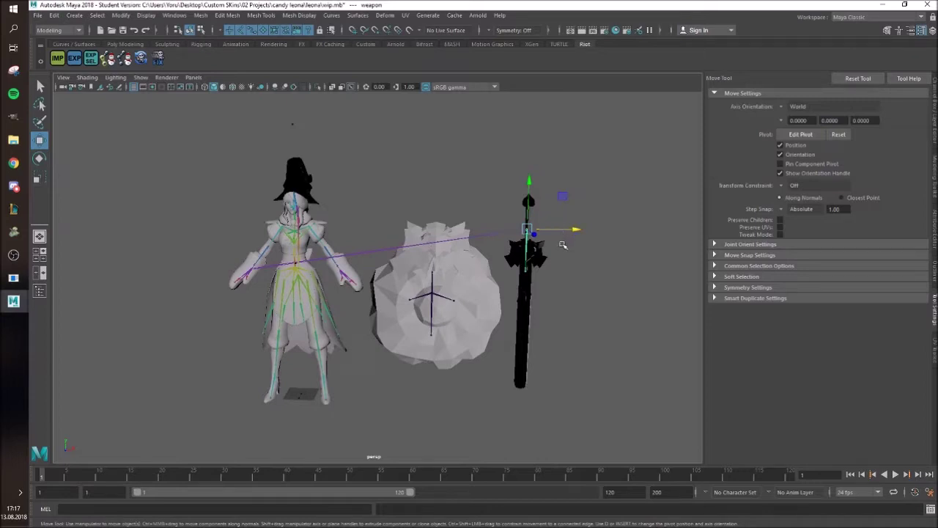
left_click(506, 165)
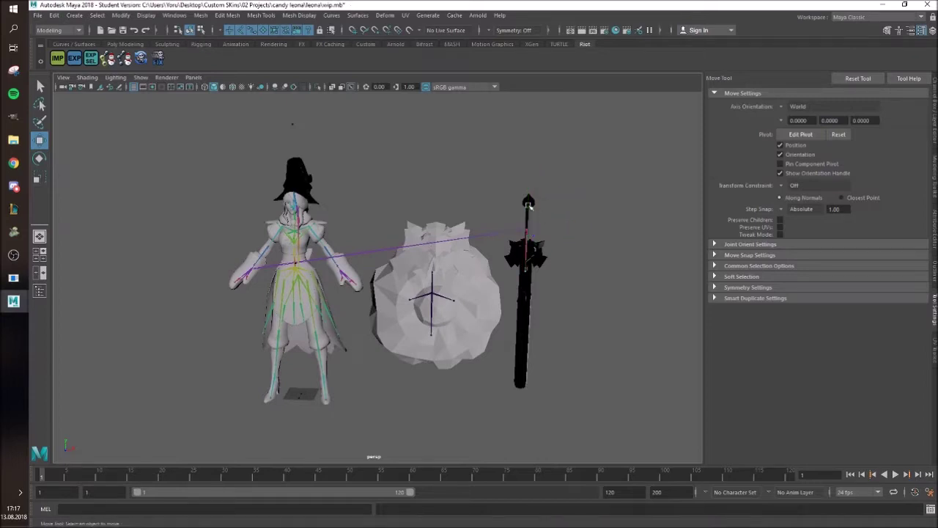
left_click(528, 204)
middle_click_drag(298, 238, 285, 255, "alt")
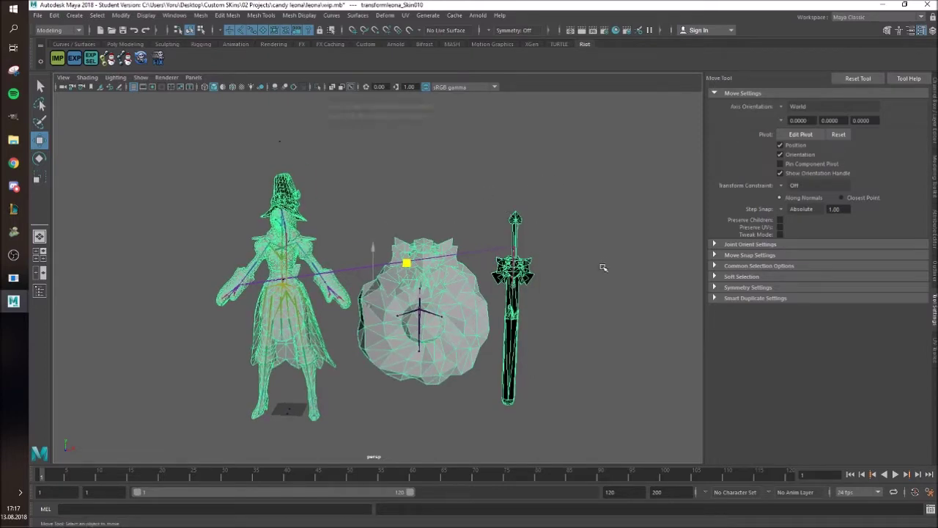
key("F8")
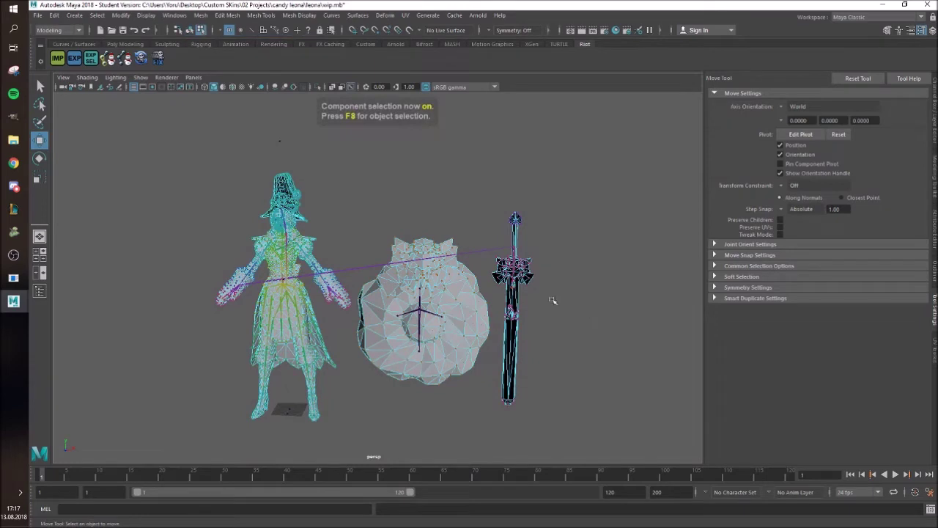
key("F8")
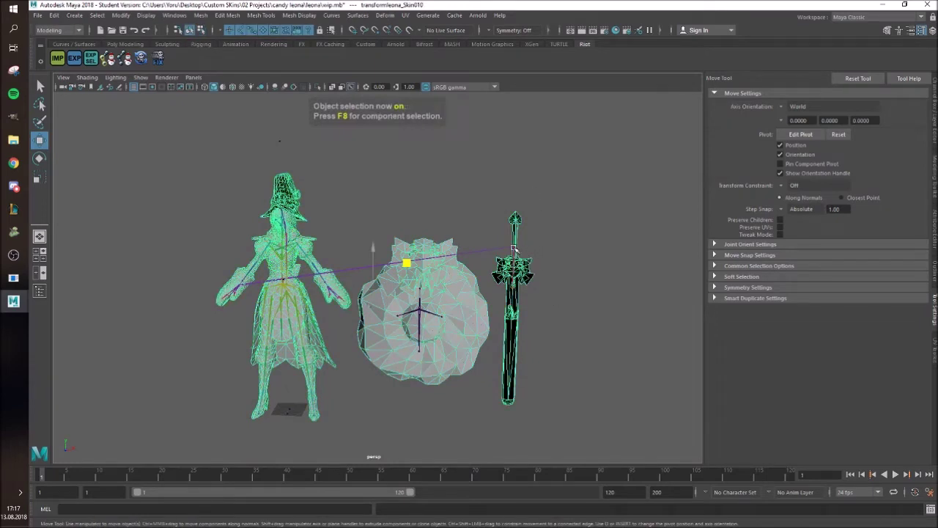
- Move the weapon joint sideways along the X axis to test how the sword mesh follows it
left_click(515, 249)
scroll(579, 264, "up", 5)
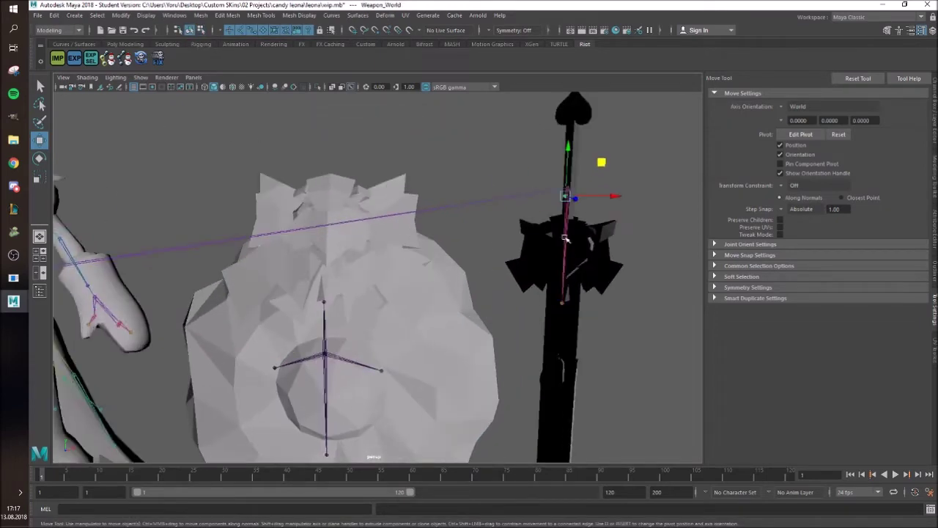
left_click(564, 239)
scroll(520, 240, "down", 5)
left_click_drag(460, 220, 569, 218)
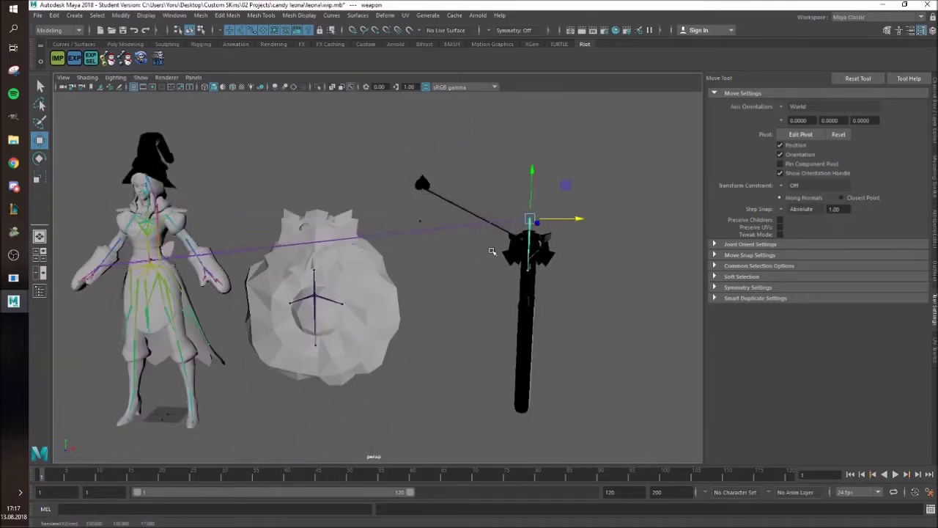
- Pull the character's right upper-arm joint outward from the body to test the arm's skin weights
middle_click_drag(134, 273, 351, 285, "alt")
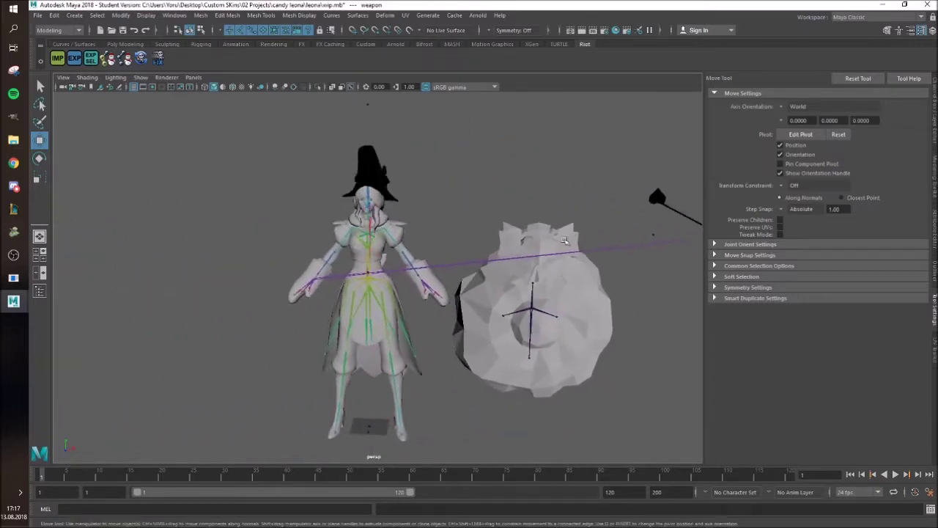
scroll(350, 285, "up", 5)
left_click(325, 178)
middle_click_drag(295, 230, 351, 243, "alt")
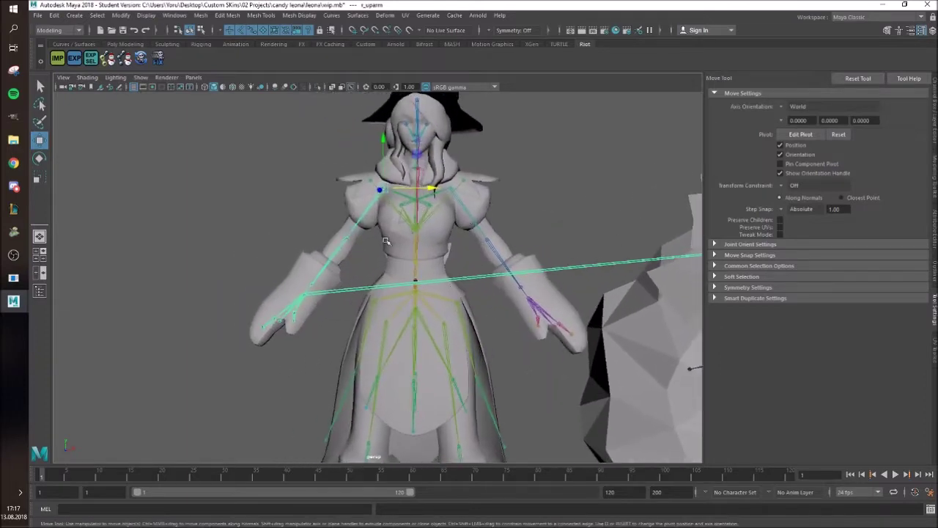
scroll(483, 217, "down", 2)
left_click_drag(432, 204, 308, 194)
left_click_drag(244, 235, 233, 255, "alt")
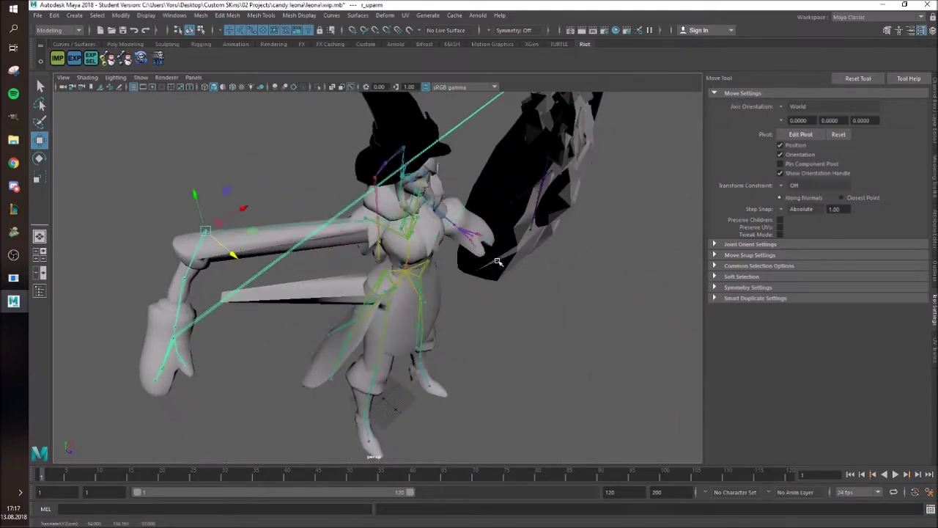
- Pull the left upper-arm joint outward and upward to test the skin weights on that side
left_click_drag(499, 262, 443, 207, "alt")
left_click(437, 202)
middle_click_drag(479, 181, 450, 203, "alt")
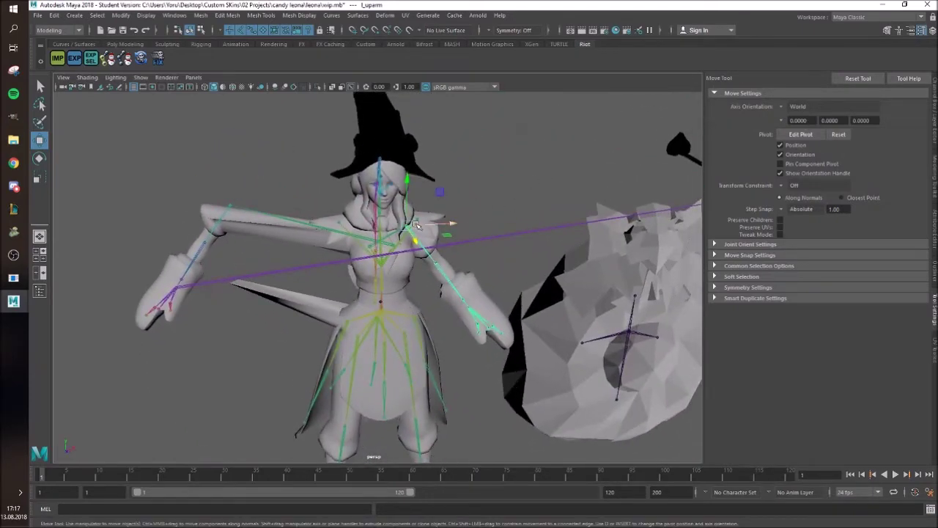
left_click_drag(408, 226, 545, 177)
- Test the head joint's skin weights by moving it away from the body, undoing the last change
left_click_drag(469, 196, 541, 183, "alt")
left_click(383, 190)
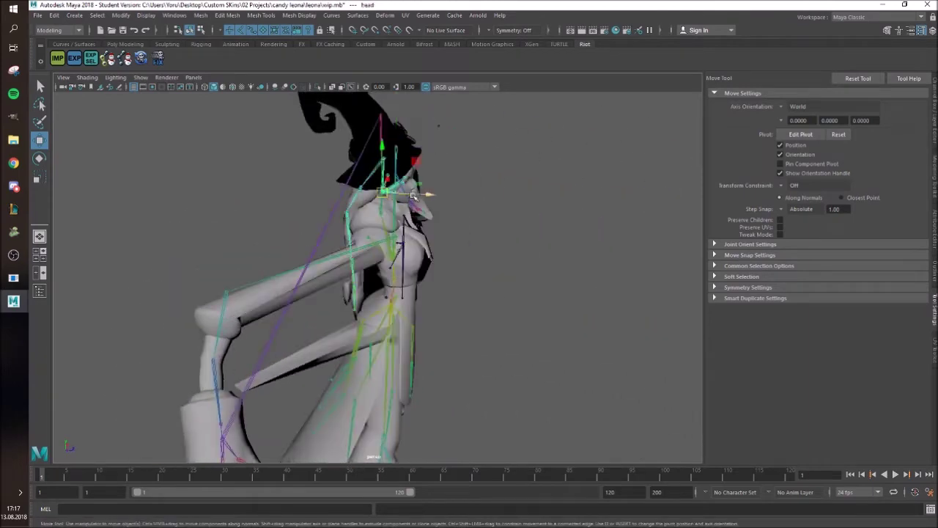
left_click_drag(413, 195, 259, 185)
key("ctrl+z")
left_click_drag(393, 198, 362, 195, "alt")
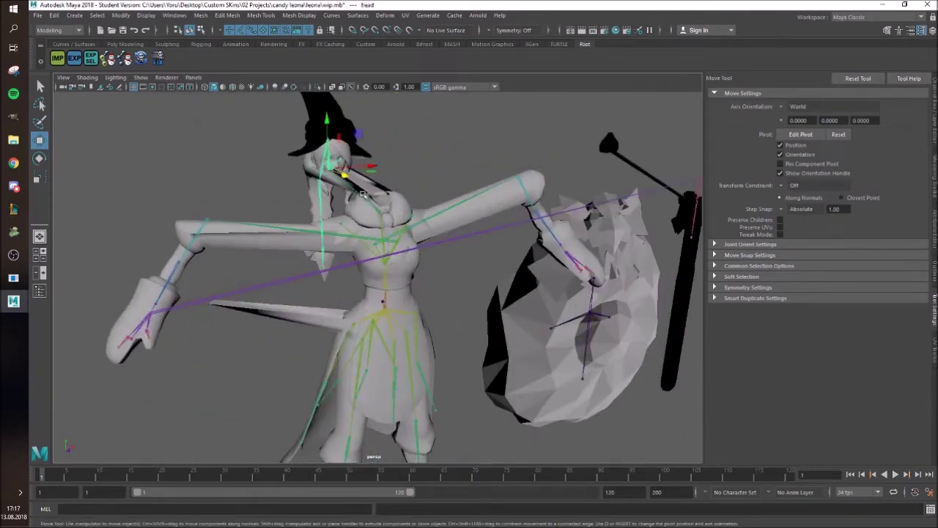
- Move the neck joint away from the torso and inspect how the collar and head deform
left_click(384, 220)
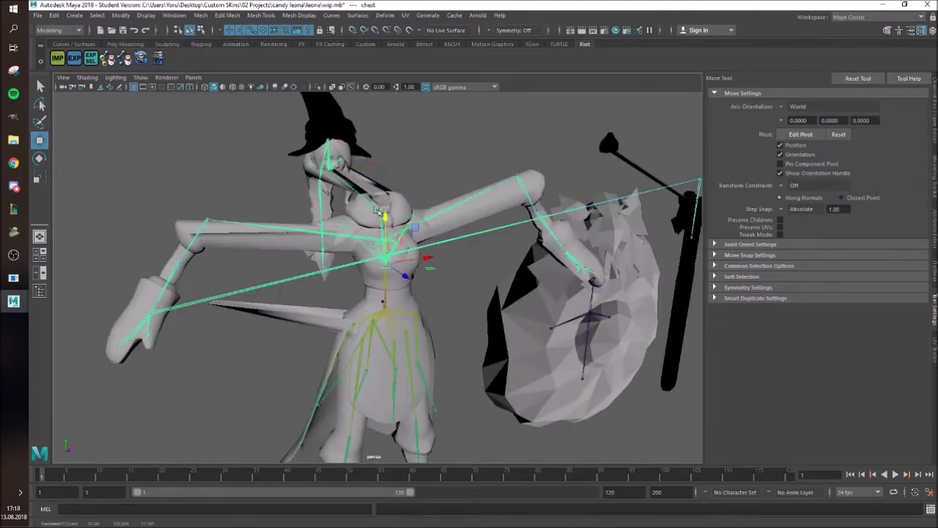
left_click_drag(377, 210, 283, 231, "alt")
left_click(415, 161)
left_click(382, 213)
left_click_drag(404, 222, 262, 192)
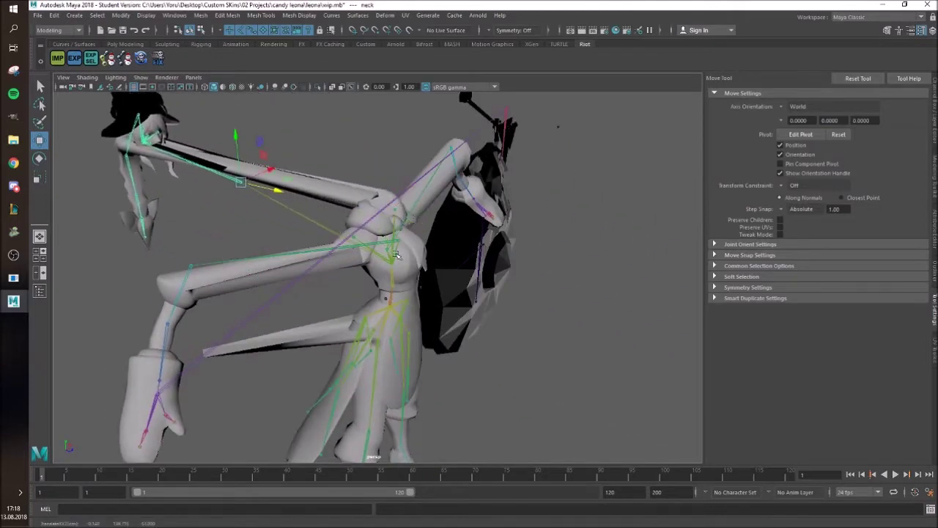
left_click_drag(696, 234, 381, 159, "alt")
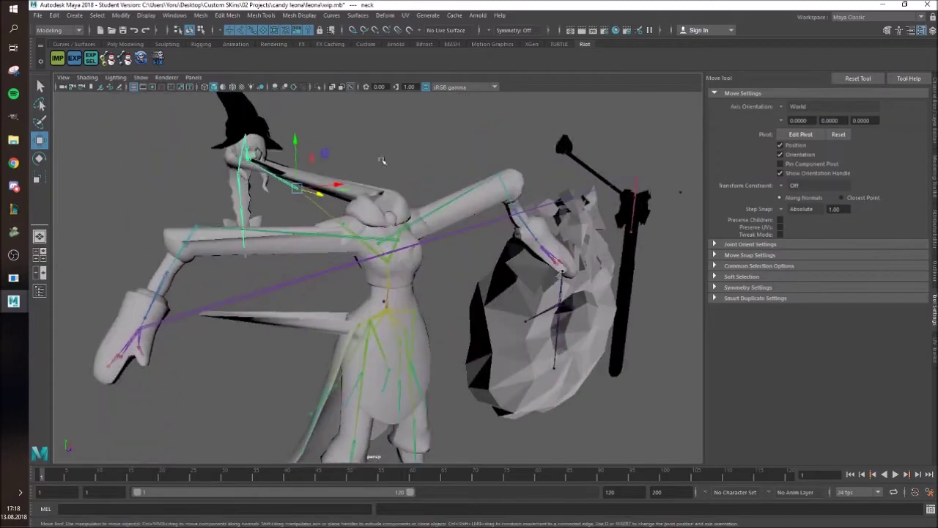
- Select the character mesh, switch to the Rigging menu set and start the Paint Skin Weights tool
left_click(473, 205)
middle_click_drag(438, 241, 459, 230, "alt")
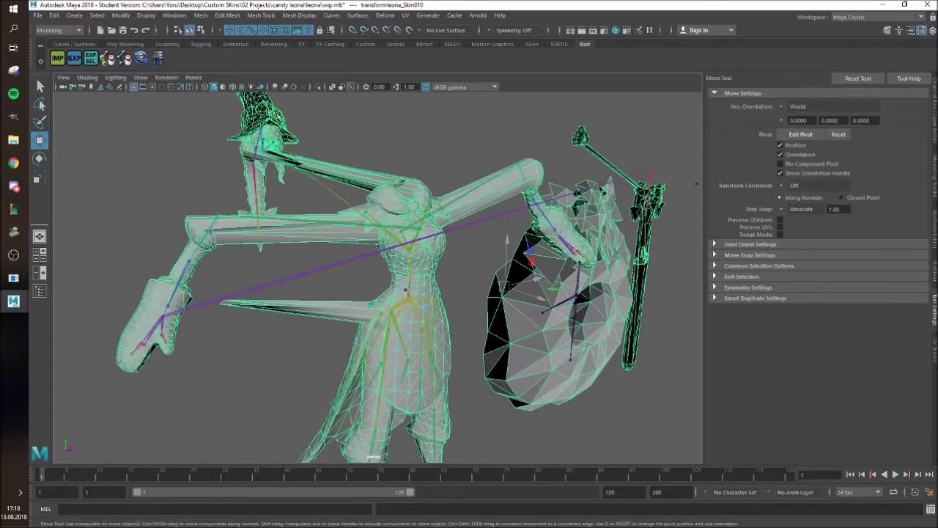
left_click(60, 31)
left_click(67, 51)
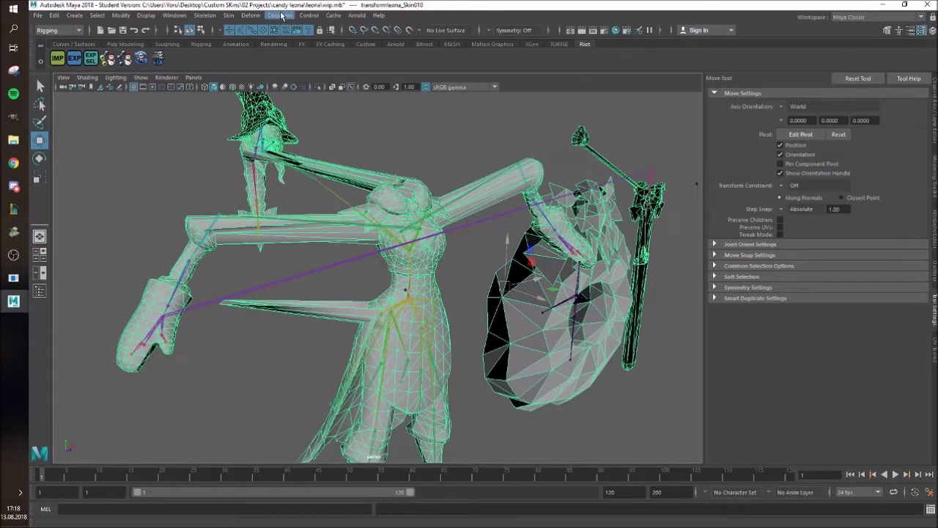
left_click(232, 16)
left_click(260, 87)
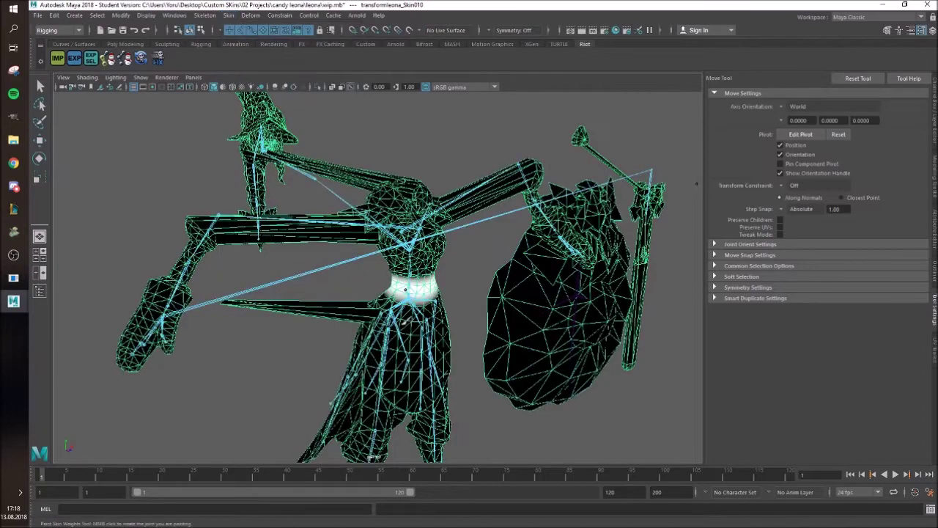
- Choose the right thigh joint as influence and paint the stretched vertices beside the hip with Replace at value 1.0
middle_click_drag(406, 321, 390, 268, "alt")
scroll(378, 250, "up", 8)
left_click_drag(411, 275, 346, 265, "alt")
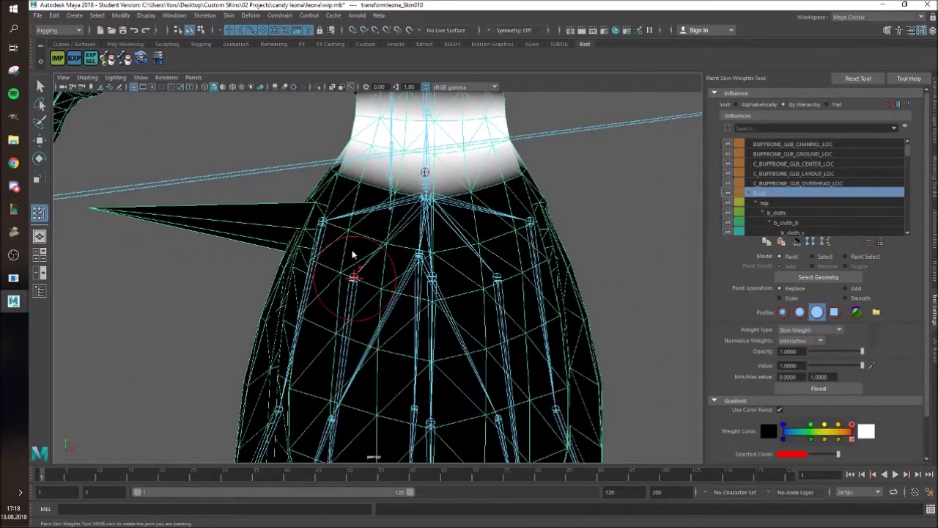
right_click_drag(353, 278, 353, 257)
mouse_move(313, 272)
left_mouse_down("alt")
mouse_move(402, 272)
mouse_move(443, 290)
mouse_move(461, 283)
mouse_move(564, 309)
left_mouse_up("alt")
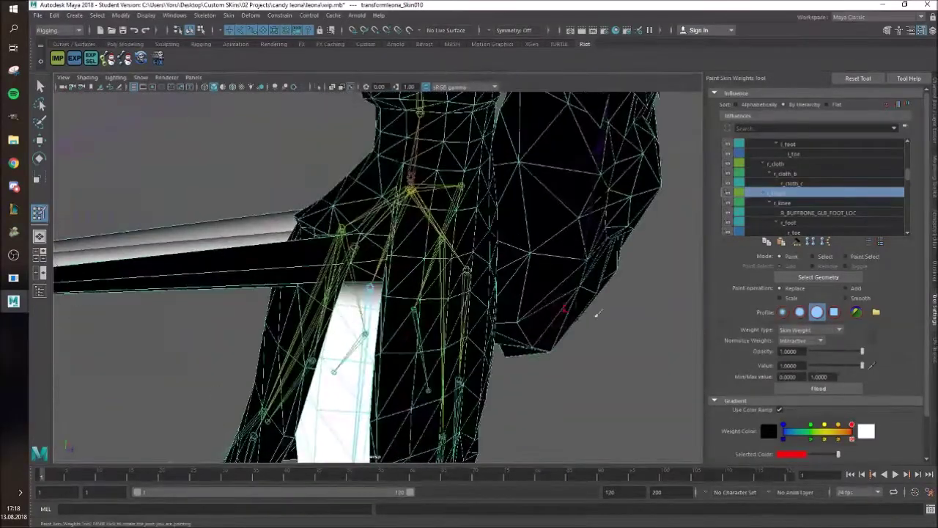
middle_click_drag(314, 335, 572, 325, "alt")
scroll(572, 325, "down", 3)
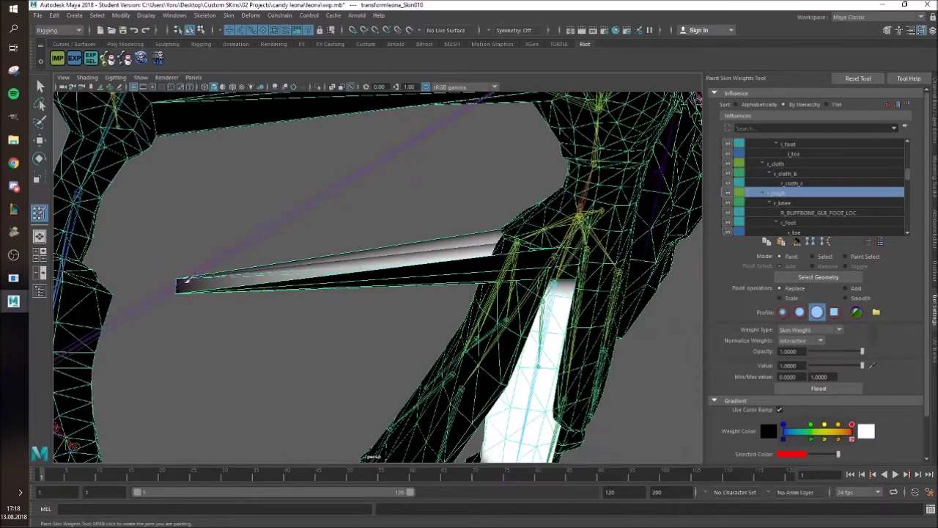
mouse_move(219, 275)
left_mouse_down()
mouse_move(383, 247)
mouse_move(522, 198)
mouse_move(500, 224)
mouse_move(303, 124)
mouse_move(324, 120)
mouse_move(574, 216)
mouse_move(503, 224)
mouse_move(482, 205)
mouse_move(376, 216)
mouse_move(577, 198)
left_mouse_up()
- Choose the weapon joint as influence and paint the sword's pommel and stretched handle with Replace at value 1.0
middle_click_drag(578, 198, 374, 228, "alt")
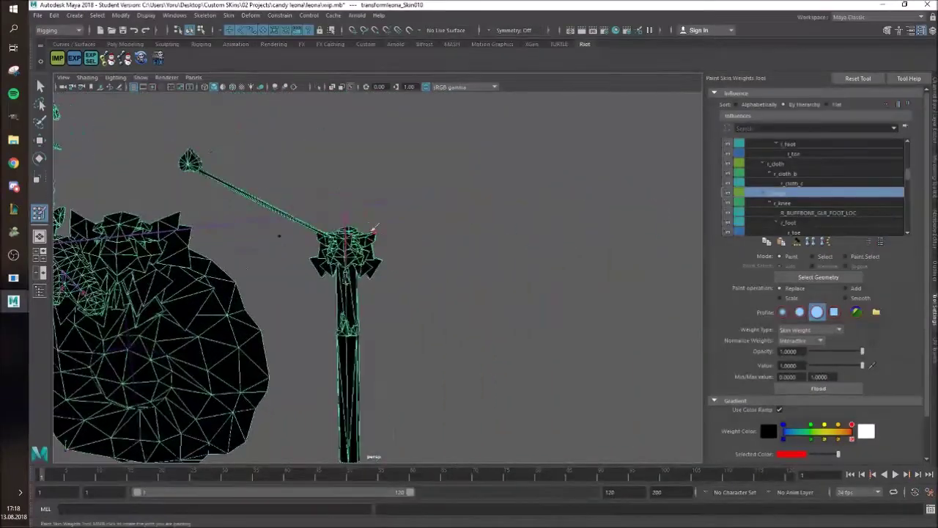
right_click_drag(348, 218, 346, 193)
middle_click_drag(256, 158, 432, 246, "alt")
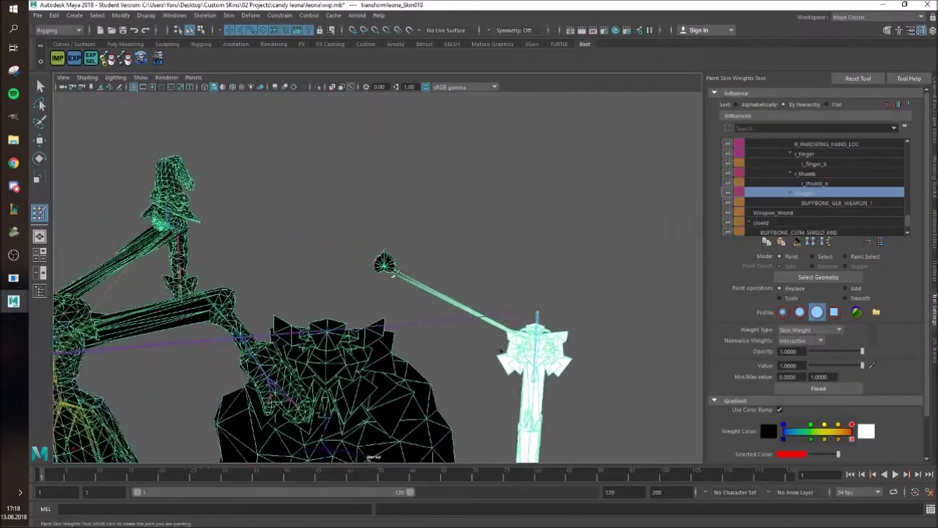
scroll(431, 244, "up", 5)
left_click_drag(402, 243, 403, 261)
mouse_move(419, 223)
left_mouse_down()
mouse_move(380, 253)
mouse_move(526, 213)
left_mouse_up()
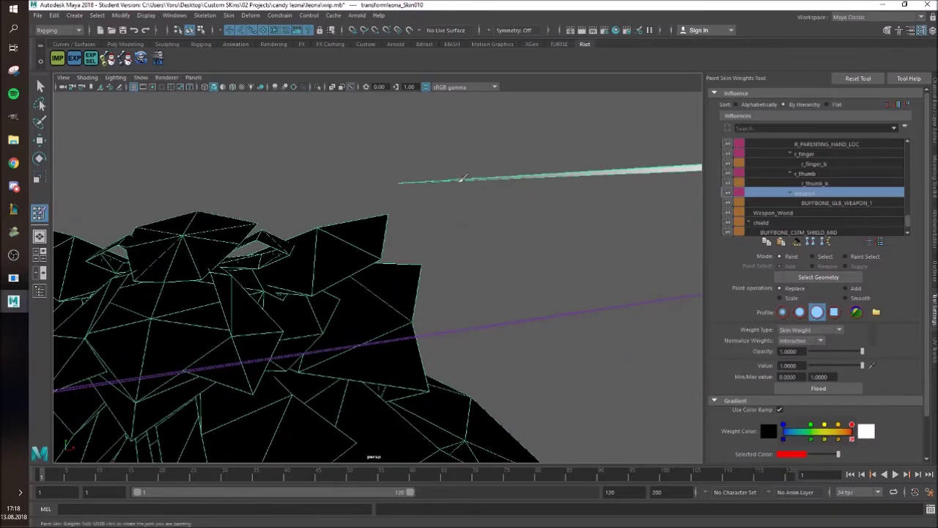
- Paint the remaining stray vertices at the handle's pointed end with the weapon influence at value 1.0
left_click_drag(494, 203, 349, 189, "alt")
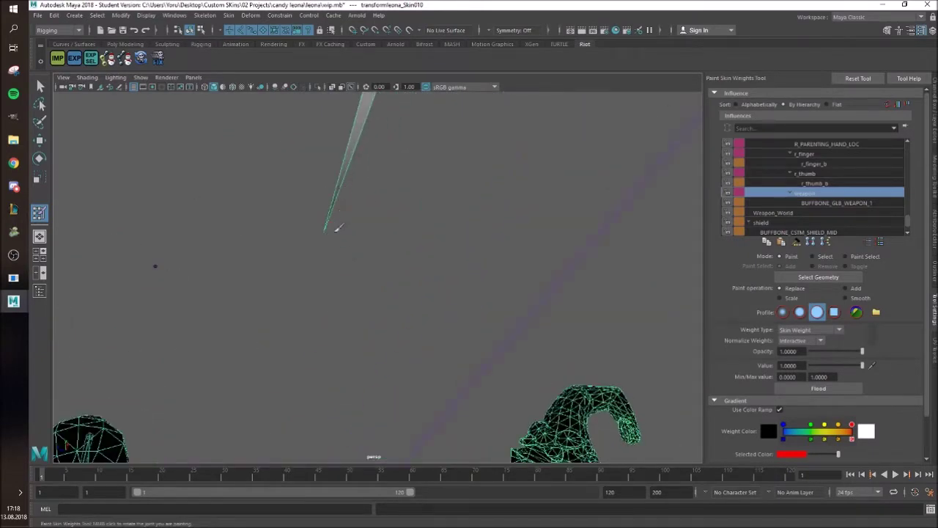
left_click_drag(335, 229, 312, 230, "alt")
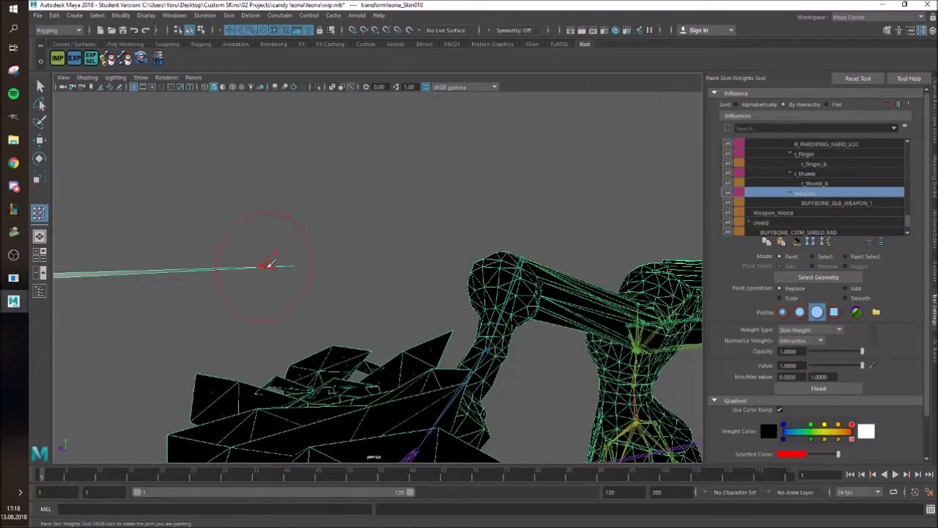
left_click_drag(394, 255, 354, 287, "alt")
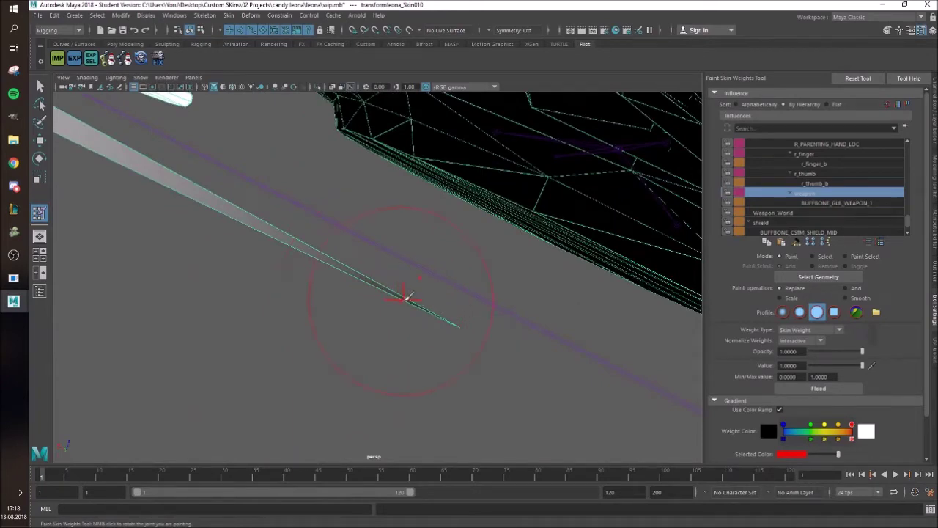
left_click_drag(511, 340, 404, 194, "alt")
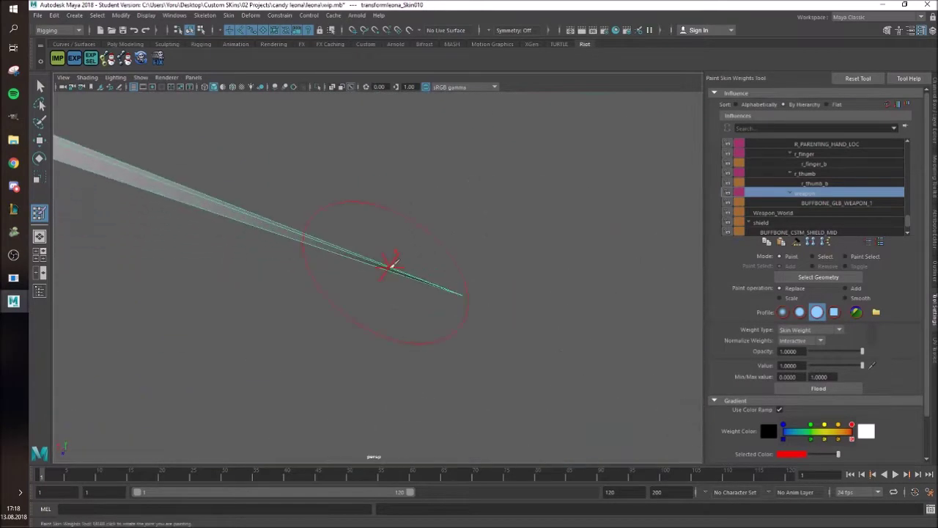
left_click_drag(407, 269, 340, 316, "alt")
- Return the skeleton to its bind pose and leave weight painting by switching to the Select tool
scroll(404, 324, "down", 4)
middle_click_drag(341, 317, 494, 240, "alt")
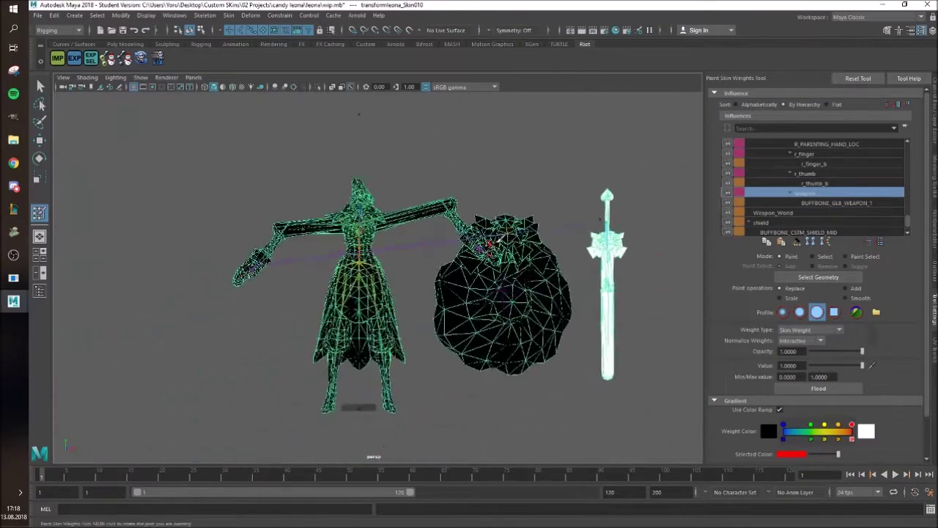
left_click_drag(494, 241, 513, 250, "alt")
left_click(228, 15)
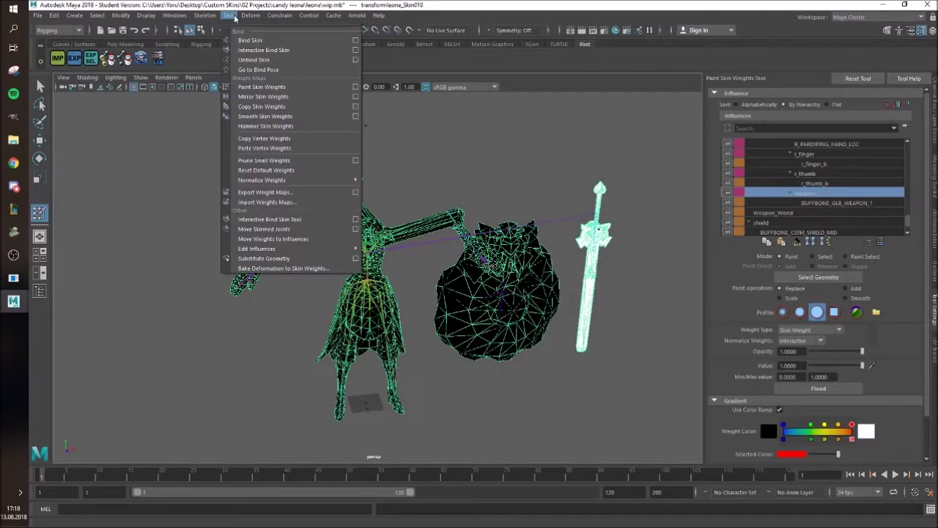
left_click(268, 67)
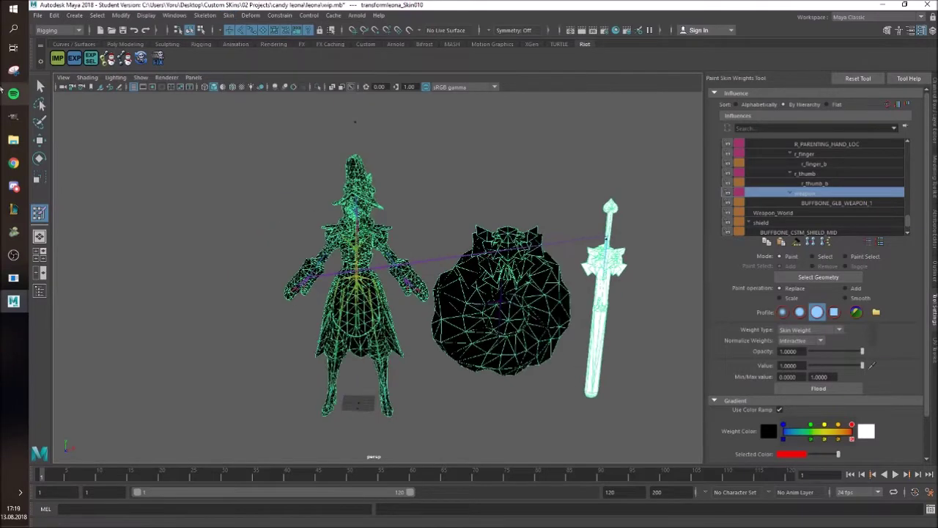
left_click(39, 86)
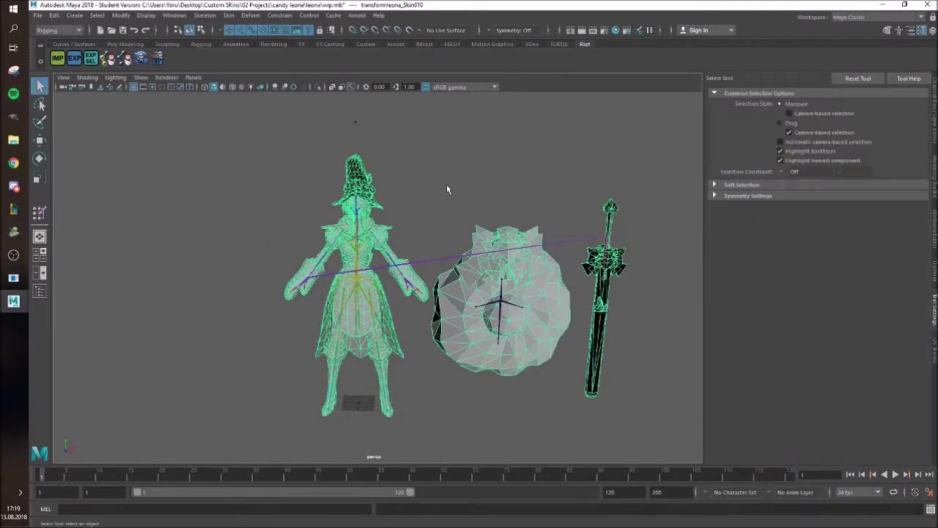
scroll(352, 294, "up", 5)
scroll(331, 310, "down", 5)
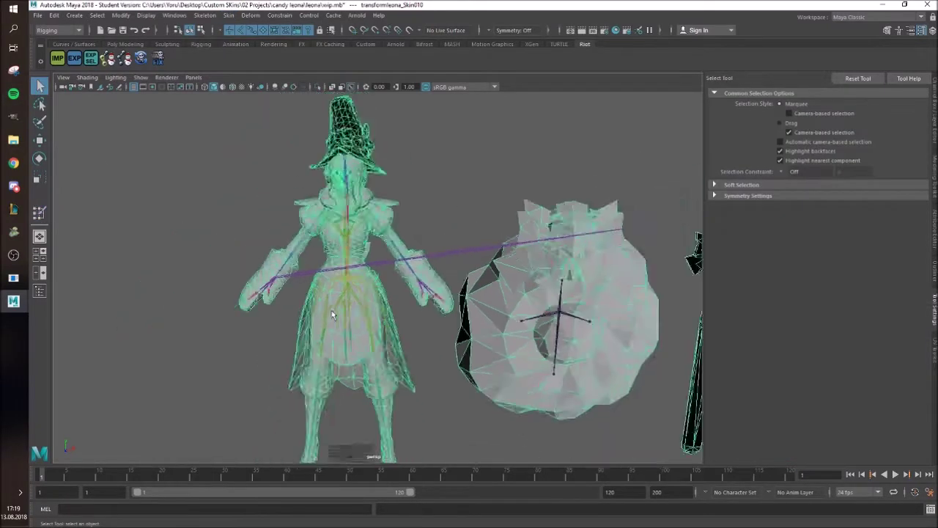
- Try moving the right upper-arm joint outward with the Move tool and undo the move
middle_click_drag(407, 288, 352, 288, "alt")
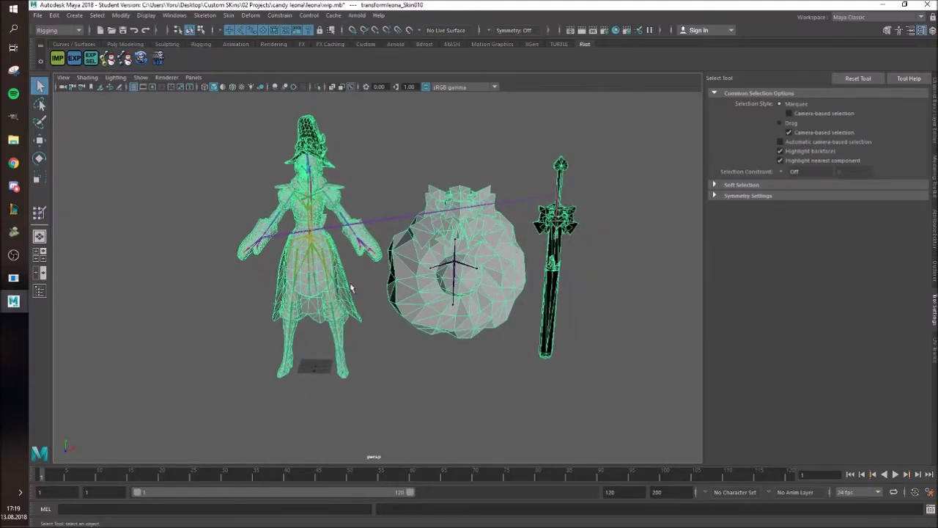
left_click_drag(352, 288, 394, 310, "alt")
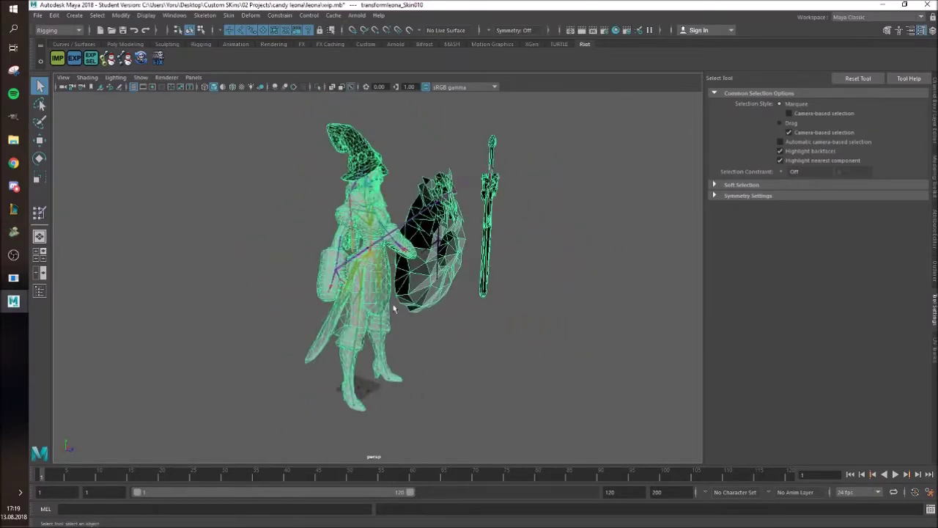
scroll(381, 306, "up", 6)
scroll(426, 305, "down", 5)
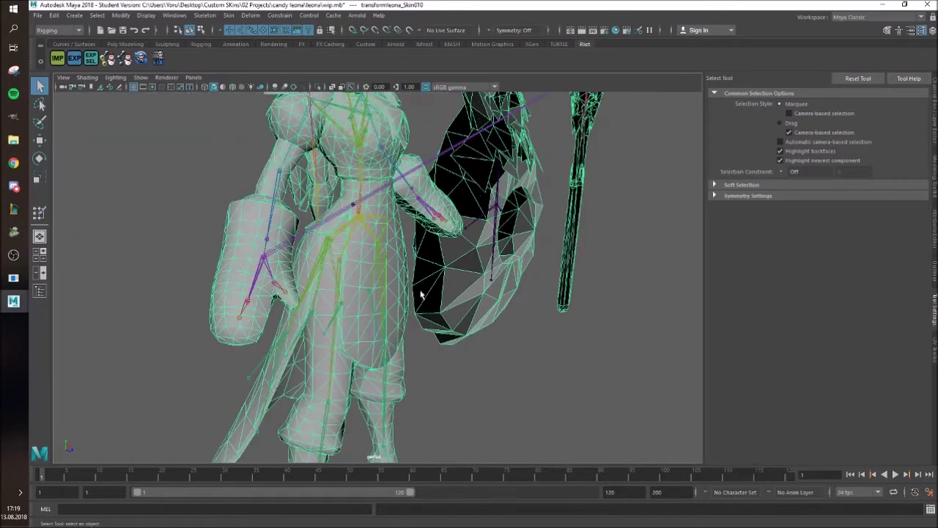
scroll(498, 266, "up", 4)
scroll(359, 178, "down", 3)
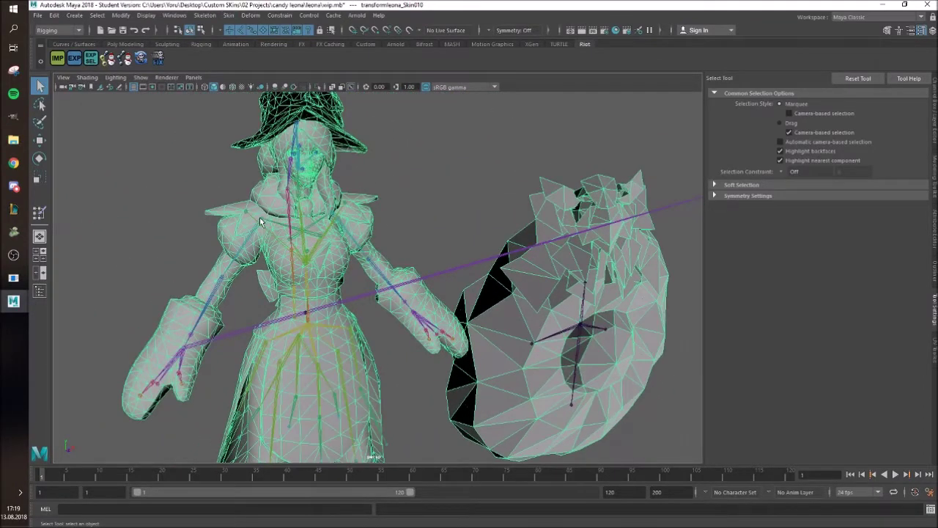
left_click(261, 217)
key("w")
left_click_drag(268, 214, 217, 211)
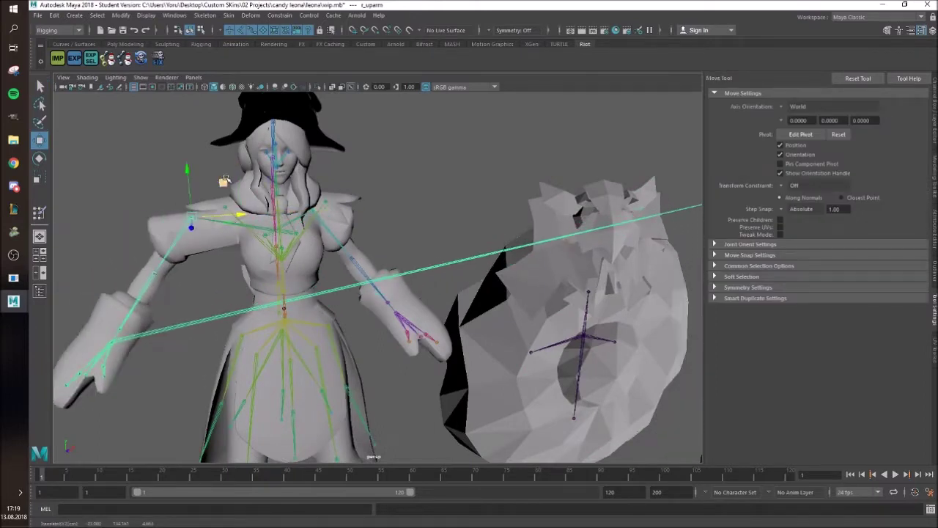
key("ctrl+z")
- Select the character mesh, try shifting the shield's central joint sideways with Move Skinned Joints, and undo the shift
left_click(419, 202)
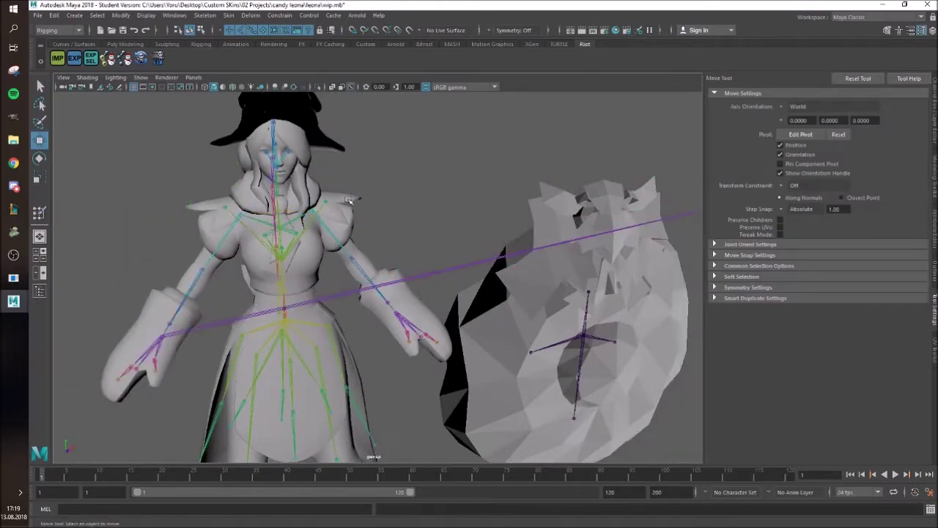
left_click(347, 200)
left_click(228, 16)
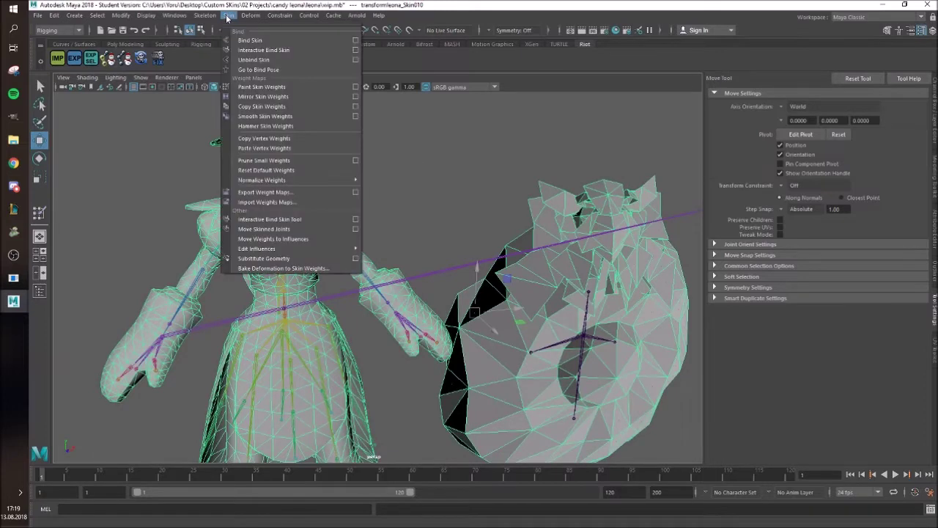
left_click(274, 229)
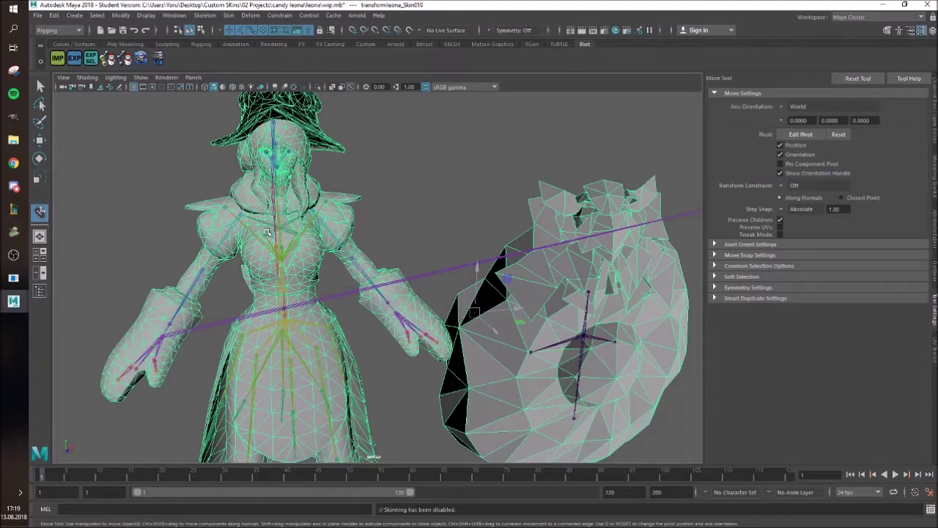
key("F8")
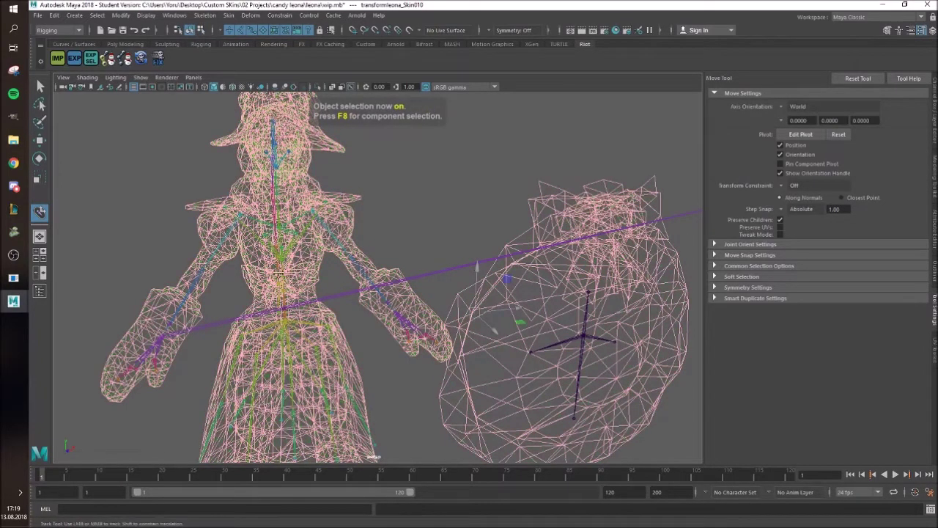
middle_click_drag(274, 267, 302, 165, "alt")
left_click_drag(367, 219, 443, 253, "alt")
middle_click_drag(443, 253, 267, 254, "alt")
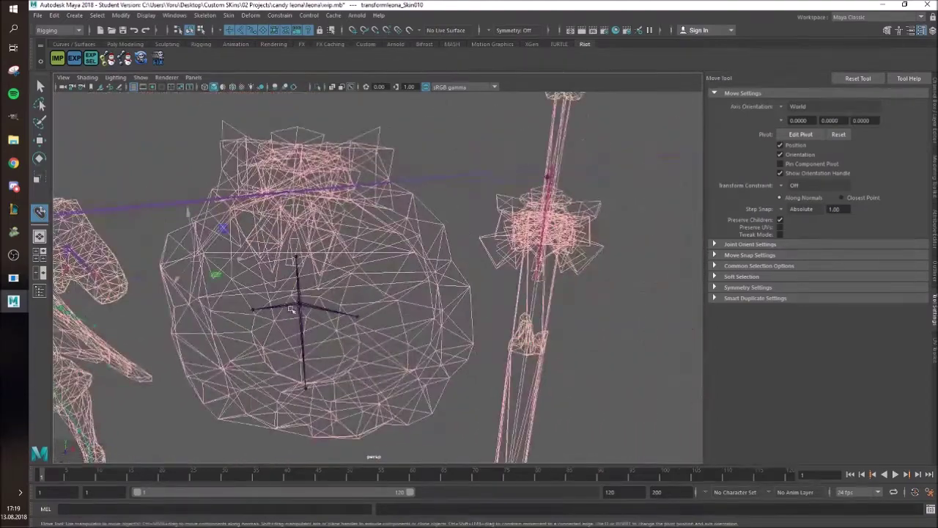
left_click(299, 305)
left_click_drag(341, 304, 294, 310)
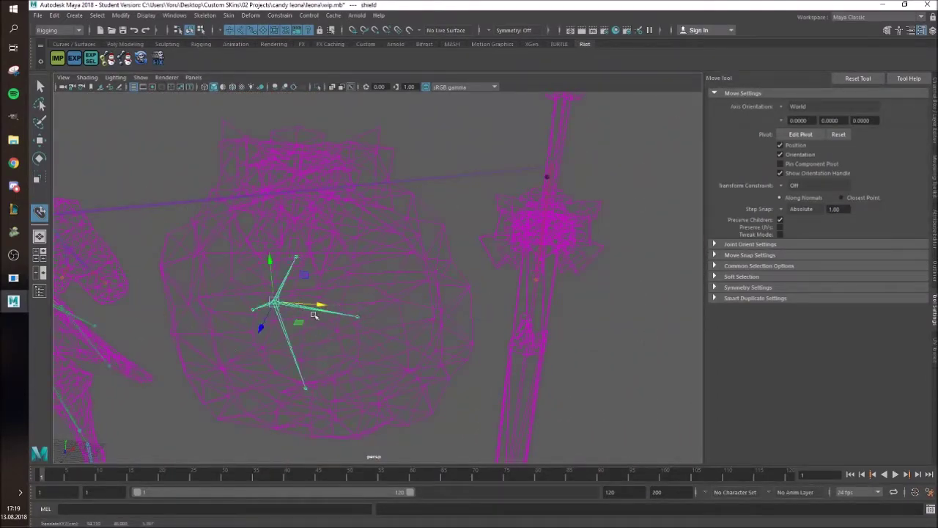
key("ctrl+z")
- Leave Move Skinned Joints by switching to the Select tool and select the character mesh again
left_click_drag(410, 319, 303, 299, "alt")
left_click_drag(219, 281, 431, 247, "alt")
left_click_drag(445, 190, 402, 323, "alt")
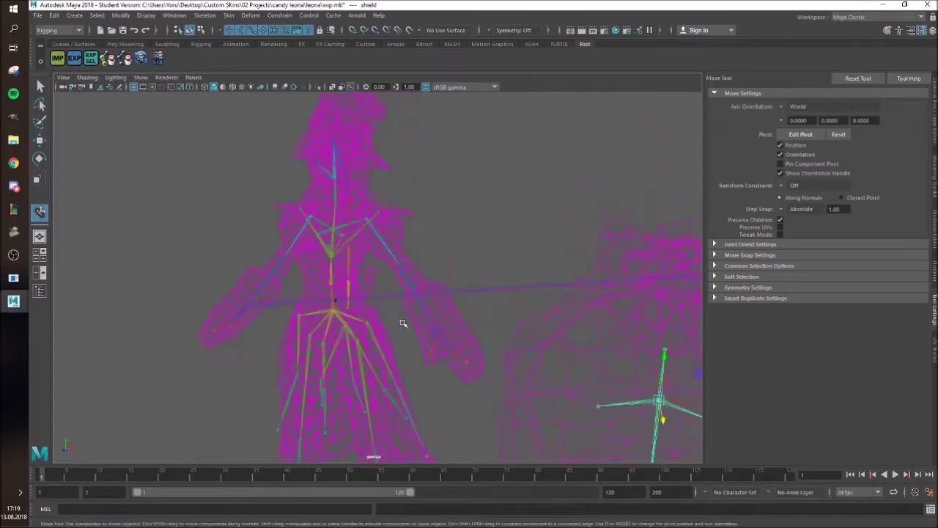
scroll(394, 301, "up", 5)
middle_click_drag(391, 295, 446, 408, "alt")
scroll(440, 388, "up", 5)
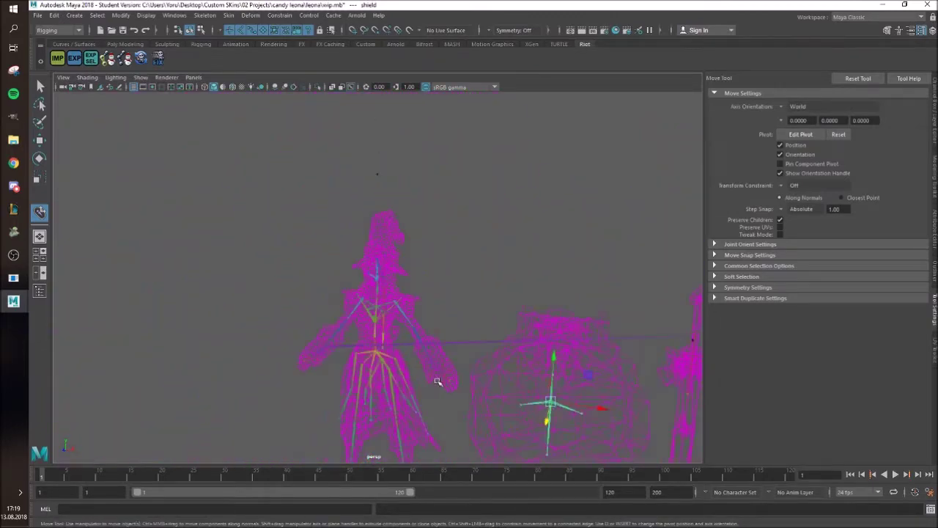
scroll(434, 383, "down", 5)
left_click(41, 85)
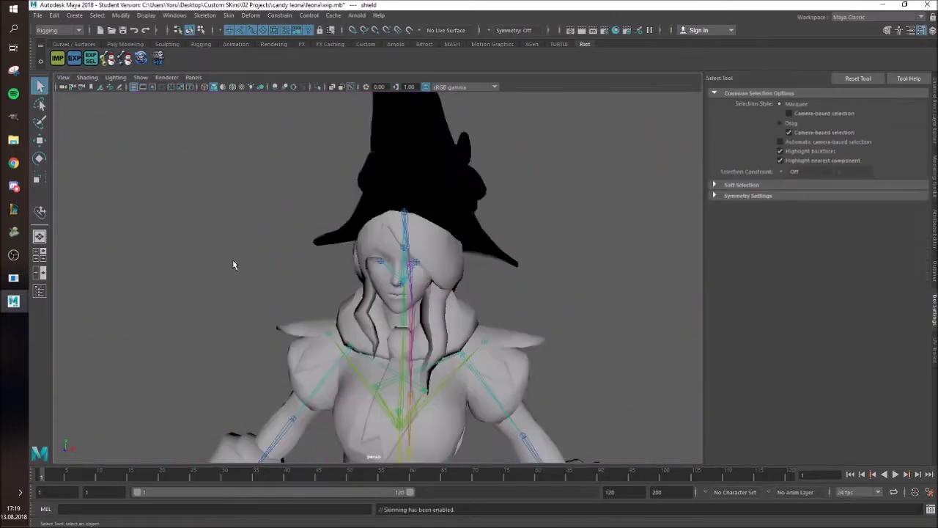
left_click(431, 267)
scroll(477, 262, "up", 5)
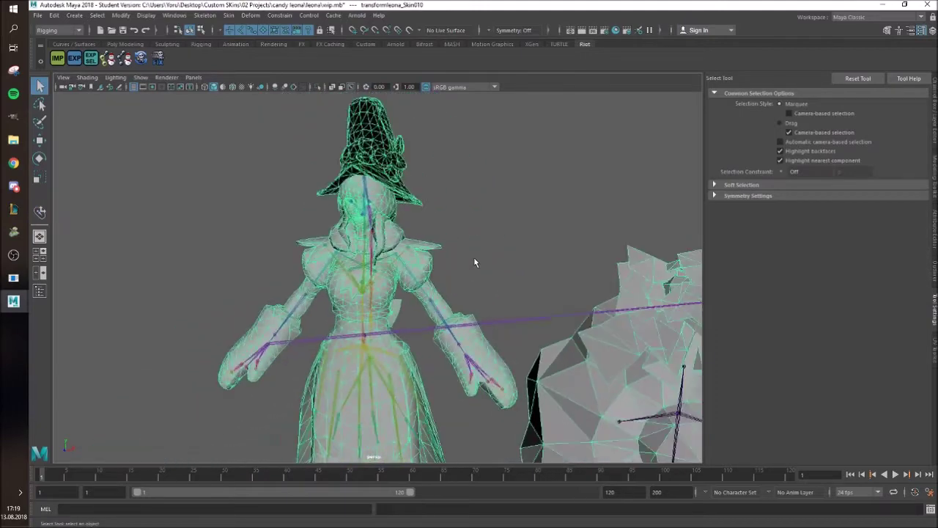
- Start Paint Skin Weights on the character mesh and choose the hair_b joint as influence to view its weights
left_click(72, 30)
left_click(81, 51)
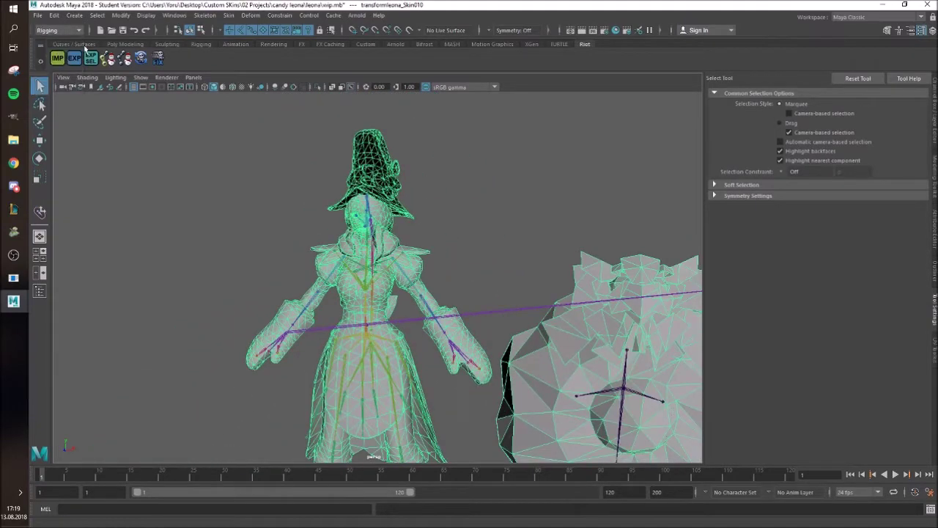
left_click(231, 16)
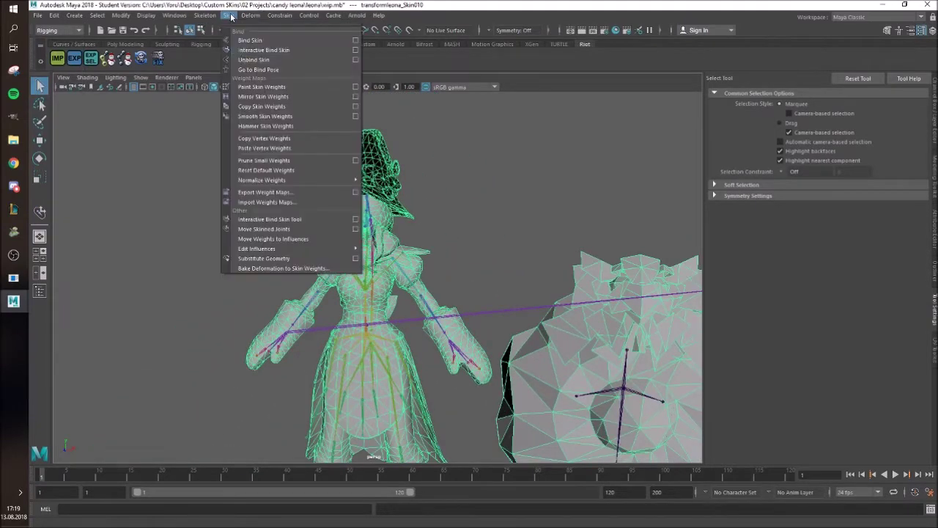
left_click(286, 88)
mouse_move(471, 190)
left_mouse_down("alt")
mouse_move(442, 201)
mouse_move(352, 196)
left_mouse_up("alt")
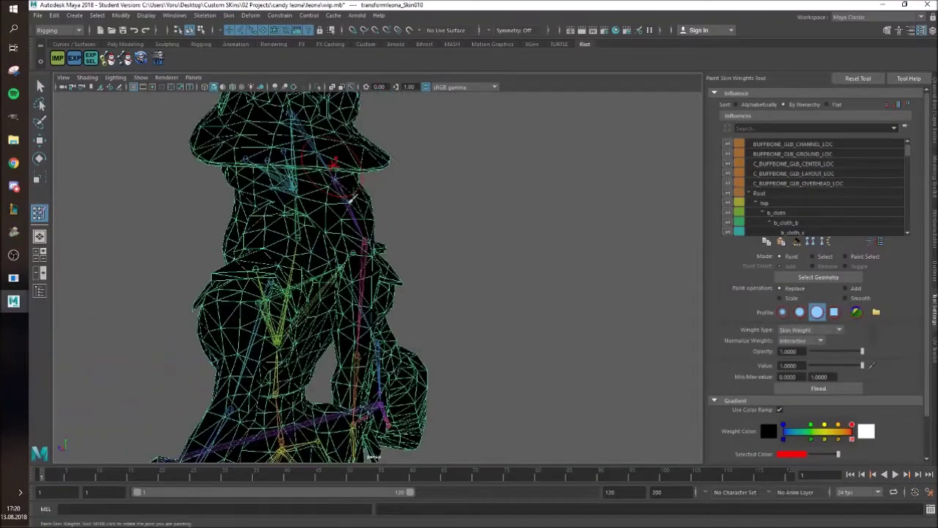
right_click_drag(336, 180, 335, 151)
left_click_drag(449, 210, 368, 205, "alt")
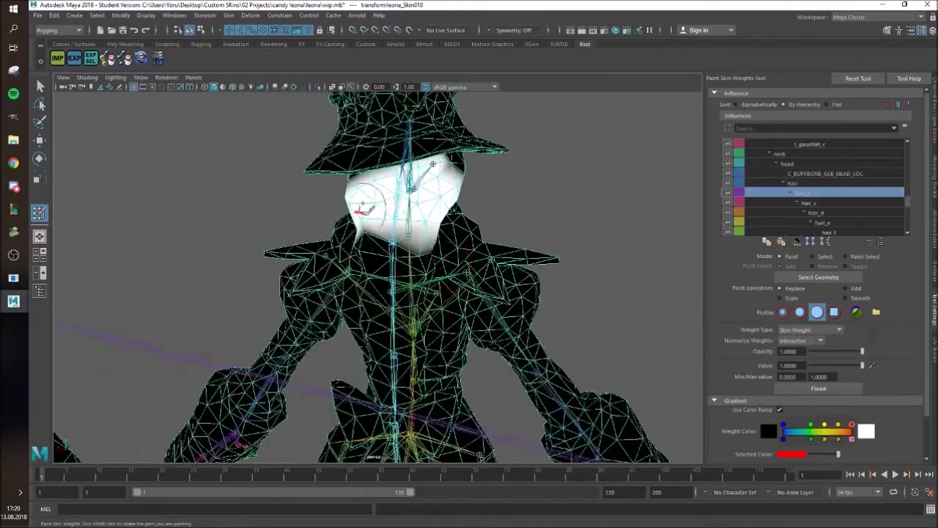
- Choose the head joint as influence, set the paint operation to Smooth, and blend its weight edge beneath the hat brim
scroll(469, 261, "up", 5)
mouse_move(469, 258)
left_mouse_down("alt")
mouse_move(410, 279)
mouse_move(549, 234)
mouse_move(586, 178)
mouse_move(360, 227)
mouse_move(465, 266)
left_mouse_up("alt")
right_click(523, 234)
left_click(521, 212)
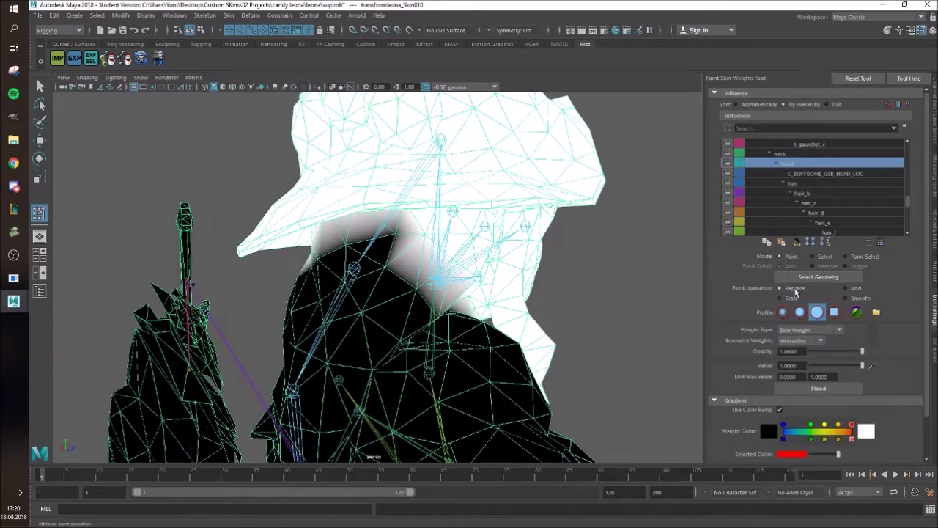
left_click(860, 300)
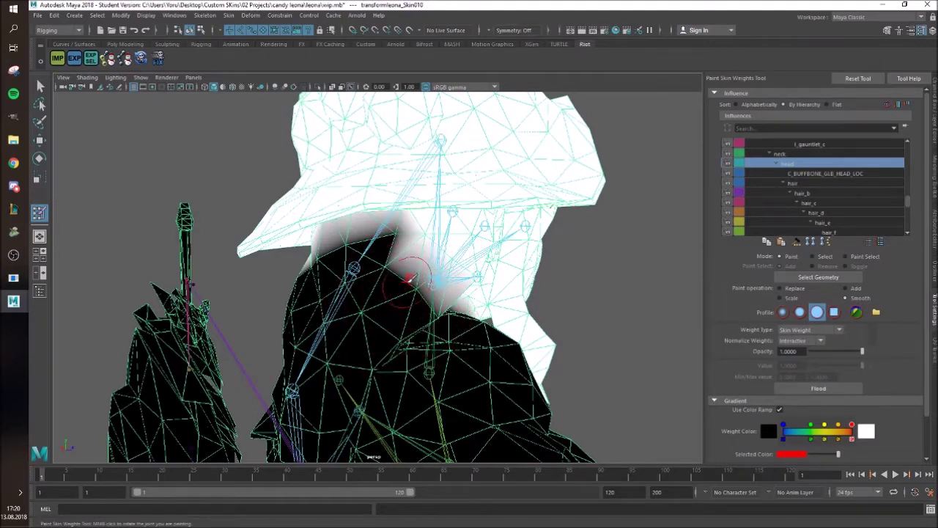
mouse_move(409, 279)
left_mouse_down()
mouse_move(422, 301)
mouse_move(389, 264)
mouse_move(393, 235)
left_mouse_up()
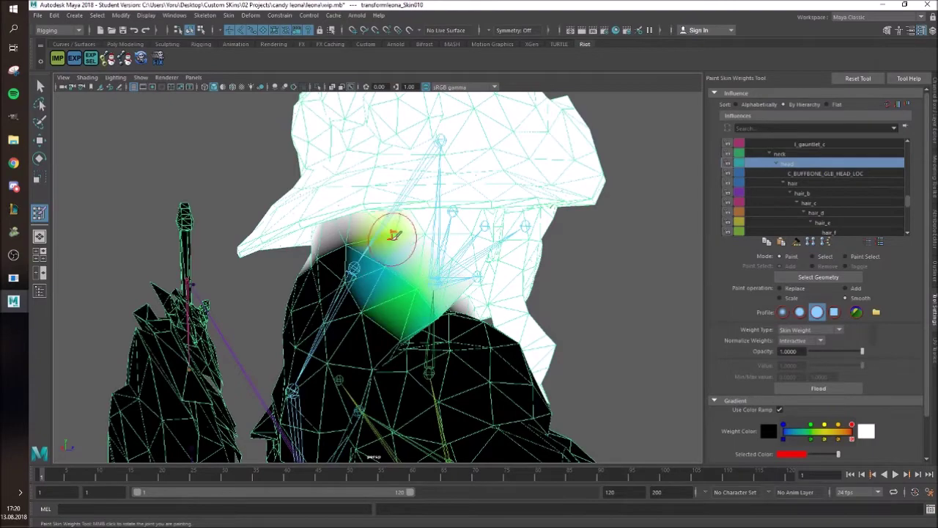
scroll(394, 235, "up", 2)
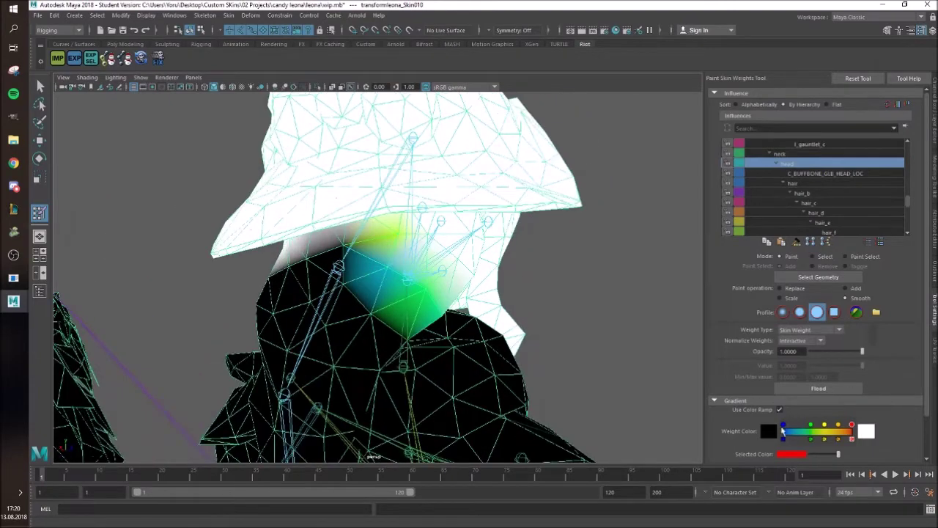
left_click_drag(374, 235, 317, 265)
- Smooth the head joint's weights further down the back and side of the hair
left_click_drag(245, 266, 293, 267, "alt")
mouse_move(293, 268)
left_mouse_down()
mouse_move(264, 279)
mouse_move(390, 254)
left_mouse_up()
left_click_drag(390, 254, 390, 267)
mouse_move(466, 300)
left_mouse_down()
mouse_move(496, 279)
mouse_move(400, 299)
left_mouse_up()
mouse_move(252, 327)
left_mouse_down()
mouse_move(391, 311)
mouse_move(381, 324)
left_mouse_up()
mouse_move(444, 315)
left_mouse_down("alt")
mouse_move(392, 314)
mouse_move(387, 359)
mouse_move(431, 342)
left_mouse_up("alt")
scroll(388, 340, "up", 3)
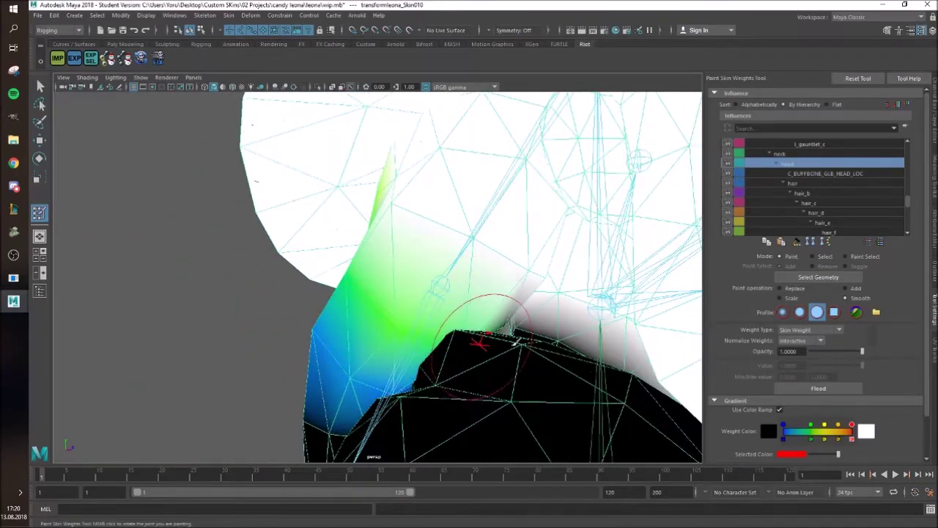
- Smooth the head joint's weights around the opposite side of the hair below the hat brim
mouse_move(483, 344)
left_mouse_down("alt")
mouse_move(487, 307)
mouse_move(370, 320)
left_mouse_up("alt")
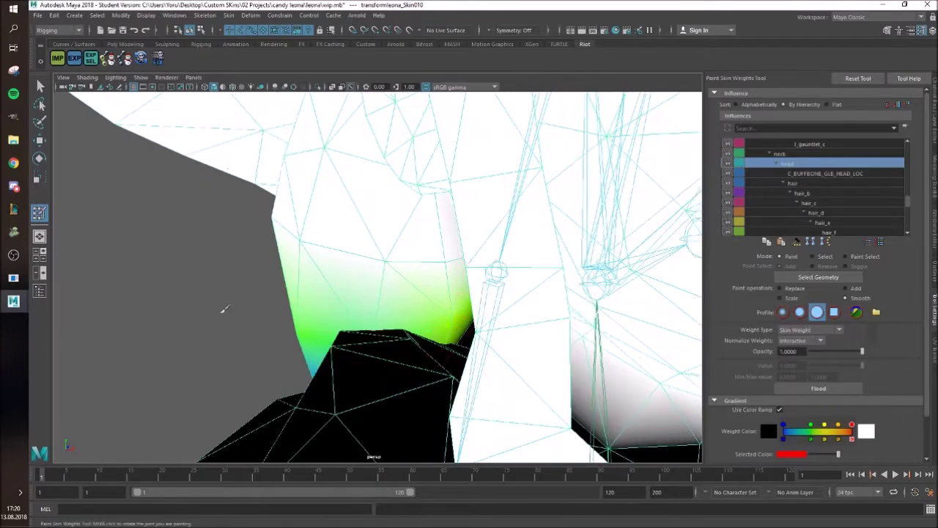
mouse_move(225, 309)
left_mouse_down("alt")
mouse_move(532, 310)
mouse_move(404, 314)
mouse_move(449, 302)
mouse_move(444, 278)
left_mouse_up("alt")
scroll(446, 256, "up", 5)
middle_click_drag(446, 243, 429, 292, "alt")
mouse_move(299, 336)
left_mouse_down()
mouse_move(334, 353)
mouse_move(455, 213)
mouse_move(429, 242)
mouse_move(475, 236)
mouse_move(302, 172)
mouse_move(356, 199)
mouse_move(444, 203)
mouse_move(356, 249)
mouse_move(357, 289)
left_mouse_up()
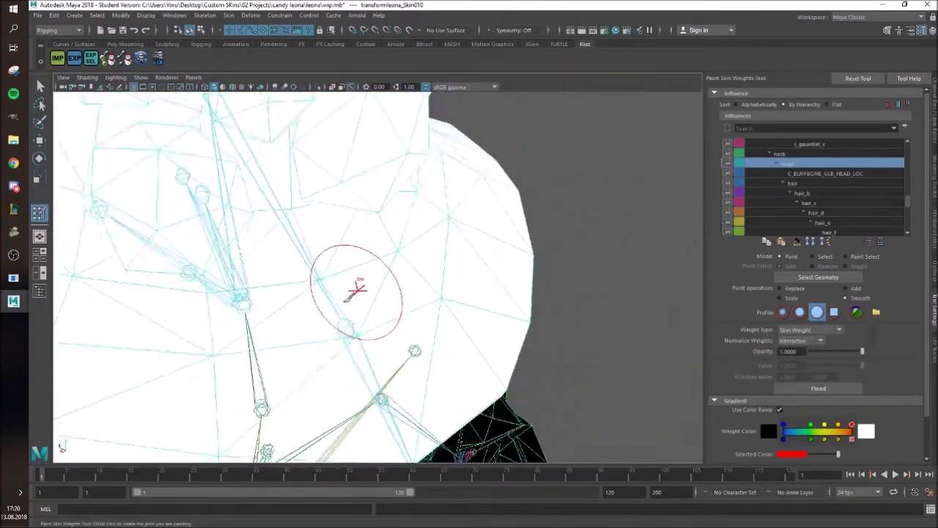
scroll(357, 288, "down", 4)
mouse_move(343, 330)
left_mouse_down("alt")
mouse_move(221, 224)
mouse_move(280, 261)
mouse_move(262, 225)
mouse_move(255, 229)
left_mouse_up("alt")
scroll(221, 223, "up", 4)
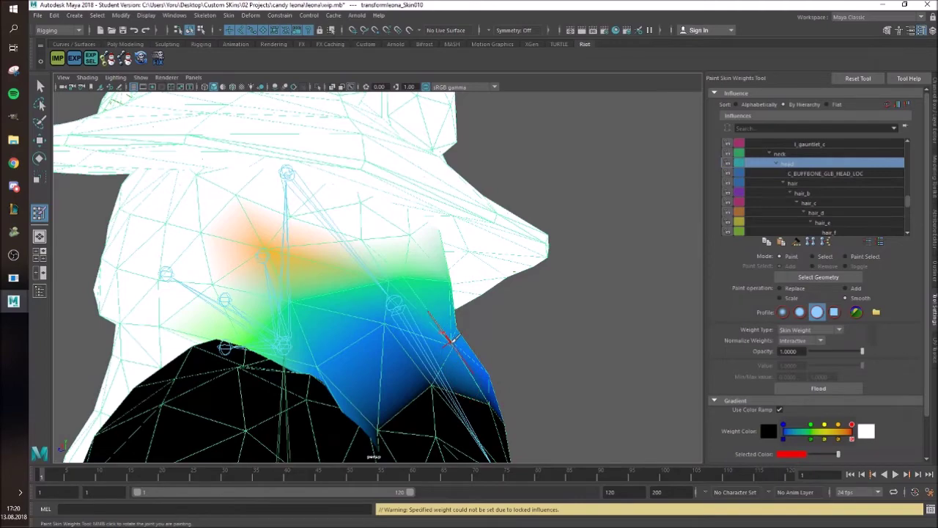
- Undo the last smoothing stroke on the back of the head and toggle component selection on and off
key("ctrl+z")
left_click_drag(338, 249, 397, 328, "alt")
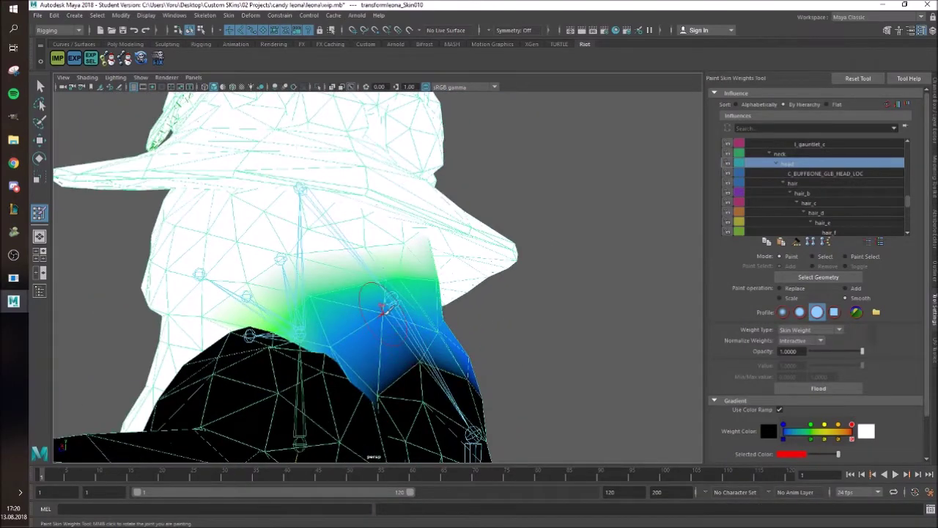
key("F8")
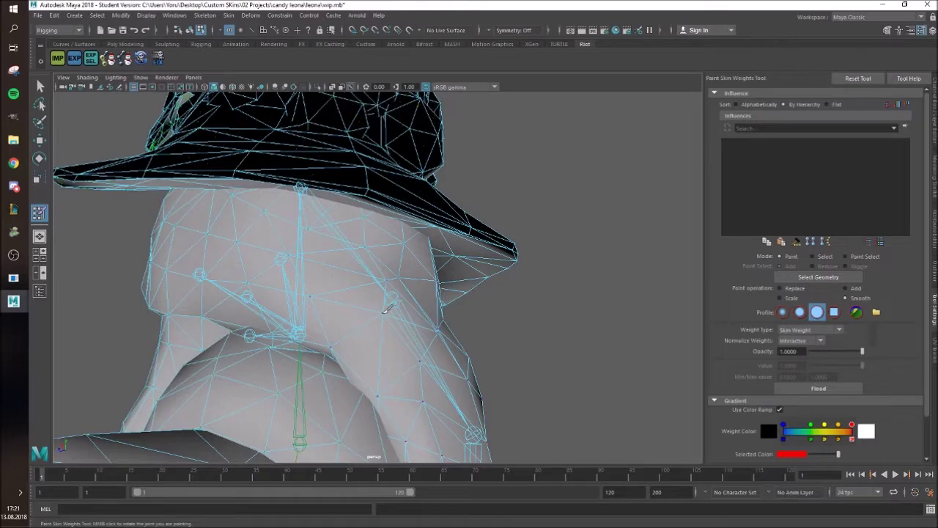
key("F8")
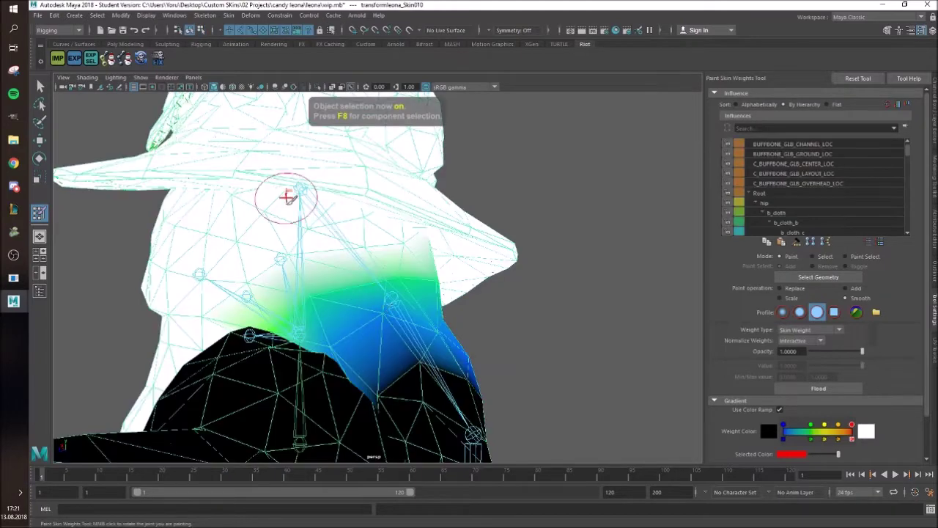
- Try smoothing the head joint's weights higher up the side of the hair and undo the stroke
left_click_drag(288, 196, 378, 200, "alt")
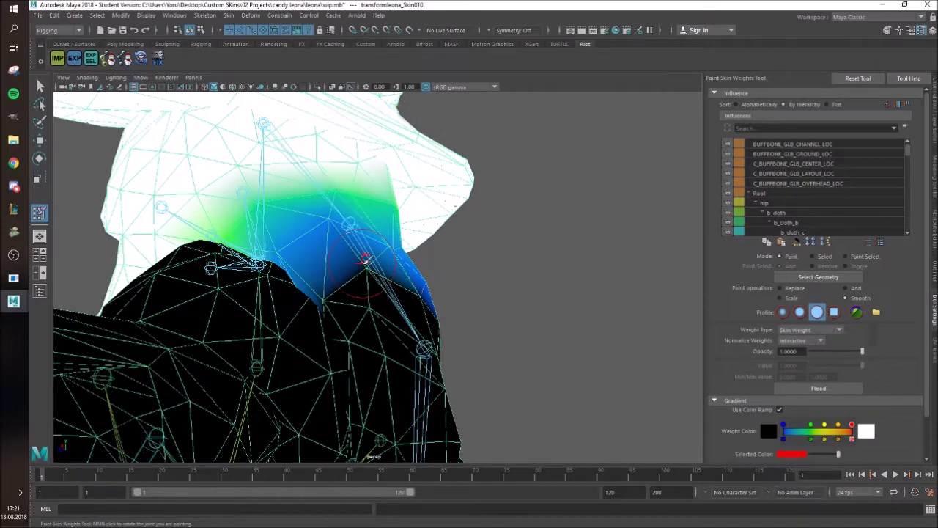
mouse_move(368, 265)
left_mouse_down("alt")
mouse_move(373, 301)
mouse_move(334, 299)
mouse_move(312, 327)
mouse_move(359, 338)
left_mouse_up("alt")
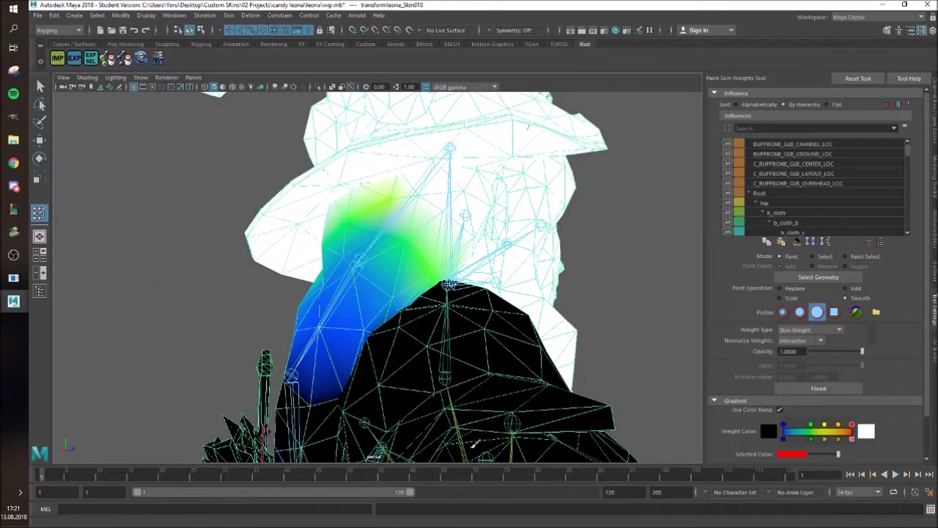
left_click_drag(461, 319, 453, 304, "alt")
left_click_drag(430, 219, 417, 291)
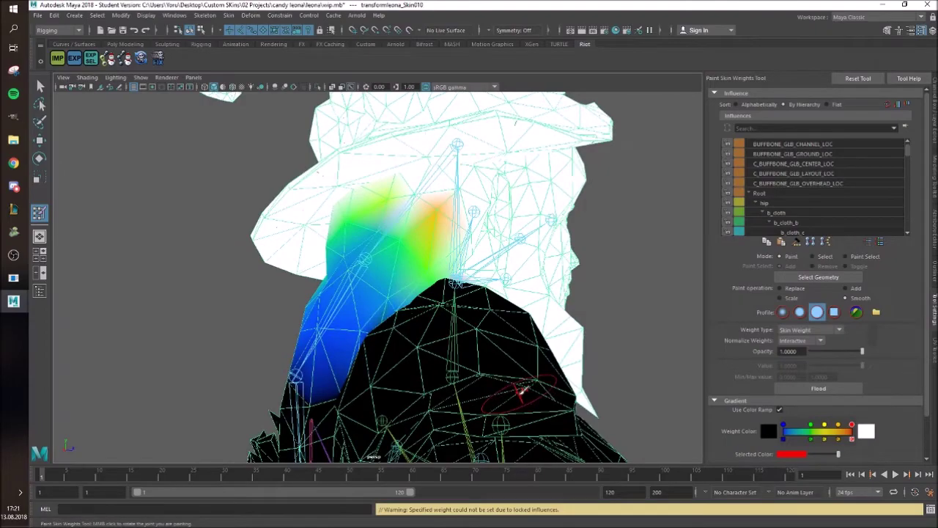
key("ctrl+z")
- Smooth the head joint's weights along the side of the hair beside the neck
scroll(503, 382, "up", 6)
scroll(365, 371, "down", 2)
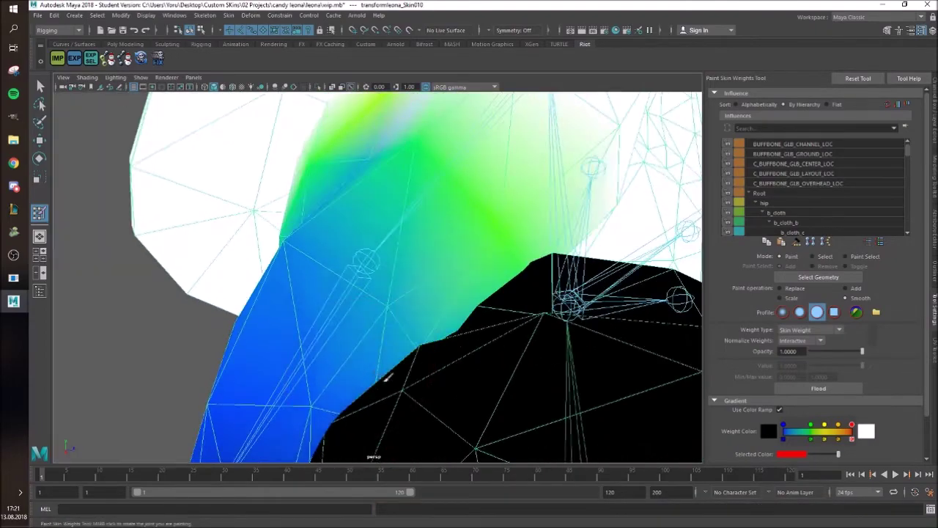
scroll(377, 382, "down", 3)
left_click_drag(367, 390, 445, 344, "alt")
left_click_drag(394, 205, 434, 209, "alt")
- Compare the hair_b and head joint weights around the back of the hair
right_click_drag(371, 177, 373, 152)
left_click_drag(376, 318, 400, 330, "alt")
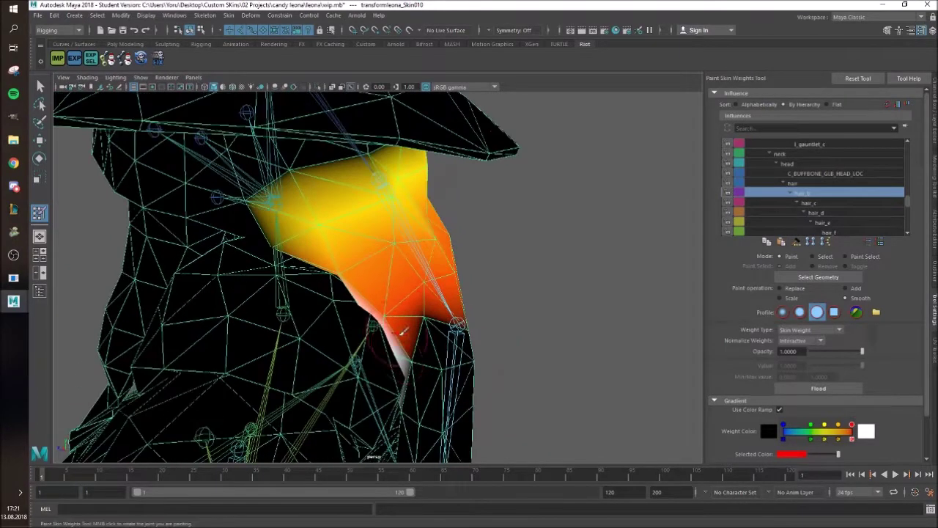
right_click_drag(350, 142, 349, 111)
key("f")
left_click_drag(428, 293, 490, 323, "alt")
scroll(489, 322, "down", 6)
right_click_drag(293, 209, 286, 201)
- Smooth the head joint's weights across the back of the hair and along its outer edges below the hat brim
scroll(429, 278, "up", 10)
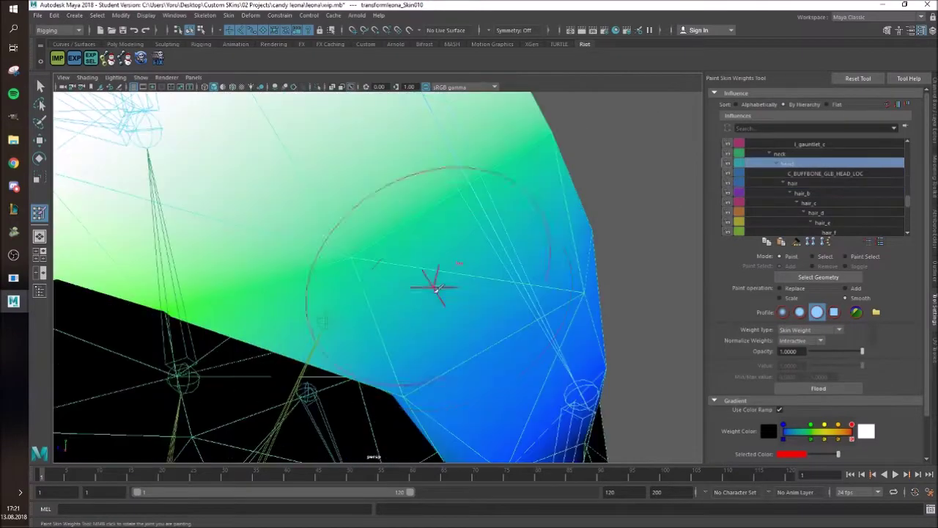
left_click_drag(584, 287, 276, 228, "alt")
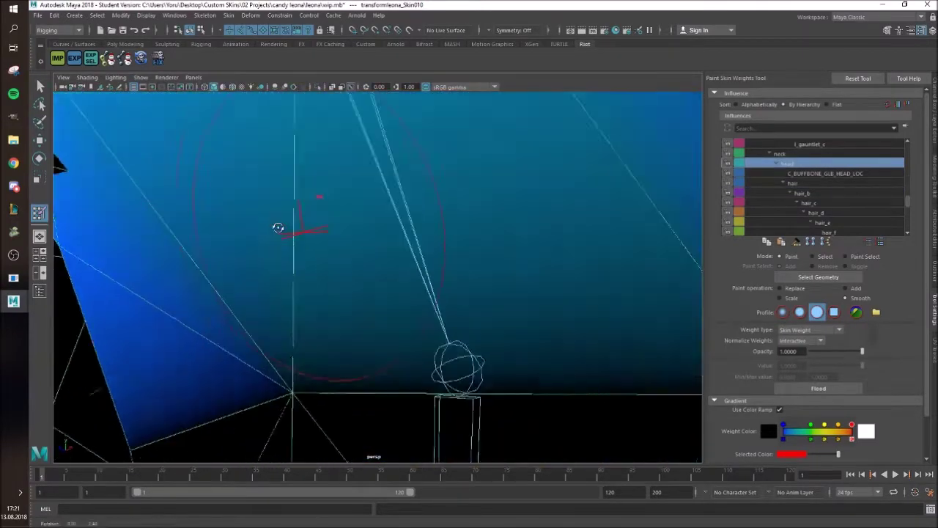
scroll(487, 187, "down", 4)
middle_click_drag(487, 188, 440, 256, "alt")
scroll(440, 256, "up", 3)
left_click_drag(440, 256, 433, 279, "alt")
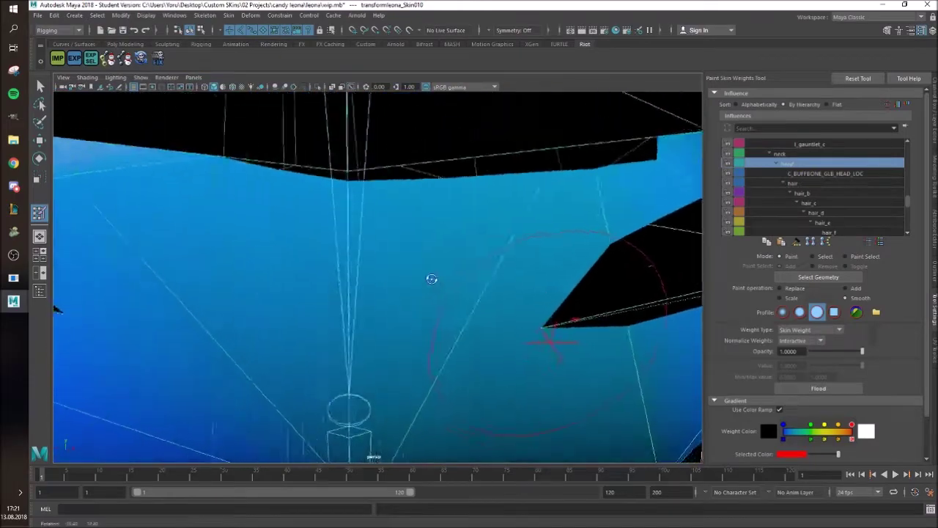
middle_click_drag(433, 279, 412, 216, "alt")
left_click_drag(412, 215, 218, 289, "alt")
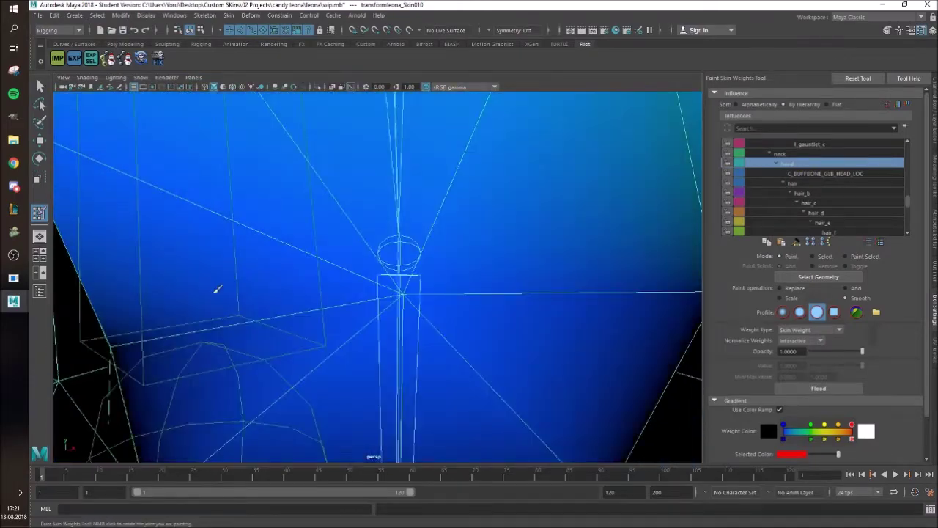
left_click(94, 311)
left_click_drag(429, 318, 399, 308, "alt")
left_click(540, 249)
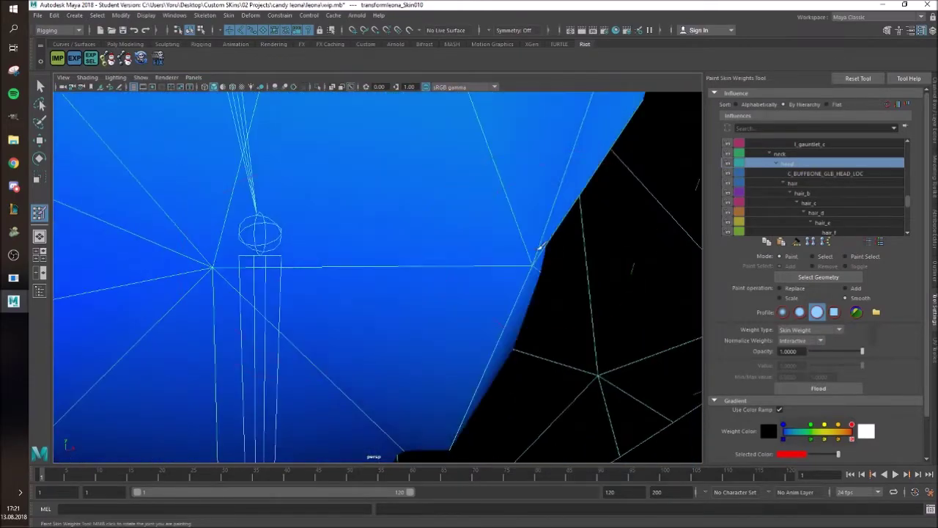
- Check the hair_c influence and smooth the hair_b joint's weights down into the strand below the neck
left_click_drag(322, 249, 429, 256, "alt")
scroll(418, 250, "down", 8)
right_click_drag(419, 269, 419, 242)
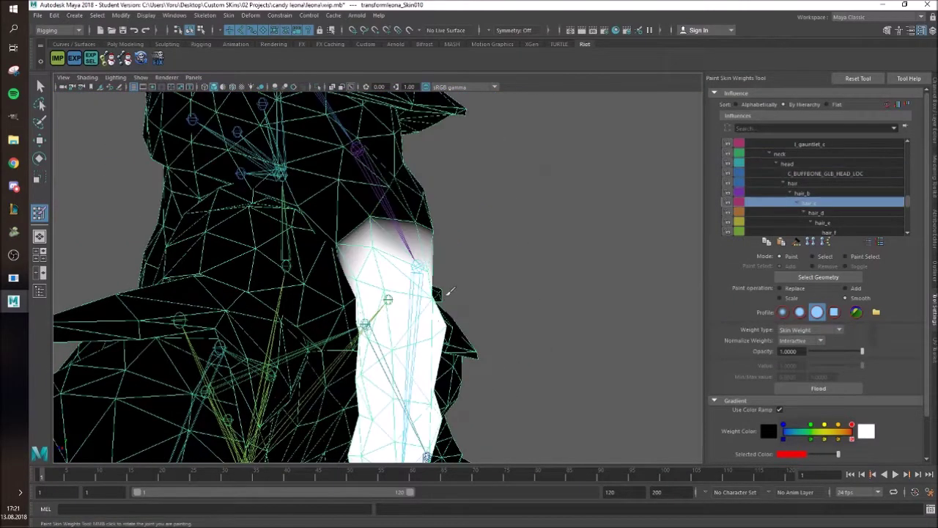
scroll(444, 287, "up", 1)
right_click_drag(379, 178, 378, 152)
left_click_drag(440, 253, 396, 239, "alt")
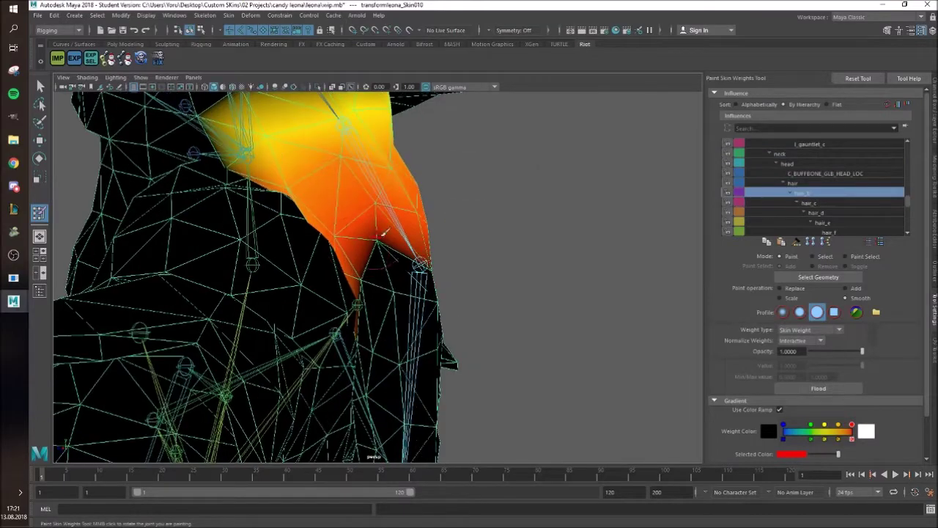
mouse_move(363, 269)
left_mouse_down("alt")
mouse_move(540, 290)
mouse_move(461, 352)
mouse_move(505, 330)
left_mouse_up("alt")
mouse_move(549, 317)
left_mouse_down("alt")
mouse_move(540, 302)
mouse_move(484, 323)
mouse_move(542, 253)
mouse_move(498, 256)
left_mouse_up("alt")
scroll(475, 326, "up", 3)
mouse_move(374, 352)
left_mouse_down()
mouse_move(330, 344)
mouse_move(335, 292)
mouse_move(102, 201)
mouse_move(220, 242)
mouse_move(499, 273)
mouse_move(407, 334)
left_mouse_up()
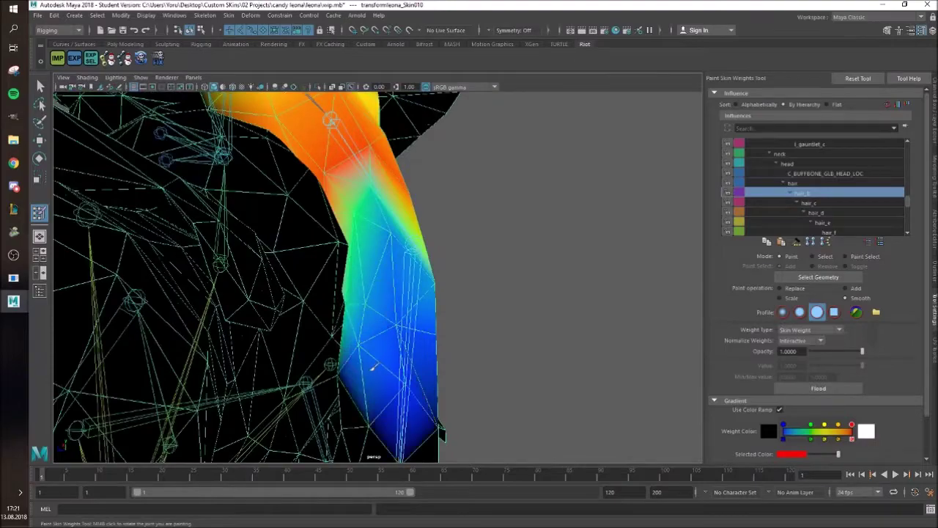
- Smooth the hair_b joint's weights around both sides of the hair strand at shoulder height
left_click_drag(373, 366, 362, 296, "alt")
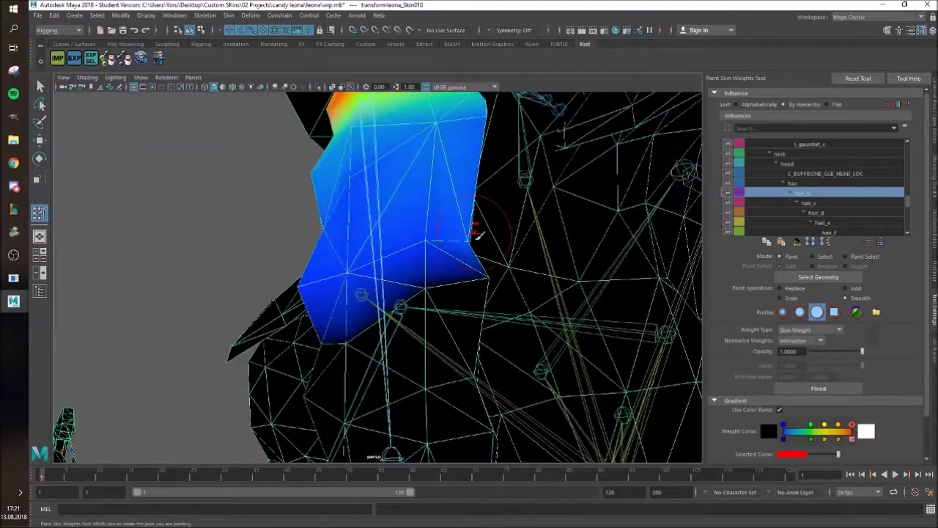
left_click_drag(496, 276, 399, 297, "alt")
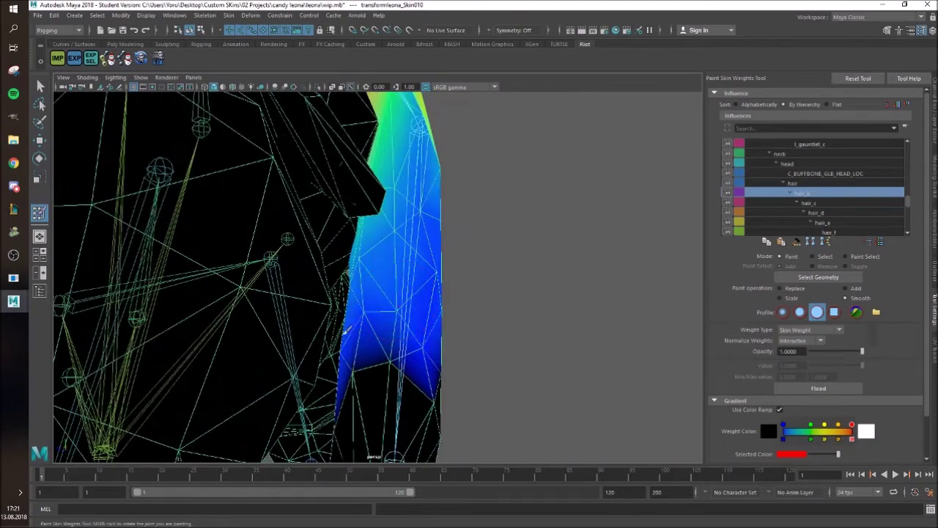
left_click_drag(347, 331, 453, 360, "alt")
scroll(453, 361, "down", 5)
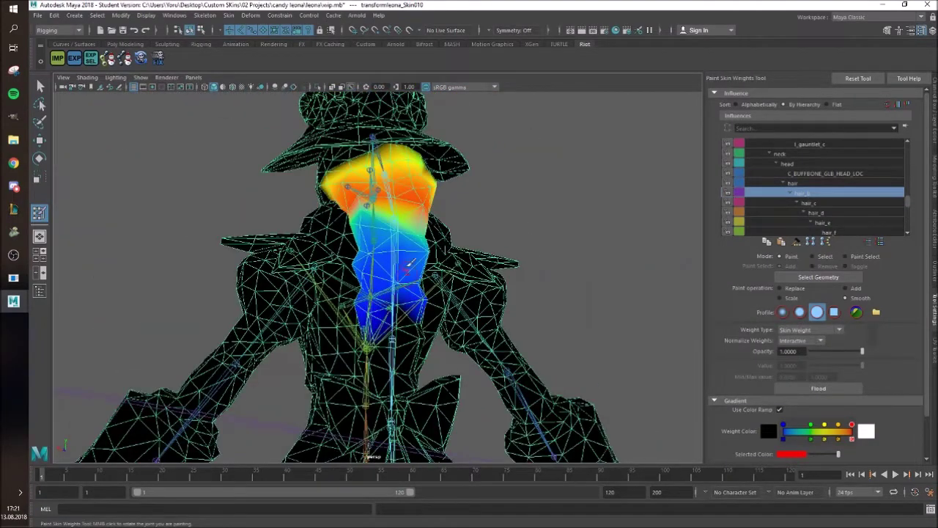
- Check the hair_c joint's weights and smooth hair_b's influence out at the lower end of its falloff
right_click_drag(395, 243, 395, 302)
scroll(416, 332, "up", 4)
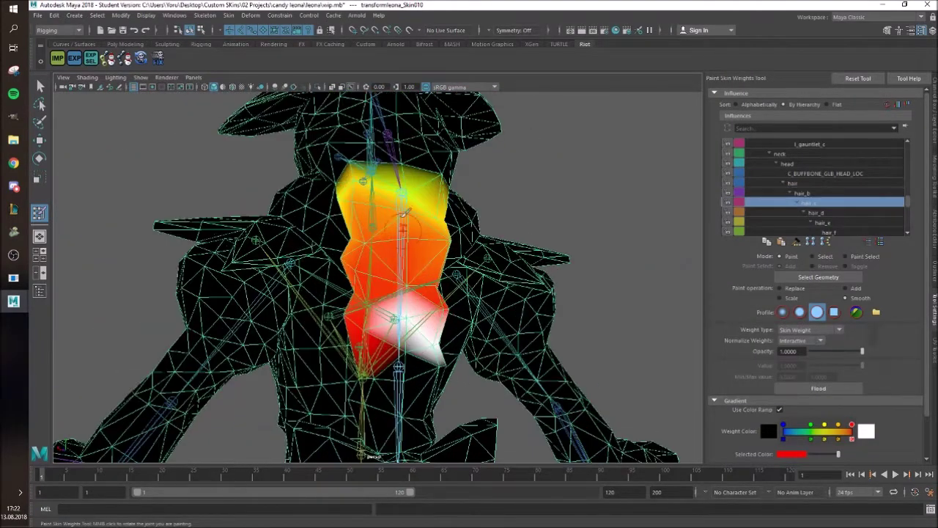
right_click(396, 156)
left_click(400, 295)
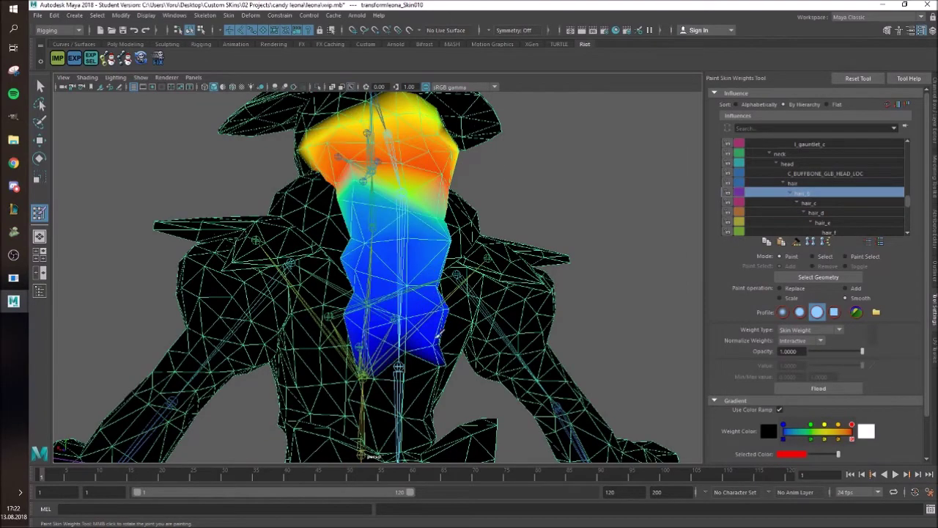
left_click_drag(439, 336, 396, 312, "alt")
scroll(377, 342, "up", 4)
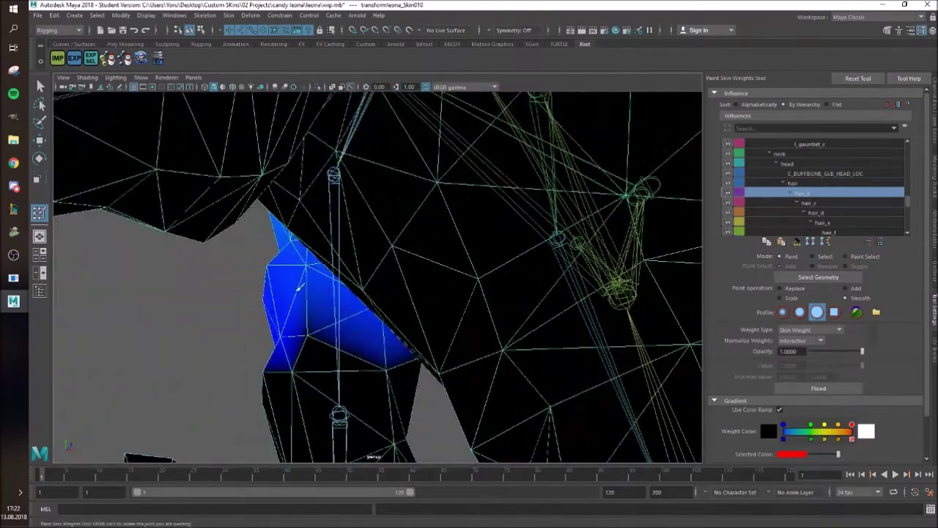
left_click_drag(256, 283, 641, 342, "alt")
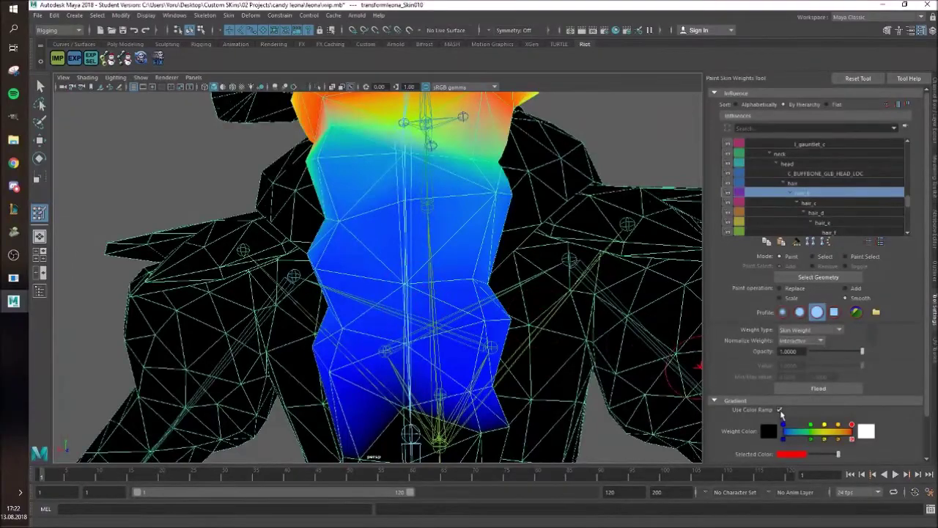
- Turn off the color ramp to examine the hair_b falloff in grayscale, and turn the ramp back on
left_click(780, 409)
right_click_drag(534, 300, 377, 329, "alt")
left_click_drag(377, 329, 392, 353, "alt")
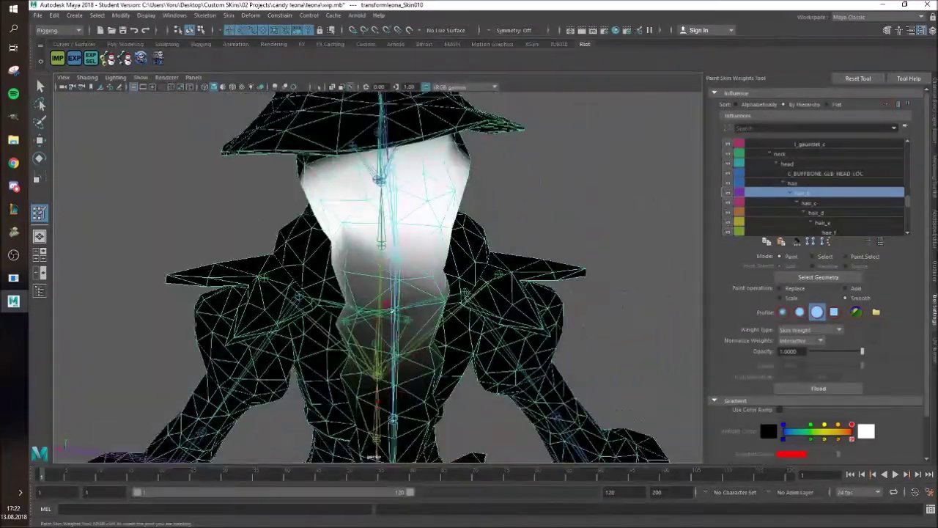
left_click_drag(362, 293, 447, 286, "alt")
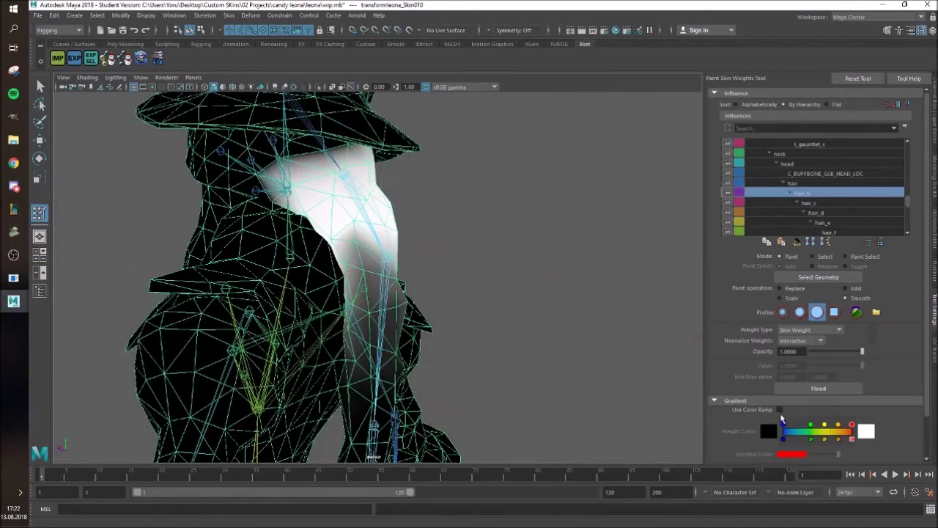
left_click(780, 410)
- Smooth the lower end of the hair_c joint's weights around the hair strand above the waist
left_click_drag(469, 239, 396, 267, "alt")
right_click_drag(392, 272, 394, 250)
middle_click_drag(445, 378, 449, 313, "alt")
right_click_drag(449, 313, 506, 316, "alt")
left_click(375, 343)
middle_click_drag(426, 365, 413, 310, "alt")
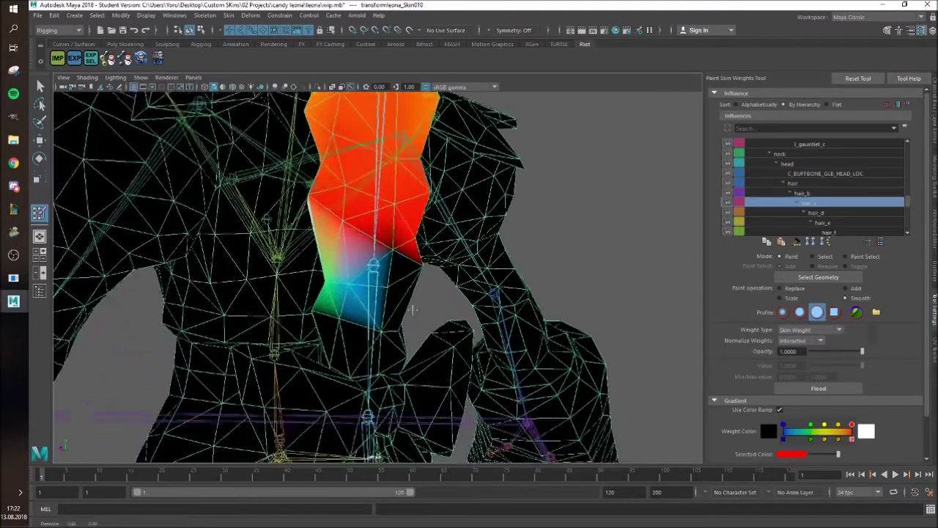
mouse_move(412, 310)
left_mouse_down("alt")
mouse_move(403, 253)
mouse_move(446, 283)
left_mouse_up("alt")
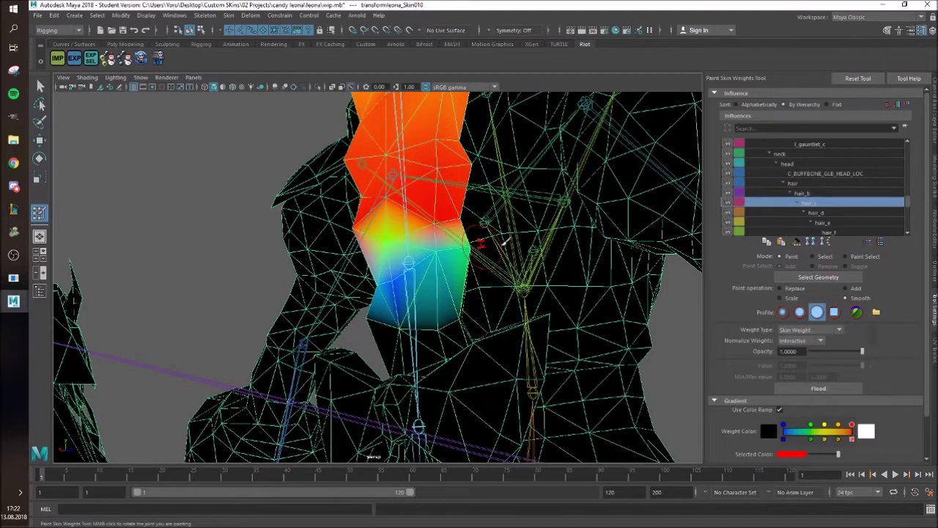
- Compare the hair_c and hair_b joint weights along the hair strand from several sides
left_click_drag(504, 241, 425, 192, "alt")
mouse_move(421, 153)
left_mouse_down("alt")
mouse_move(408, 134)
mouse_move(490, 198)
left_mouse_up("alt")
right_click_drag(490, 199, 346, 163, "alt")
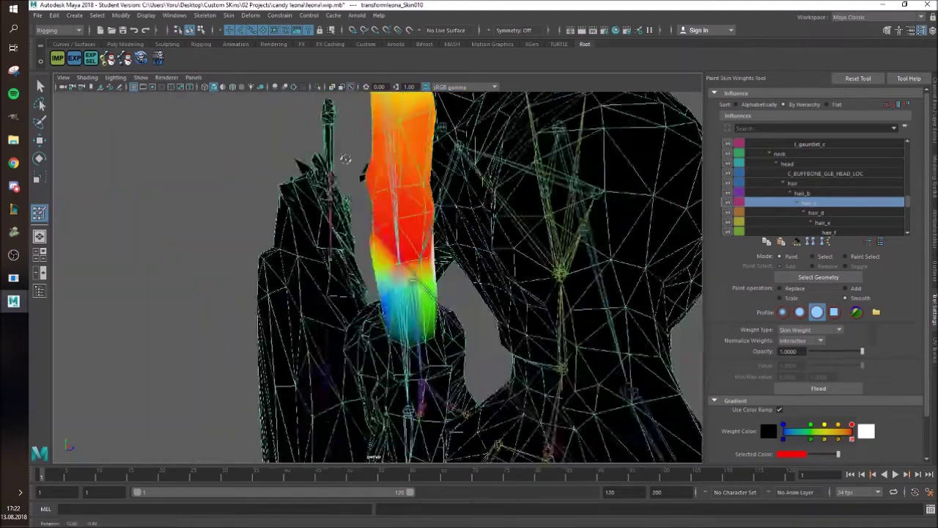
mouse_move(347, 163)
left_mouse_down("alt")
mouse_move(415, 112)
mouse_move(366, 108)
left_mouse_up("alt")
right_click_drag(400, 120, 469, 115)
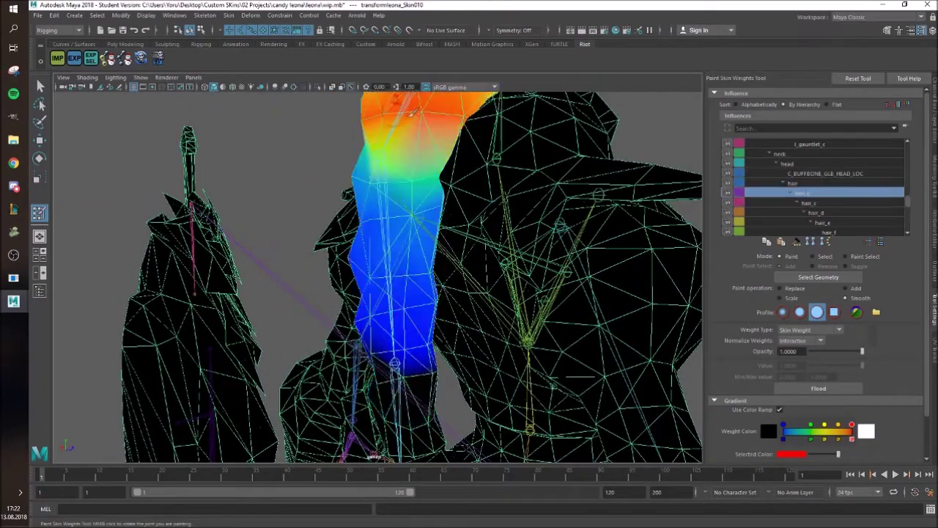
mouse_move(464, 117)
left_mouse_down("alt")
mouse_move(398, 184)
mouse_move(417, 151)
mouse_move(436, 319)
mouse_move(412, 222)
left_mouse_up("alt")
right_click_drag(393, 220, 394, 194)
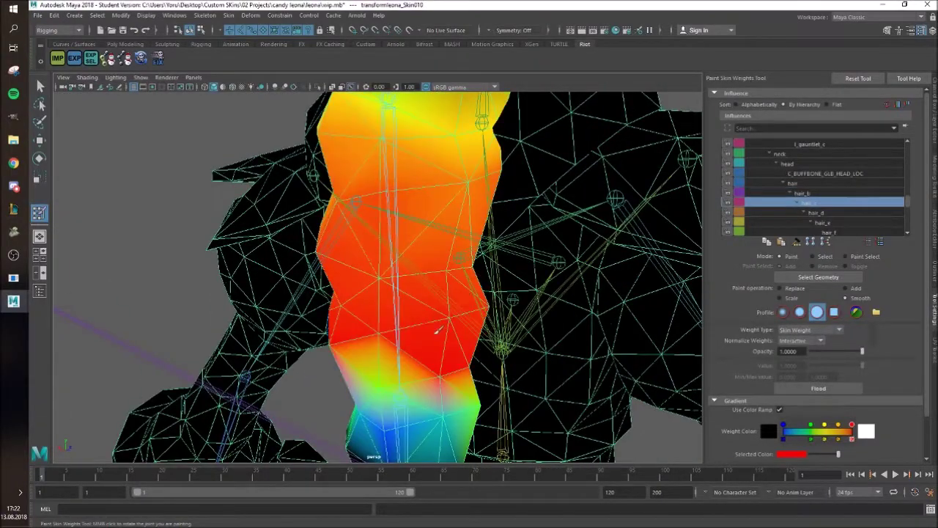
- Smooth the hair_c joint's weights further down the hair strand toward the bow at the waist
mouse_move(438, 329)
left_mouse_down("alt")
mouse_move(451, 309)
mouse_move(374, 293)
left_mouse_up("alt")
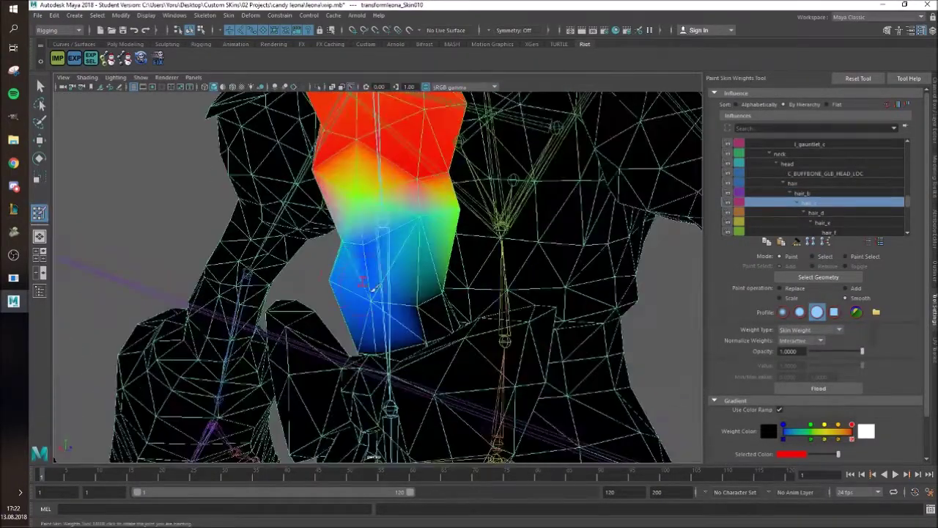
mouse_move(490, 273)
left_mouse_down("alt")
mouse_move(509, 266)
mouse_move(427, 257)
left_mouse_up("alt")
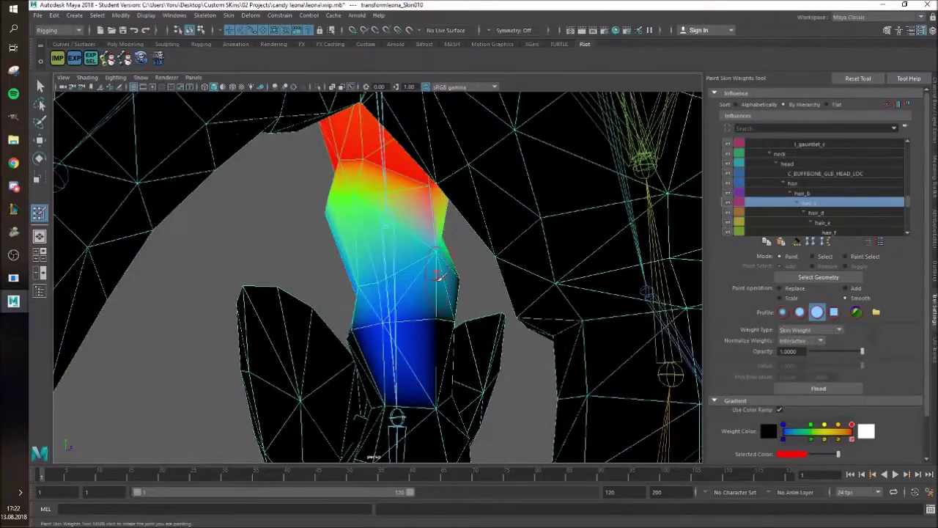
left_click_drag(363, 299, 367, 333, "alt")
left_click_drag(295, 264, 356, 340, "alt")
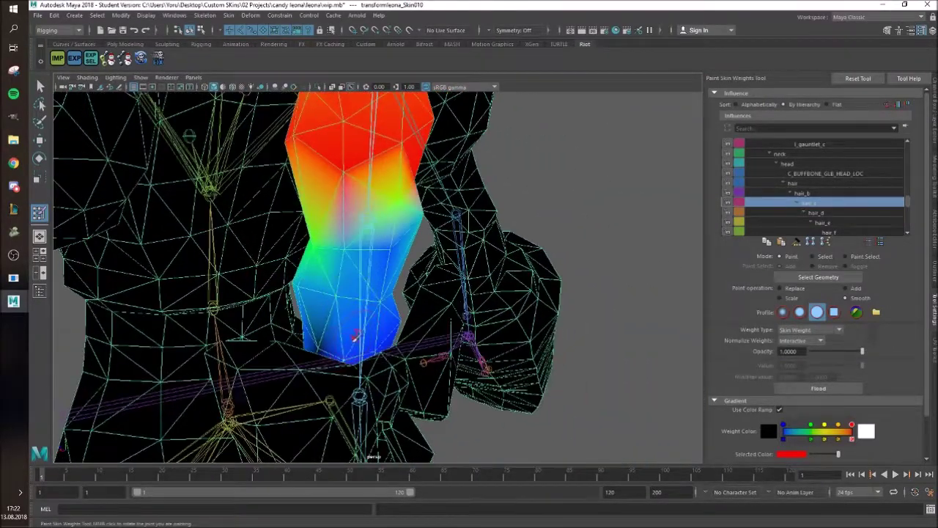
middle_click_drag(325, 348, 353, 240, "alt")
left_click_drag(493, 275, 448, 267, "alt")
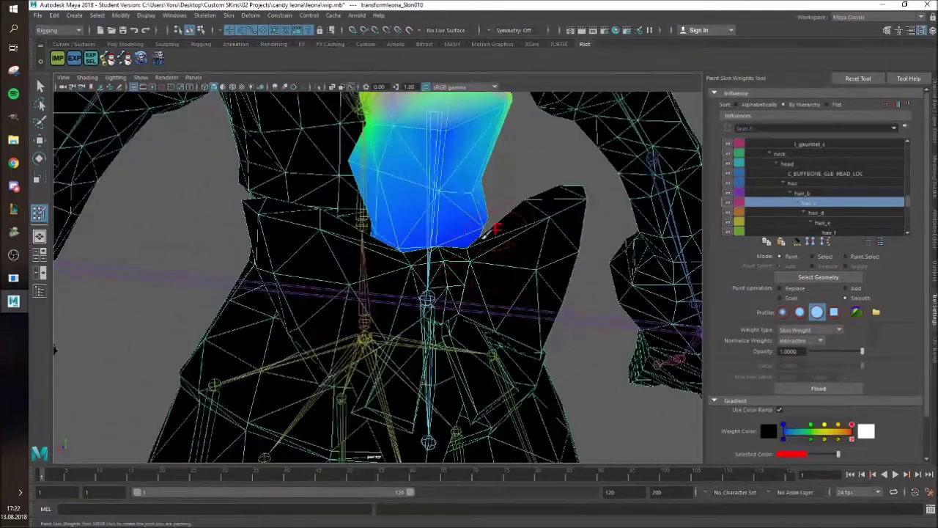
- Examine the hair_c weights from all around the character and review the hair and head joint influences
left_click_drag(300, 293, 404, 222, "alt")
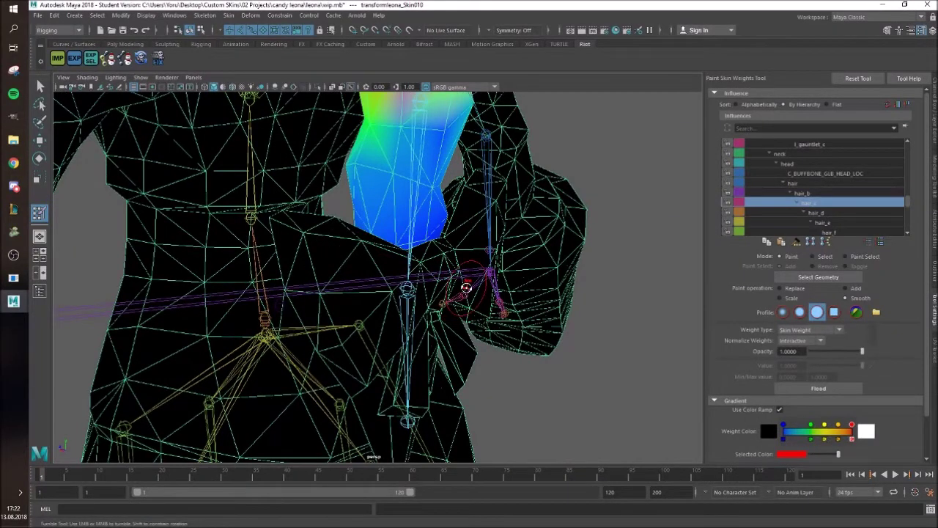
left_click_drag(466, 288, 295, 237, "alt")
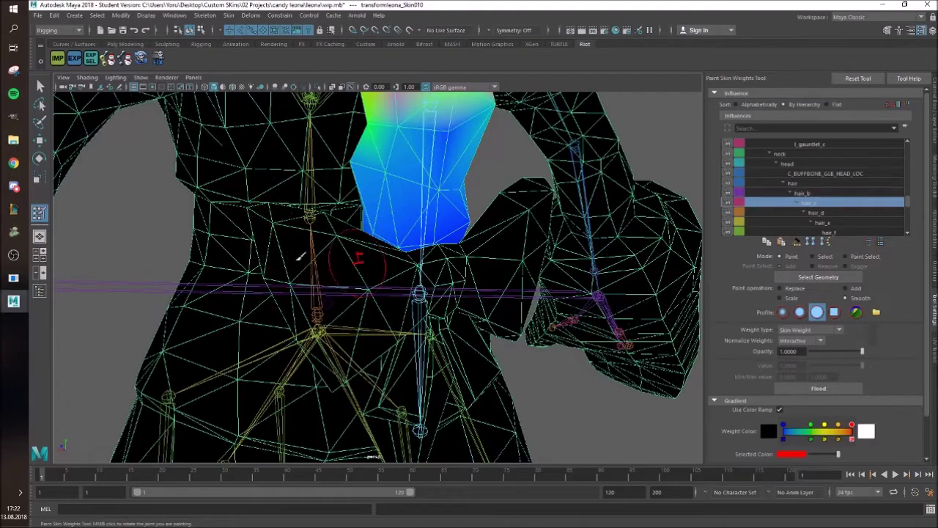
mouse_move(299, 256)
left_mouse_down("alt")
mouse_move(473, 261)
mouse_move(347, 245)
mouse_move(366, 269)
mouse_move(442, 181)
mouse_move(447, 215)
left_mouse_up("alt")
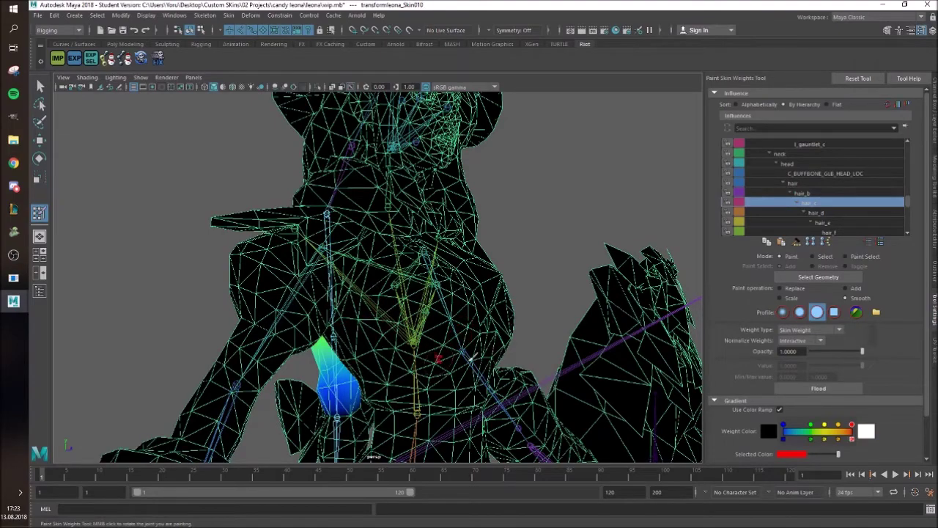
mouse_move(478, 361)
left_mouse_down("alt")
mouse_move(381, 345)
mouse_move(233, 342)
left_mouse_up("alt")
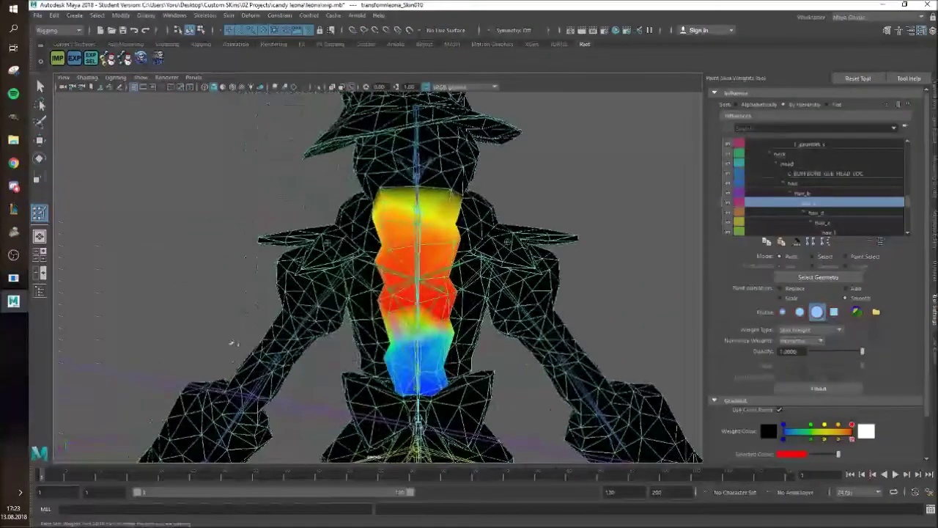
left_click_drag(405, 189, 386, 129, "alt")
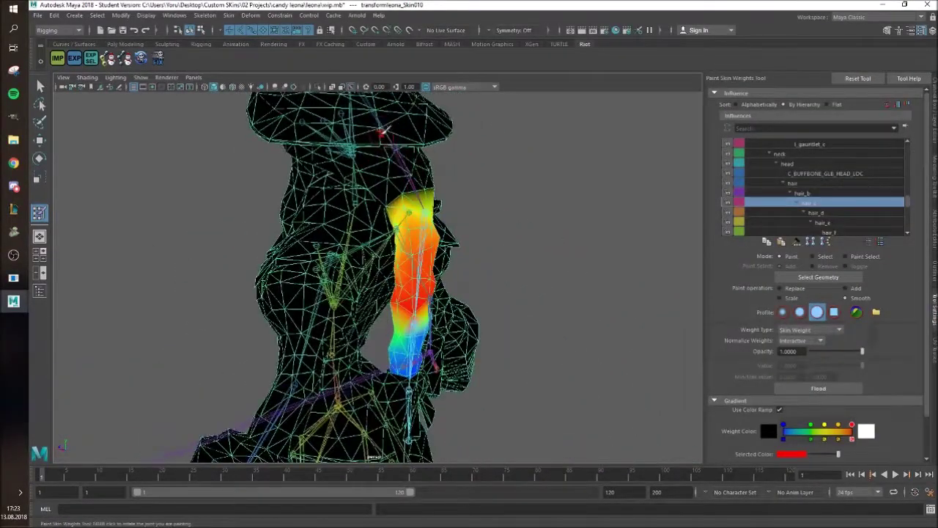
right_click_drag(386, 129, 404, 112)
left_click_drag(407, 115, 368, 231, "alt")
left_click_drag(396, 269, 364, 338, "alt")
scroll(365, 338, "up", 3)
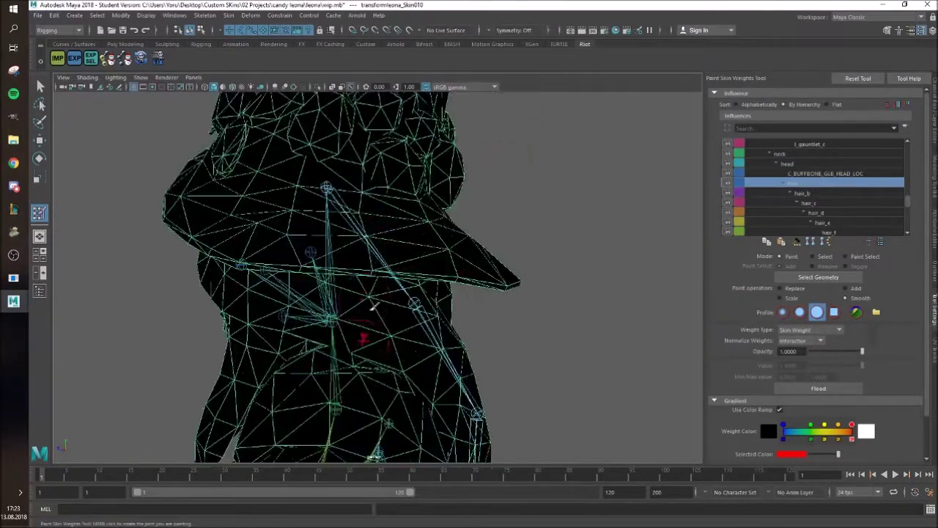
right_click_drag(332, 296, 339, 246)
scroll(344, 253, "down", 3)
left_click_drag(345, 252, 421, 330, "alt")
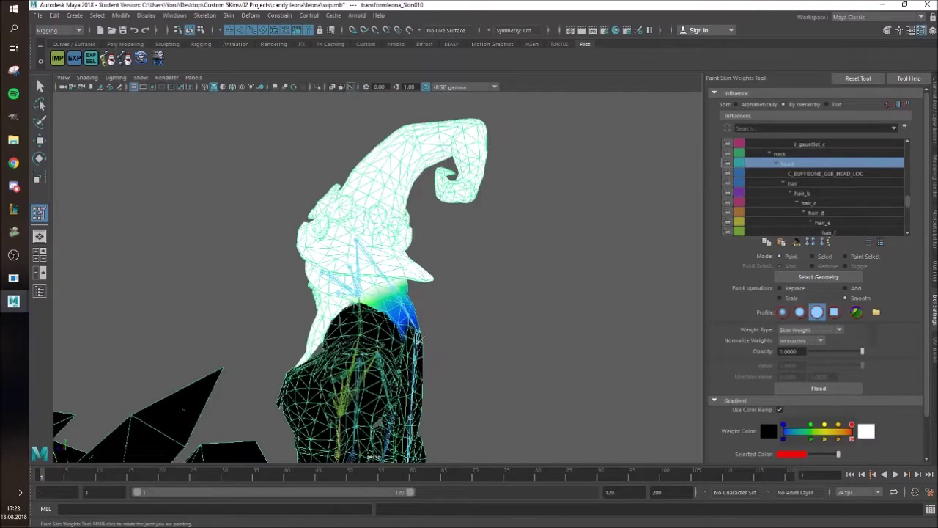
- Examine the character's lower body and bring up the f_cloth joint's weights on the front apron
middle_click_drag(420, 329, 516, 236, "alt")
scroll(515, 236, "down", 5)
left_click_drag(500, 245, 469, 283, "alt")
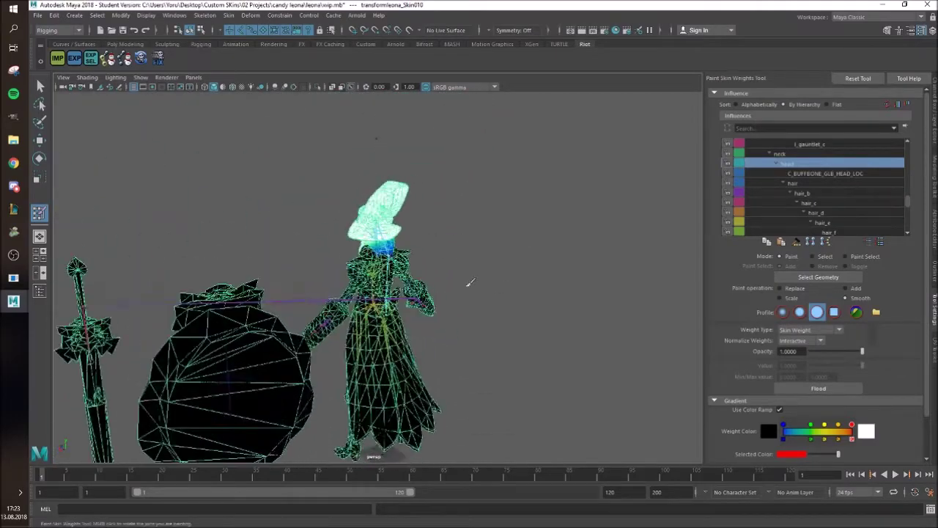
middle_click_drag(469, 283, 449, 224, "alt")
scroll(264, 267, "up", 5)
left_click_drag(203, 249, 394, 274, "alt")
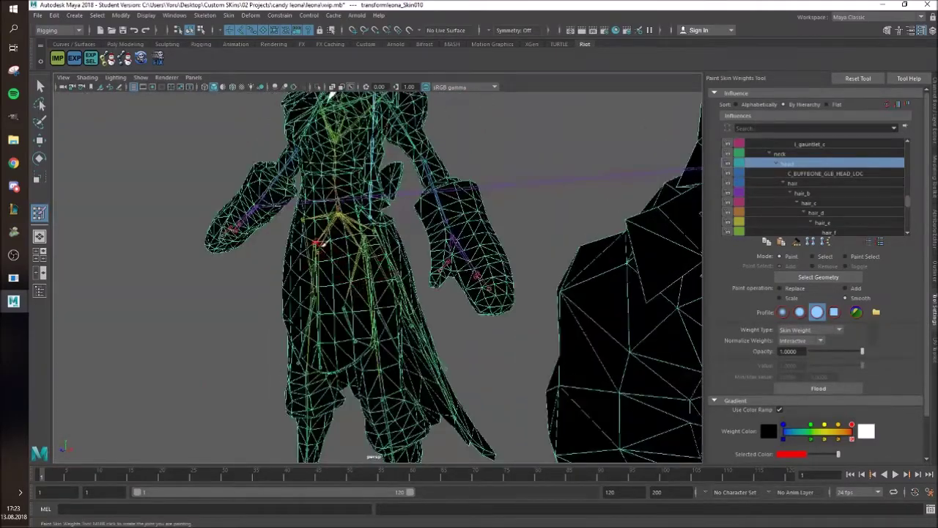
left_click_drag(323, 243, 359, 260, "alt")
scroll(328, 273, "up", 5)
right_click_drag(308, 243, 312, 203)
left_click_drag(317, 268, 477, 303, "alt")
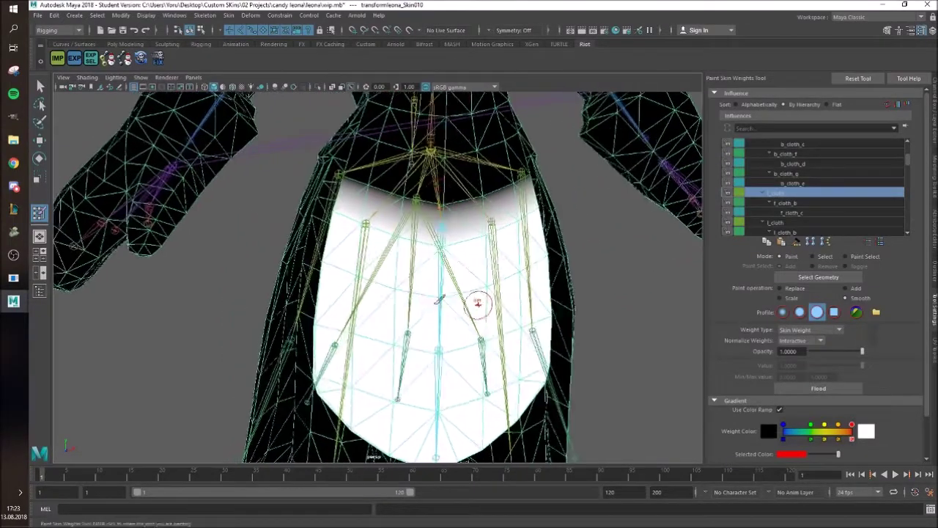
- Smooth the hip joint's weights from the waist down the upper part of the front apron
right_click_drag(440, 190, 442, 164)
middle_click_drag(373, 231, 364, 215, "alt")
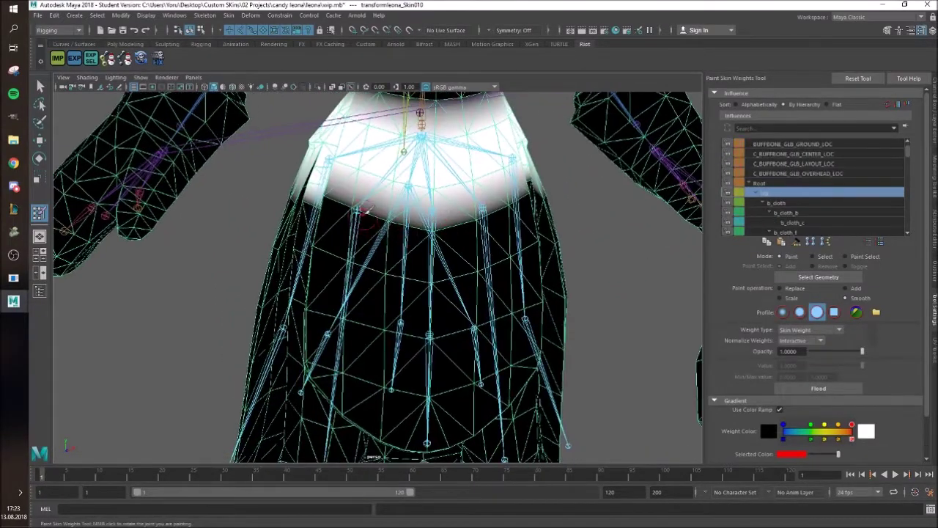
mouse_move(342, 202)
left_mouse_down()
mouse_move(469, 235)
mouse_move(513, 202)
mouse_move(513, 286)
mouse_move(331, 252)
left_mouse_up()
mouse_move(324, 287)
left_mouse_down()
mouse_move(478, 341)
mouse_move(537, 291)
mouse_move(480, 303)
mouse_move(367, 198)
left_mouse_up()
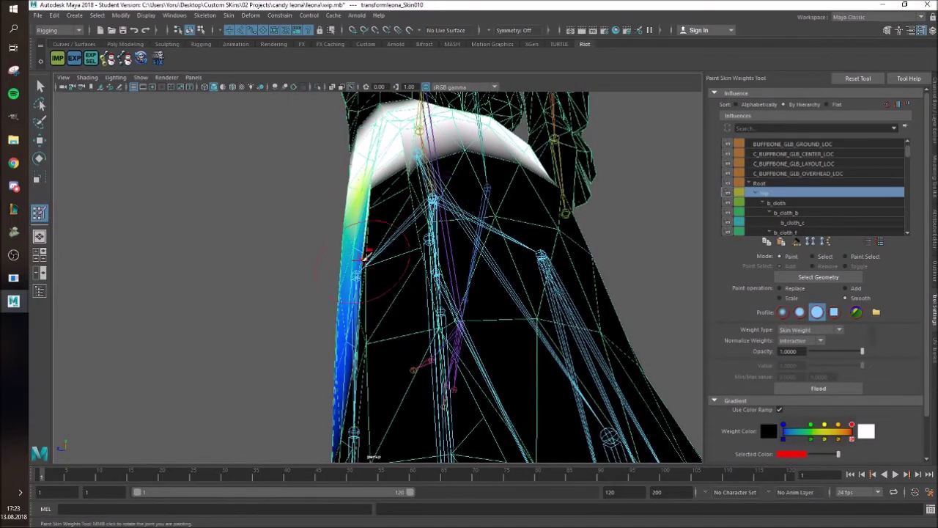
mouse_move(351, 351)
left_mouse_down("alt")
mouse_move(417, 349)
mouse_move(478, 368)
mouse_move(415, 298)
mouse_move(424, 321)
left_mouse_up("alt")
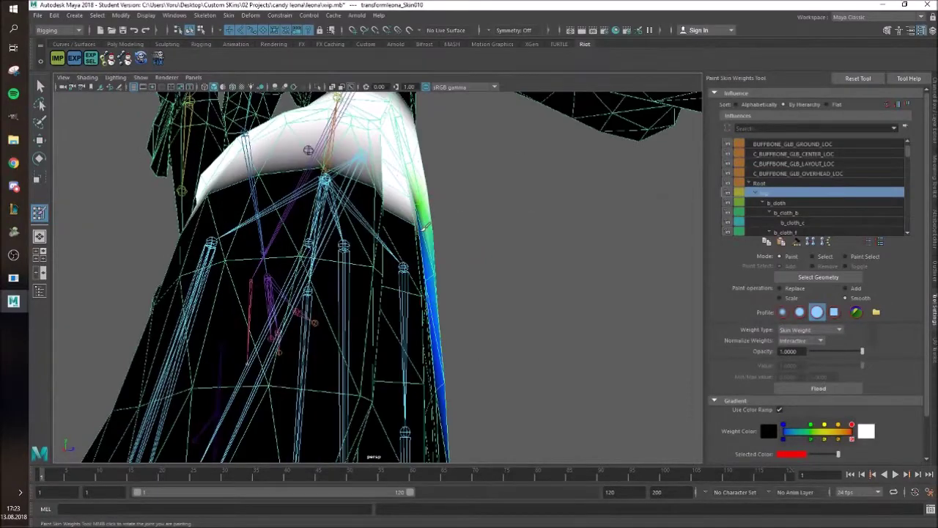
mouse_move(443, 253)
left_mouse_down("alt")
mouse_move(412, 261)
mouse_move(428, 290)
left_mouse_up("alt")
mouse_move(423, 324)
left_mouse_down()
mouse_move(415, 337)
mouse_move(411, 242)
mouse_move(421, 217)
mouse_move(409, 215)
mouse_move(359, 313)
mouse_move(334, 304)
left_mouse_up()
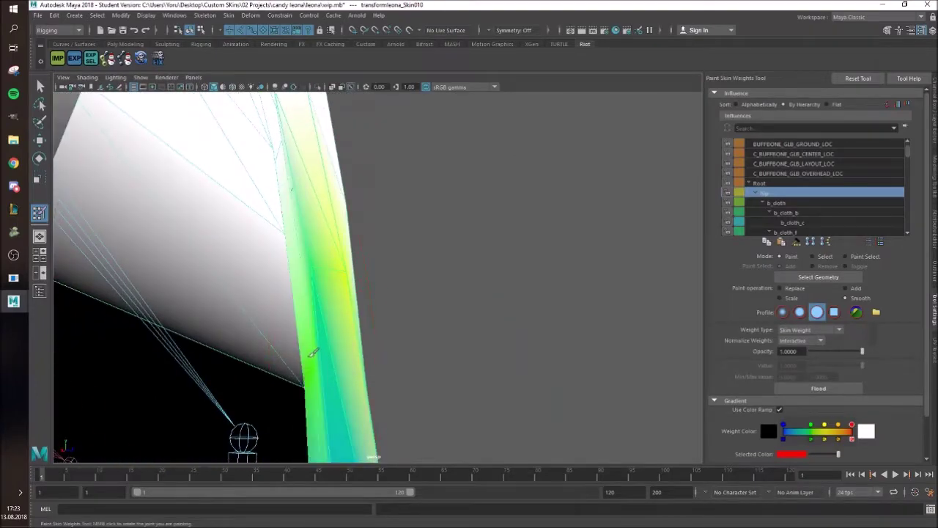
- Smooth the hip joint's weights further down the apron's side edge and across its inner face
mouse_move(312, 353)
left_mouse_down("alt")
mouse_move(310, 331)
mouse_move(345, 268)
mouse_move(329, 236)
mouse_move(329, 305)
mouse_move(341, 249)
mouse_move(351, 326)
left_mouse_up("alt")
left_click_drag(335, 384, 283, 275, "alt")
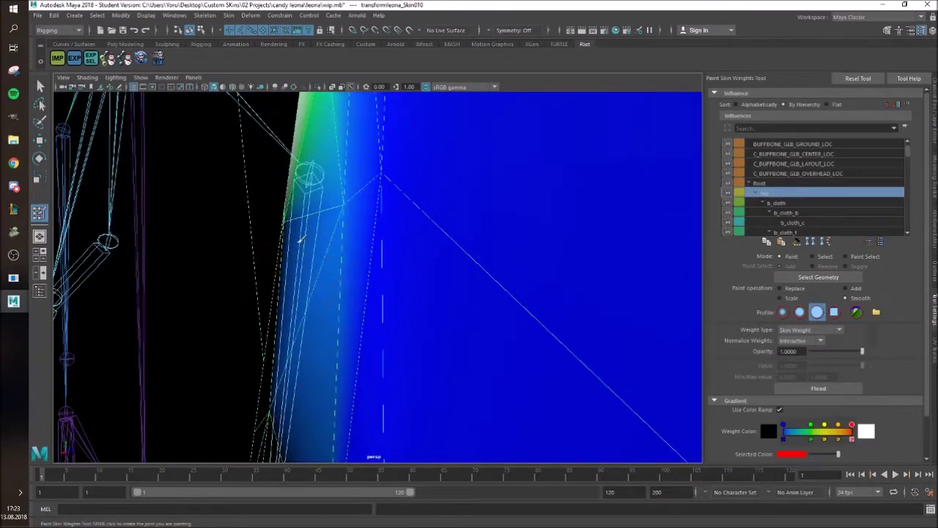
left_click_drag(291, 317, 345, 225, "alt")
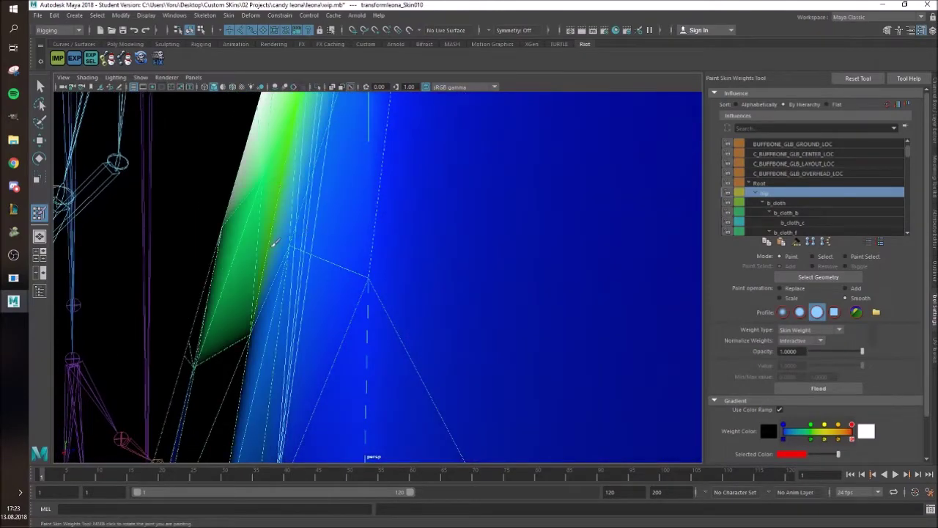
left_click_drag(276, 243, 305, 310, "alt")
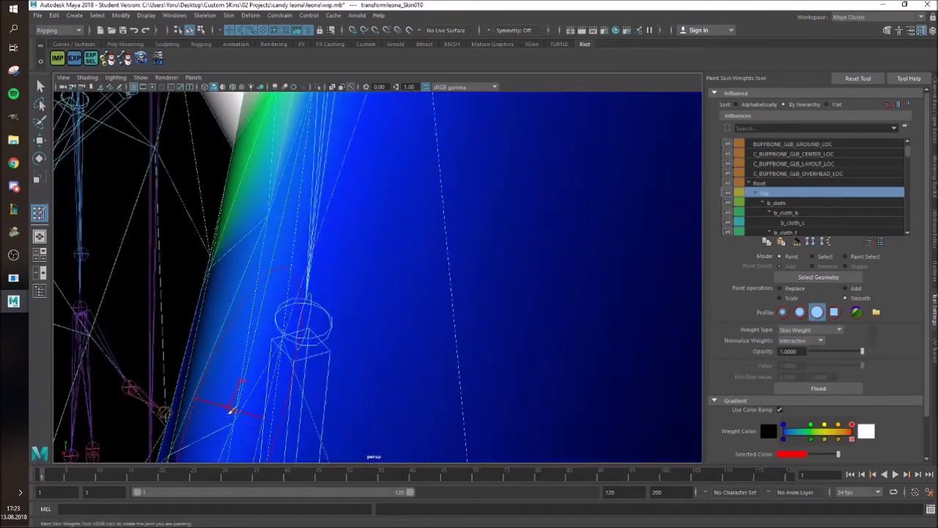
mouse_move(212, 431)
left_mouse_down()
mouse_move(198, 426)
mouse_move(230, 266)
left_mouse_up()
middle_click_drag(316, 445, 333, 364, "alt")
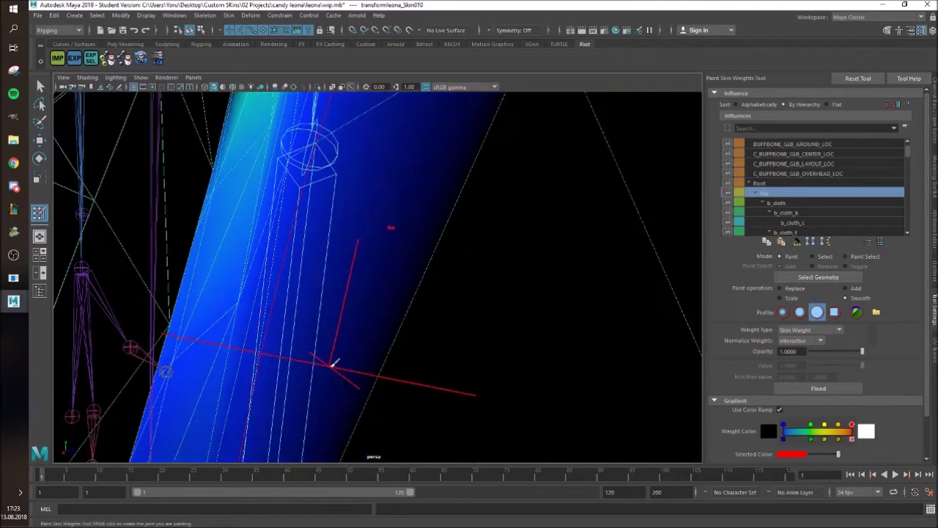
left_click_drag(333, 362, 350, 392, "alt")
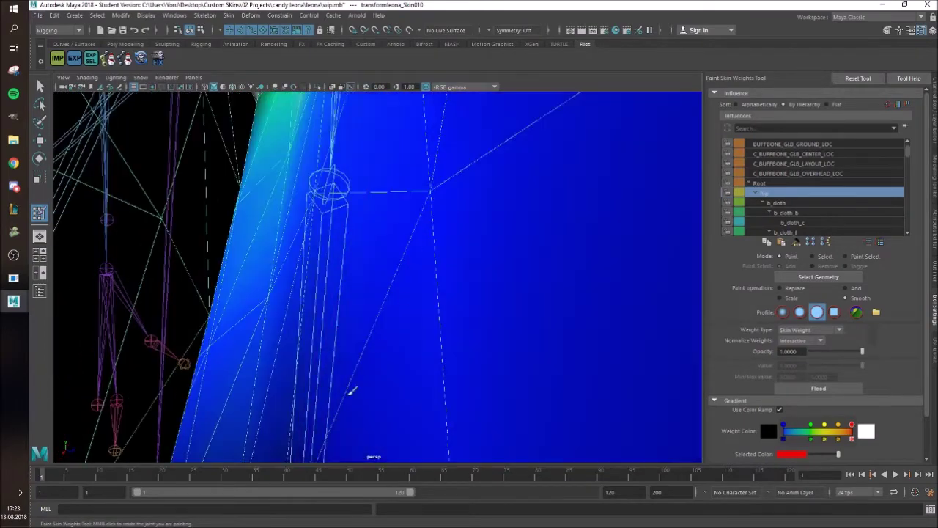
left_click_drag(342, 453, 362, 267, "alt")
left_click_drag(343, 157, 307, 271, "alt")
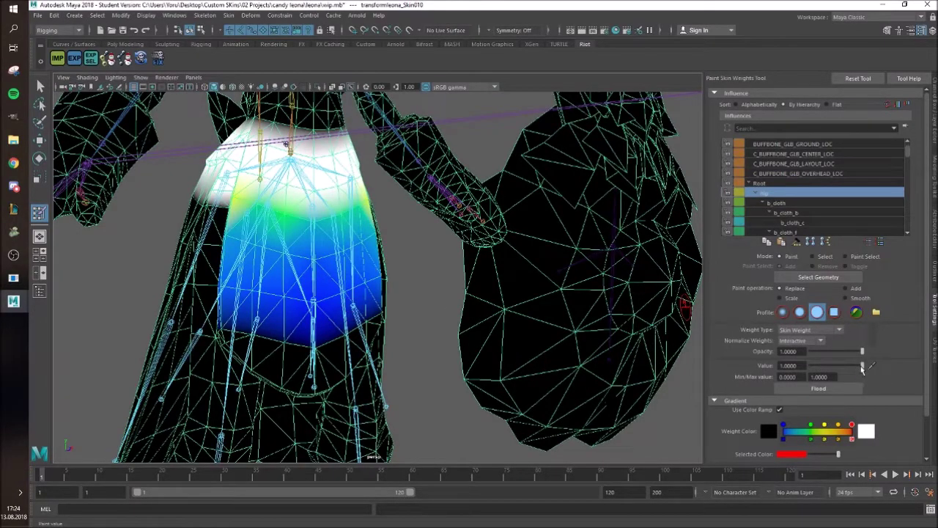
- Try to replace the hip joint's weights with a value of 0 around the apron and waist
mouse_move(286, 144)
left_mouse_down("alt")
mouse_move(401, 337)
mouse_move(398, 308)
mouse_move(413, 268)
mouse_move(455, 274)
left_mouse_up("alt")
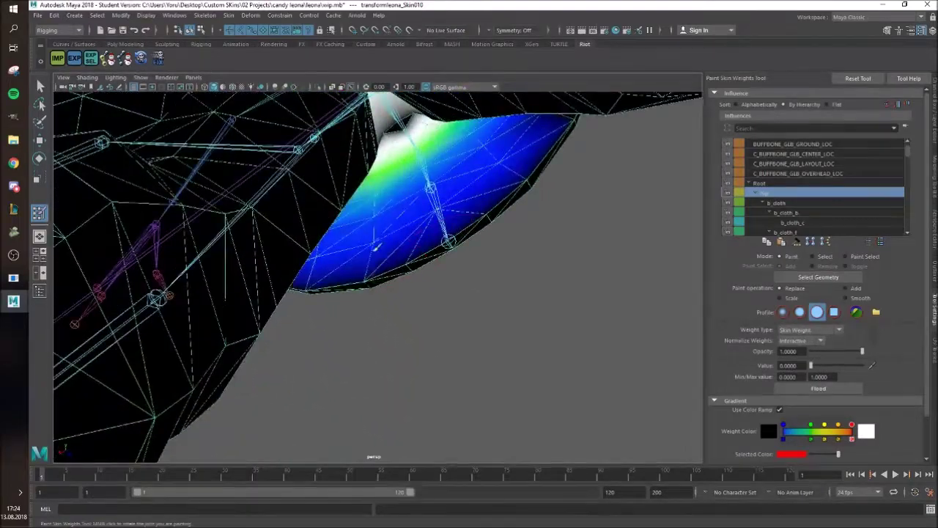
left_click_drag(483, 197, 392, 187, "alt")
left_click_drag(407, 156, 301, 143)
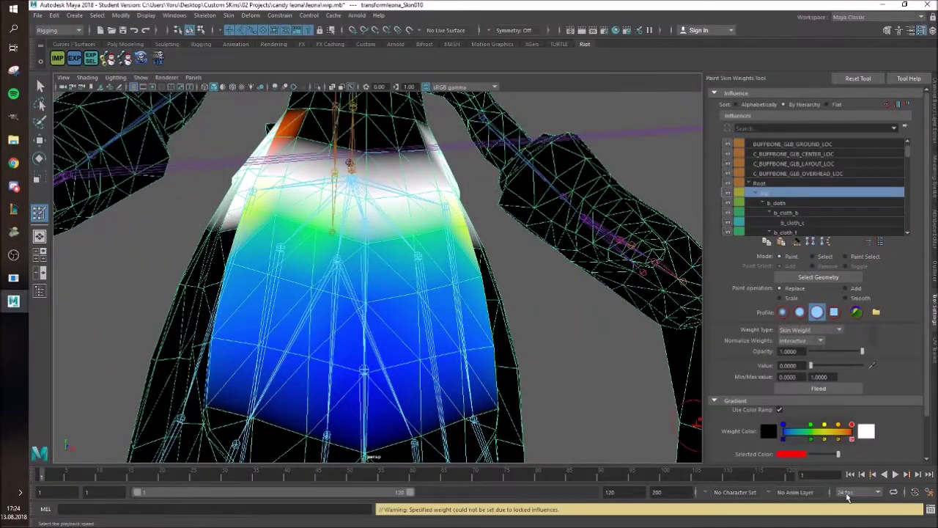
key("ctrl+z")
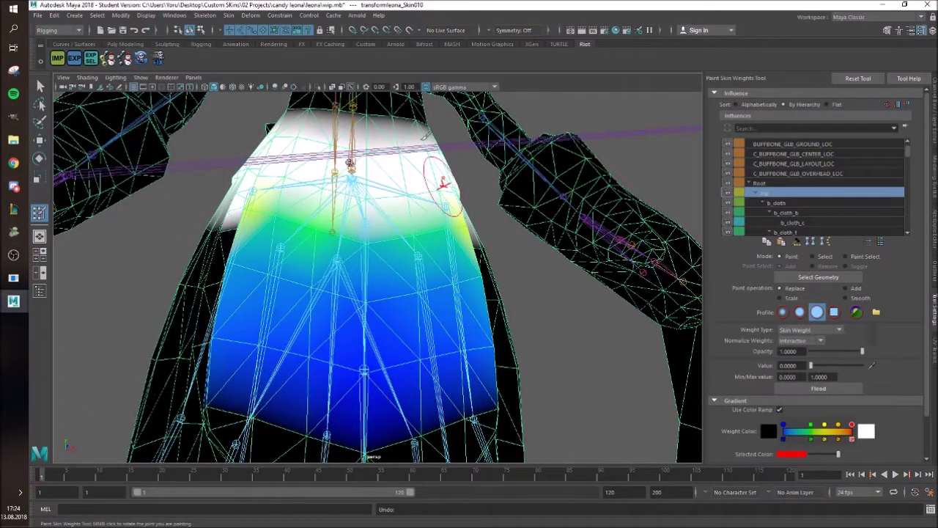
- Set the paint operation back to Smooth and review the f_cloth joint's weights on the front apron
left_click_drag(443, 183, 439, 101, "alt")
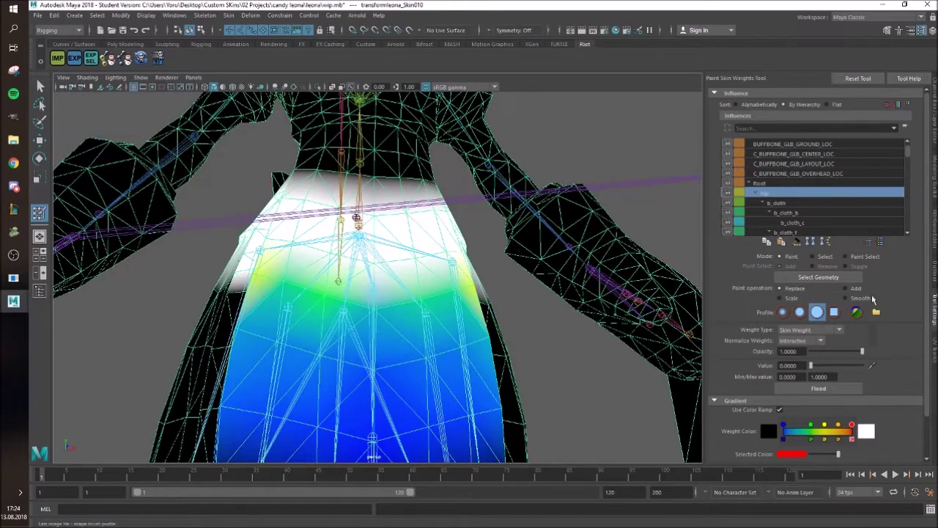
middle_click_drag(375, 372, 408, 308, "alt")
mouse_move(408, 308)
left_mouse_down("alt")
mouse_move(445, 293)
mouse_move(431, 240)
left_mouse_up("alt")
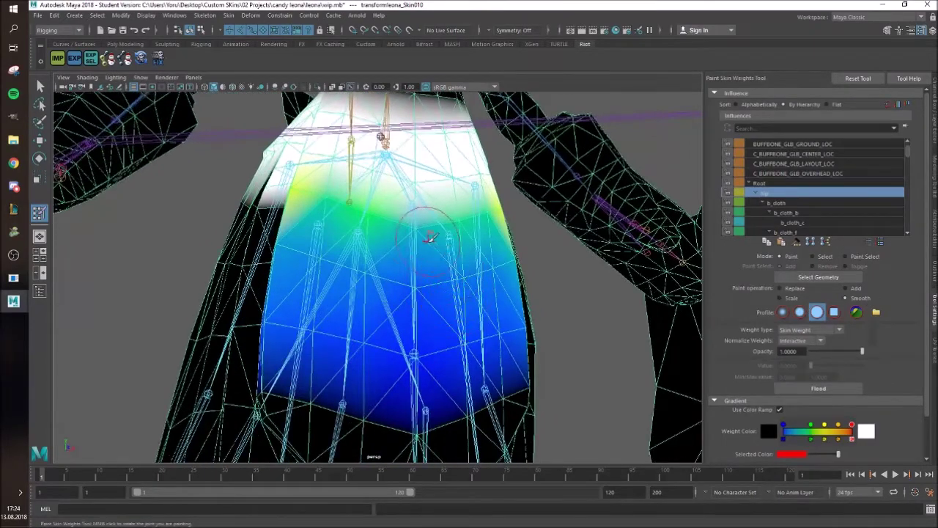
right_click_drag(416, 235, 433, 312)
middle_click_drag(444, 407, 469, 359, "alt")
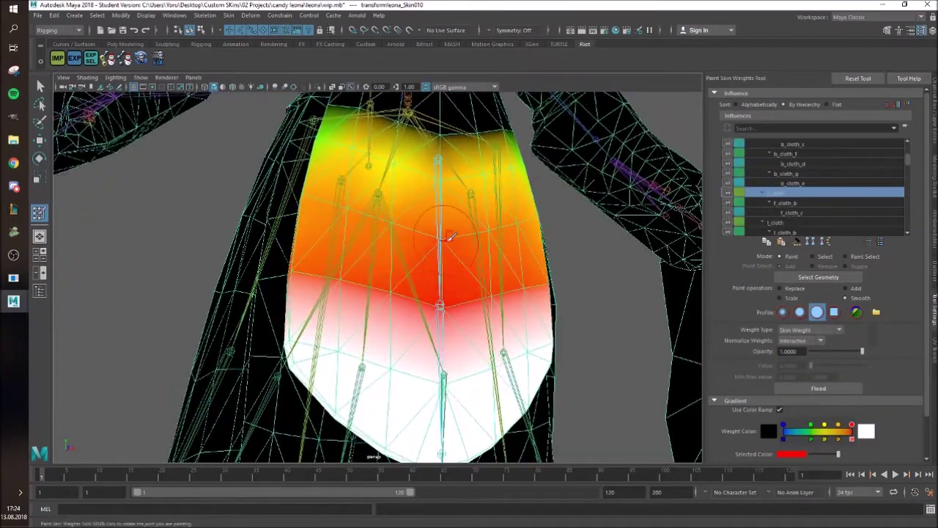
- Replace the f_cloth_b joint's weights with a value of 1 across the lower front apron, including its sides and inner face
right_click_drag(442, 302, 449, 330)
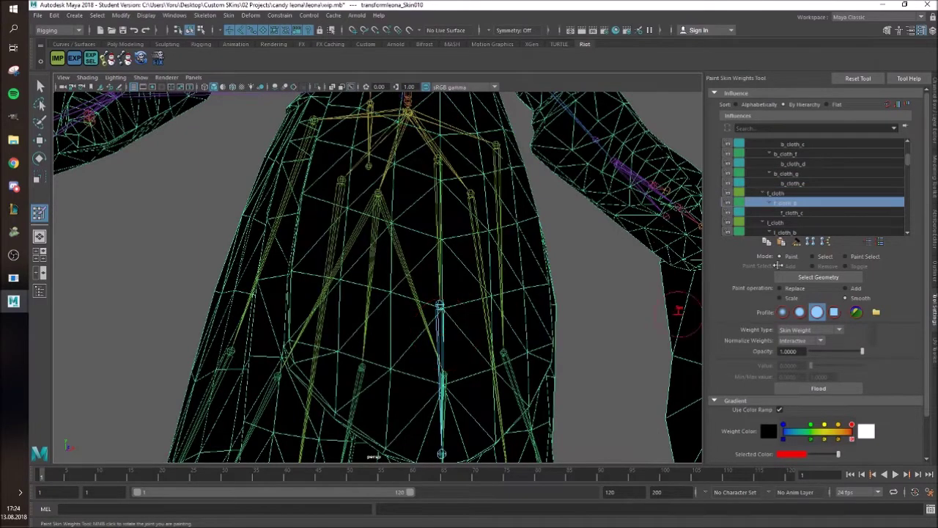
left_click(780, 288)
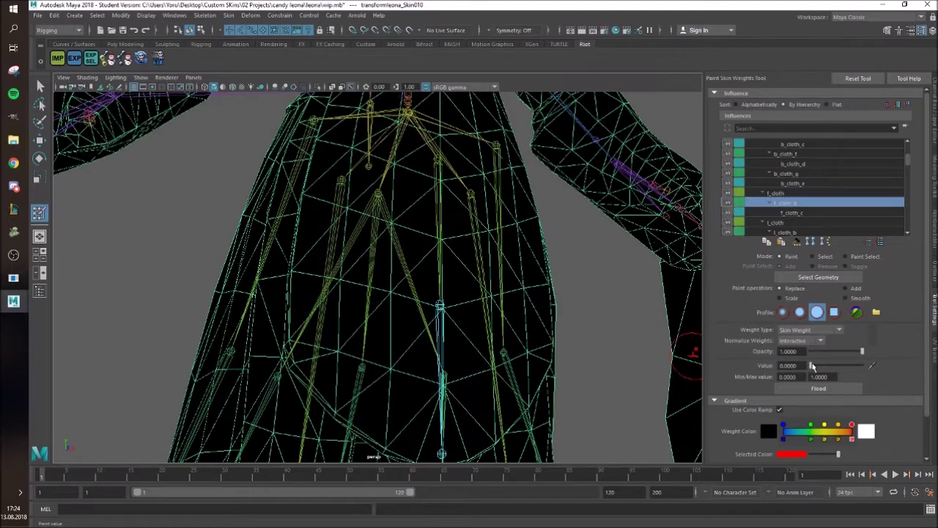
left_click_drag(270, 315, 320, 328, "alt")
left_click_drag(392, 367, 296, 332)
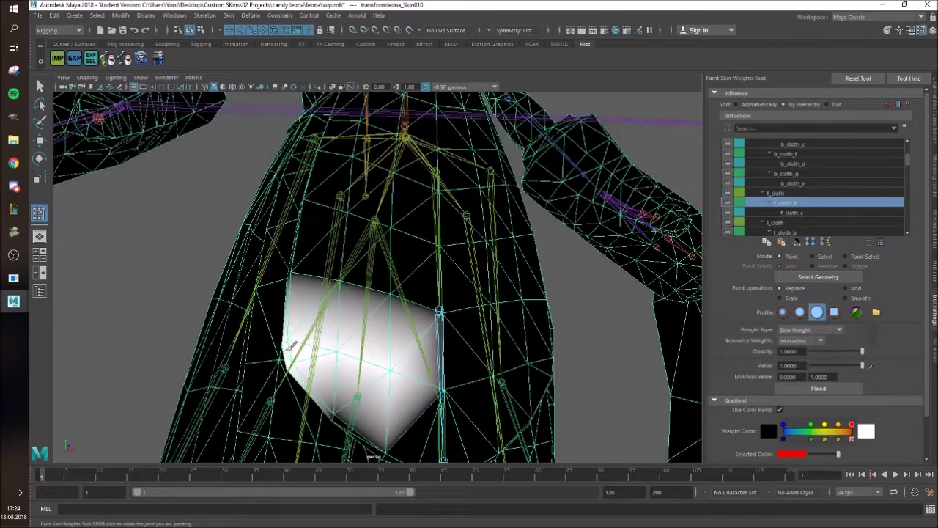
mouse_move(323, 385)
left_mouse_down()
mouse_move(396, 390)
mouse_move(407, 378)
left_mouse_up()
mouse_move(421, 374)
left_mouse_down()
mouse_move(484, 315)
mouse_move(516, 320)
left_mouse_up()
mouse_move(564, 312)
left_mouse_down()
mouse_move(598, 277)
mouse_move(471, 398)
mouse_move(415, 373)
mouse_move(449, 328)
left_mouse_up()
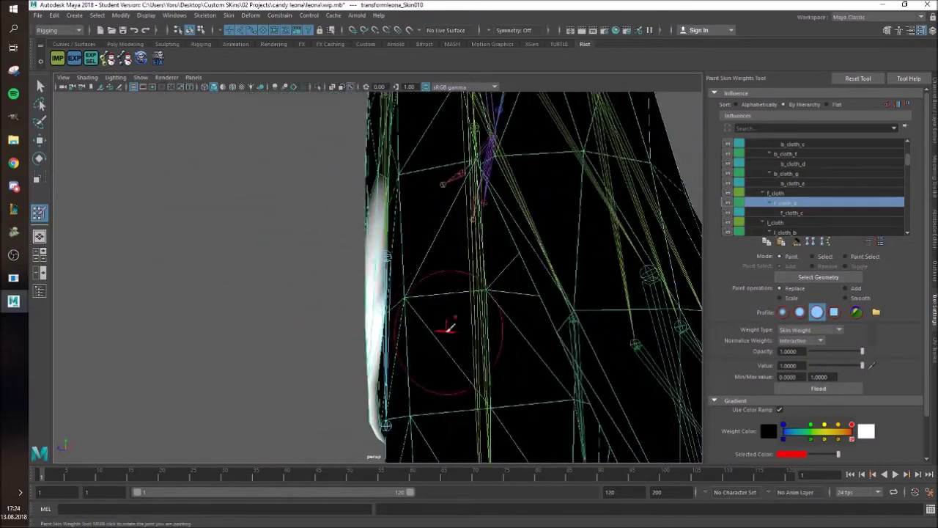
mouse_move(381, 299)
left_mouse_down("alt")
mouse_move(479, 224)
mouse_move(440, 191)
mouse_move(411, 241)
mouse_move(343, 274)
mouse_move(345, 288)
mouse_move(327, 277)
left_mouse_up("alt")
mouse_move(327, 277)
left_mouse_down()
mouse_move(319, 286)
mouse_move(431, 250)
mouse_move(454, 272)
left_mouse_up()
- Smooth the f_cloth joint's weights over the lower part of the front apron down to its tip
mouse_move(525, 244)
left_mouse_down("alt")
mouse_move(535, 242)
mouse_move(518, 319)
mouse_move(360, 282)
mouse_move(540, 341)
mouse_move(557, 337)
left_mouse_up("alt")
middle_click_drag(341, 137, 363, 195, "alt")
right_click_drag(373, 191, 376, 162)
mouse_move(318, 302)
left_mouse_down()
mouse_move(211, 294)
mouse_move(224, 326)
mouse_move(274, 358)
mouse_move(439, 343)
mouse_move(513, 235)
mouse_move(520, 283)
mouse_move(447, 363)
mouse_move(334, 370)
left_mouse_up()
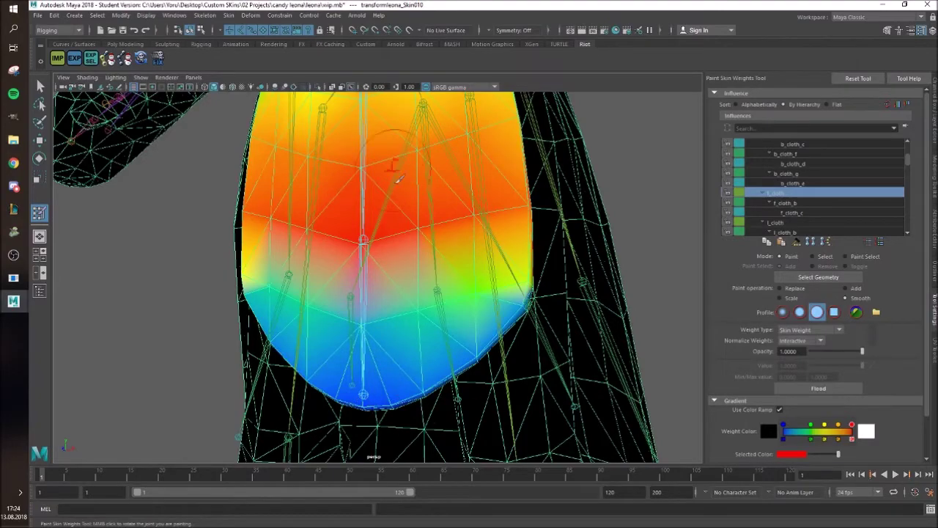
mouse_move(396, 178)
left_mouse_down("alt")
mouse_move(368, 199)
mouse_move(389, 176)
mouse_move(308, 212)
mouse_move(438, 273)
mouse_move(308, 385)
mouse_move(298, 411)
left_mouse_up("alt")
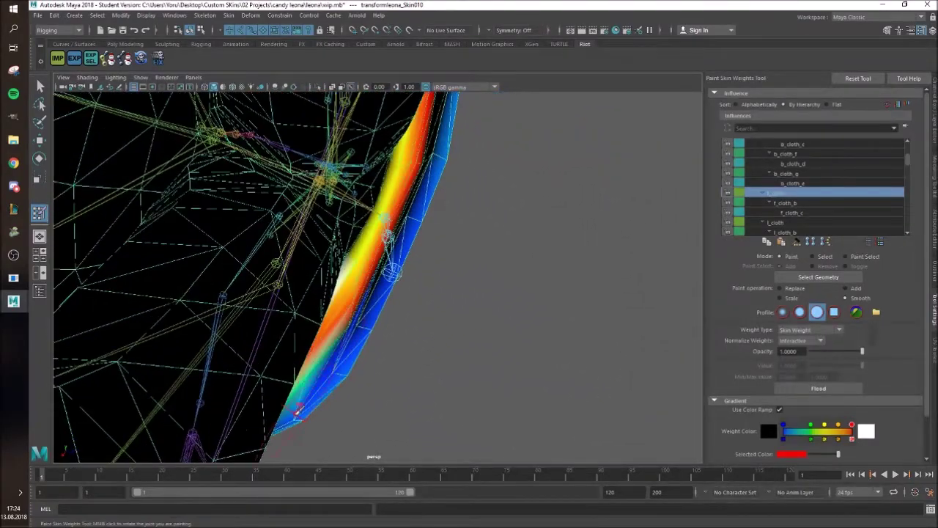
mouse_move(345, 348)
left_mouse_down("alt")
mouse_move(373, 310)
mouse_move(325, 329)
mouse_move(425, 365)
left_mouse_up("alt")
- Set the paint operation to Replace with a value of 1 and choose the r_cloth joint beside the apron
mouse_move(367, 178)
left_mouse_down("alt")
mouse_move(368, 241)
mouse_move(314, 268)
mouse_move(409, 308)
mouse_move(488, 308)
mouse_move(401, 300)
mouse_move(344, 247)
mouse_move(710, 298)
left_mouse_up("alt")
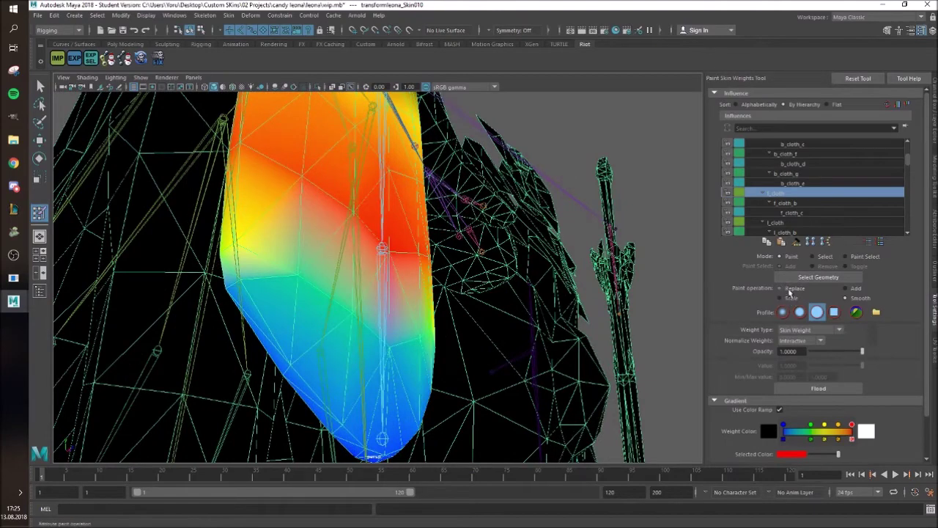
left_click_drag(639, 368, 694, 345, "alt")
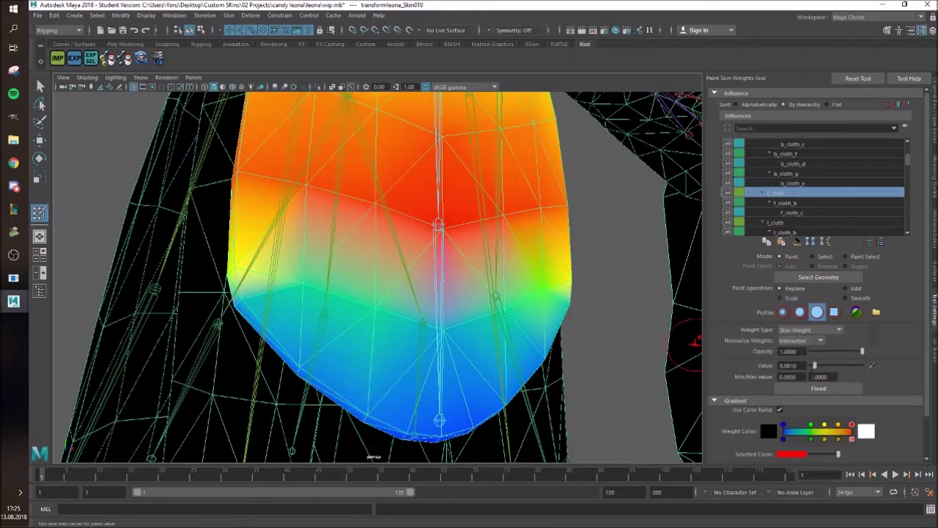
scroll(293, 283, "down", 10)
left_click_drag(296, 227, 432, 227, "alt")
right_click_drag(369, 159, 371, 136)
left_click_drag(366, 249, 433, 294, "alt")
middle_click_drag(403, 316, 442, 301, "alt")
left_click_drag(443, 301, 414, 227, "alt")
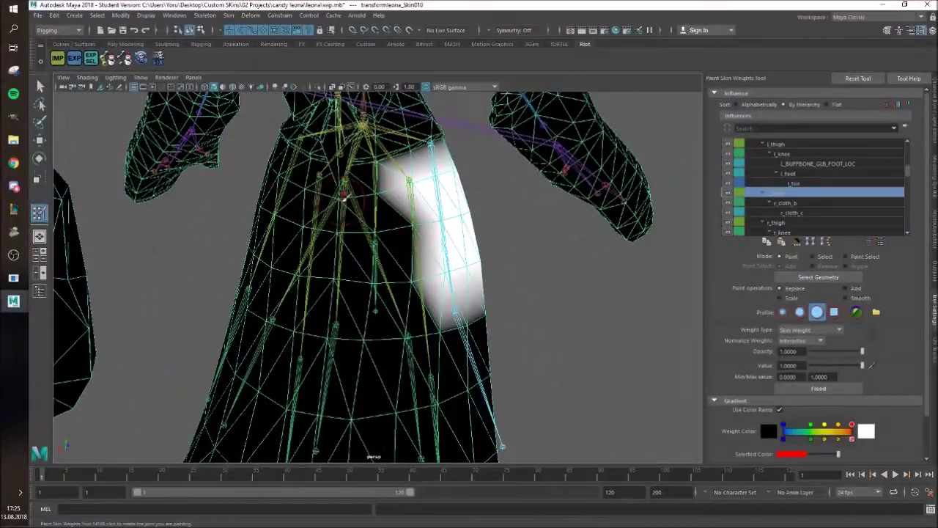
- Undo the Replace stroke on the skirt front and smooth the r_cloth joint's weights along the skirt's side
left_click_drag(374, 197, 405, 220)
key("ctrl+z")
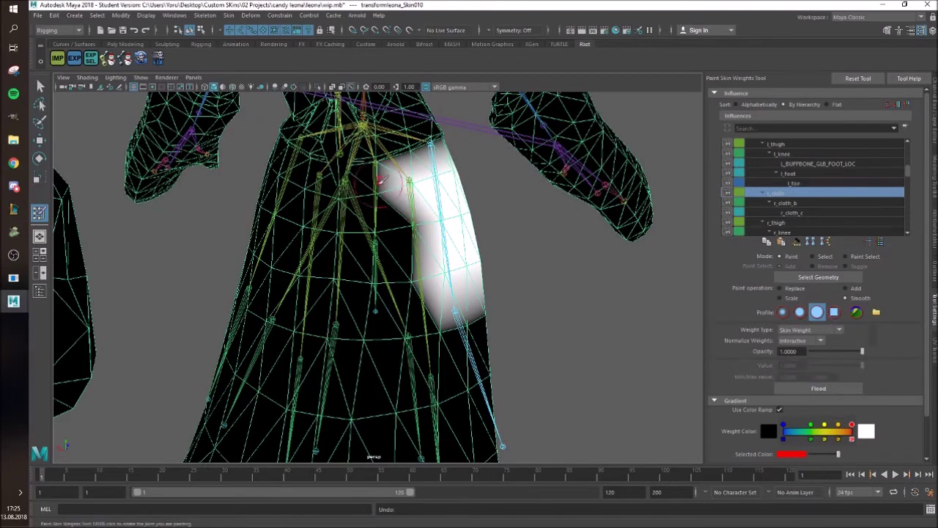
left_click_drag(379, 178, 414, 277)
left_click_drag(434, 314, 471, 318)
left_click_drag(553, 311, 514, 279, "alt")
left_click_drag(442, 285, 451, 272)
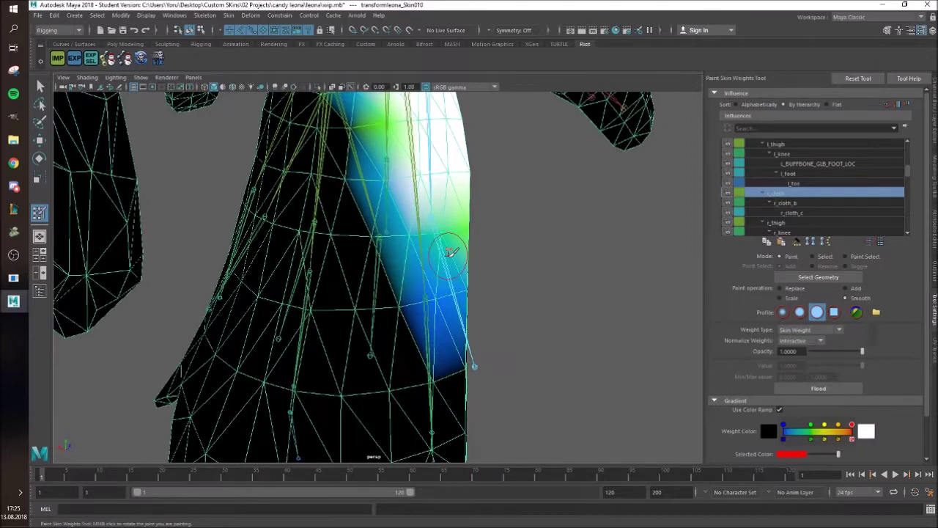
- Smooth the r_cloth joint's weights down the side of the skirt to the hem
right_click_drag(442, 255, 441, 226)
right_click_drag(430, 161, 430, 138)
left_click_drag(394, 249, 404, 334)
middle_click_drag(396, 340, 416, 259, "alt")
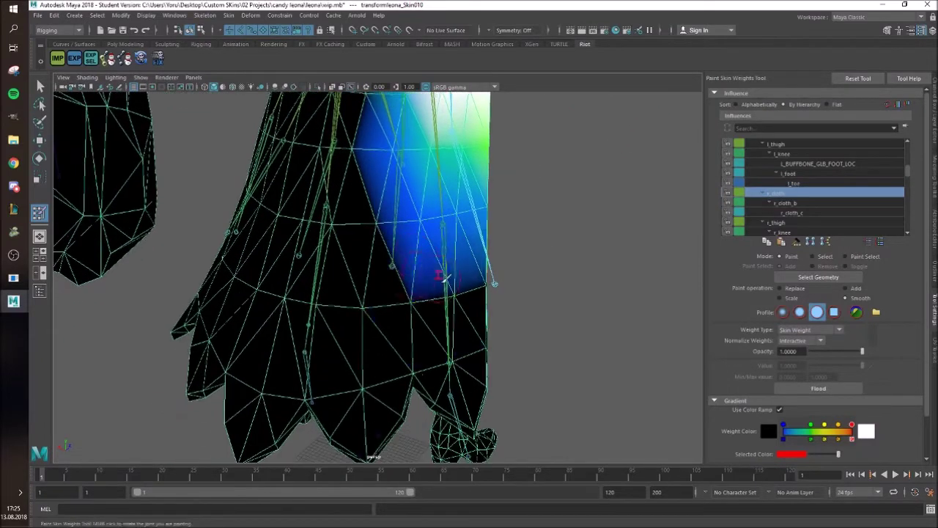
mouse_move(439, 275)
left_mouse_down()
mouse_move(480, 337)
mouse_move(431, 373)
left_mouse_up()
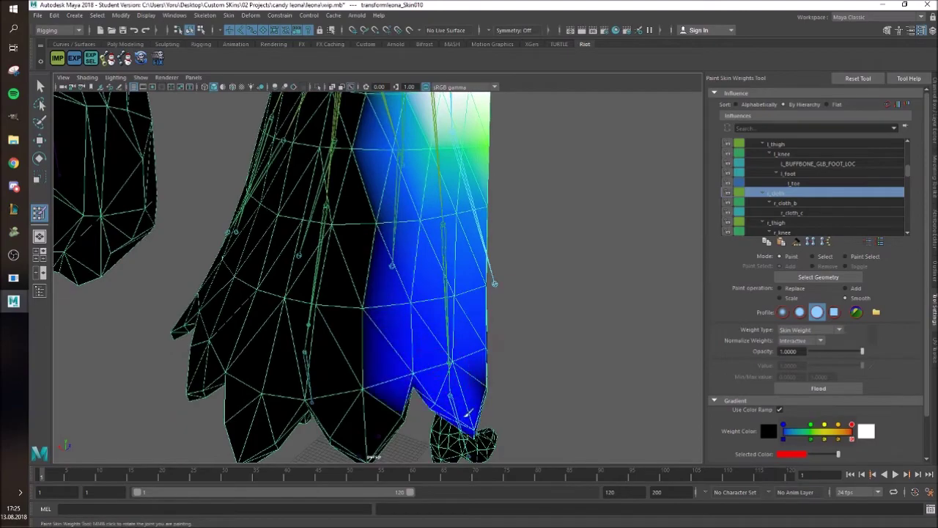
- Smooth the r_cloth joint's weights on the skirt's inner side and check the transition from below and in front
mouse_move(508, 364)
left_mouse_down("alt")
mouse_move(346, 319)
mouse_move(319, 319)
mouse_move(295, 340)
mouse_move(317, 315)
left_mouse_up("alt")
left_click_drag(279, 350, 323, 323, "alt")
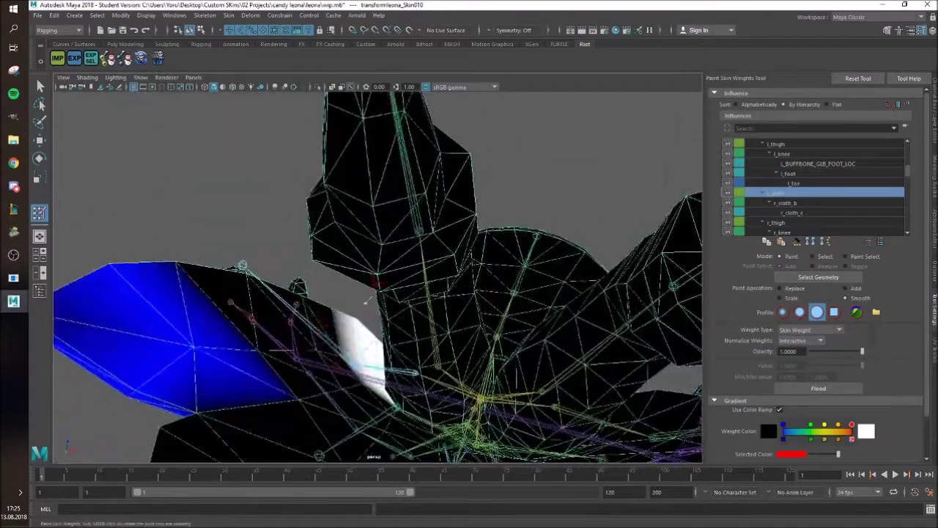
mouse_move(373, 357)
left_mouse_down("alt")
mouse_move(384, 364)
mouse_move(279, 308)
mouse_move(226, 325)
mouse_move(193, 315)
mouse_move(302, 386)
mouse_move(287, 405)
mouse_move(260, 319)
left_mouse_up("alt")
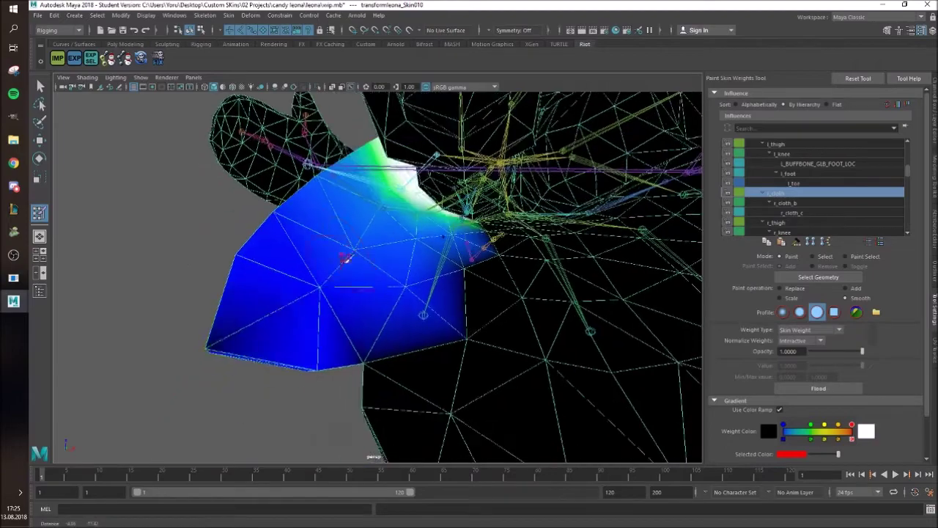
mouse_move(324, 277)
left_mouse_down("alt")
mouse_move(413, 318)
mouse_move(247, 335)
mouse_move(353, 313)
mouse_move(213, 311)
mouse_move(352, 308)
left_mouse_up("alt")
scroll(354, 314, "down", 6)
scroll(450, 328, "up", 5)
left_click_drag(451, 328, 422, 312, "alt")
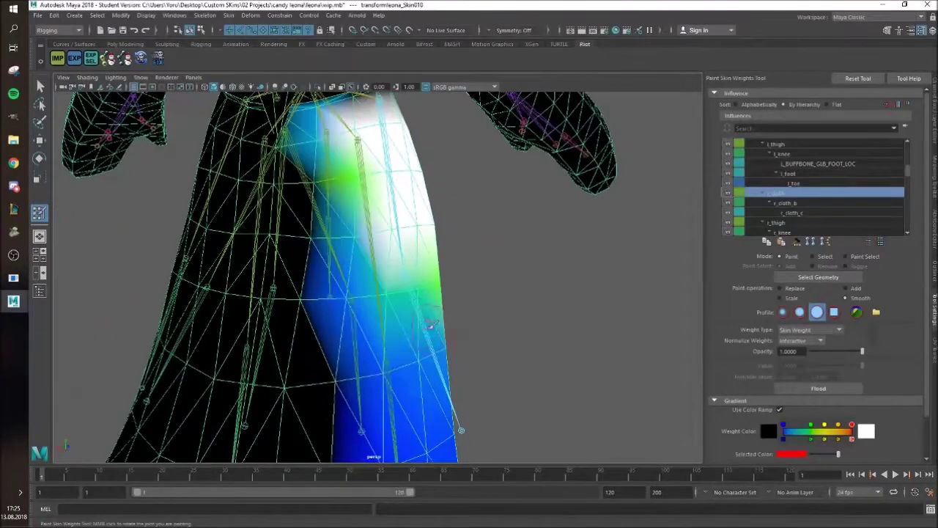
- Choose the r_cloth_b joint and smooth its weights down the side of the skirt to the hem
right_click_drag(421, 308, 425, 290)
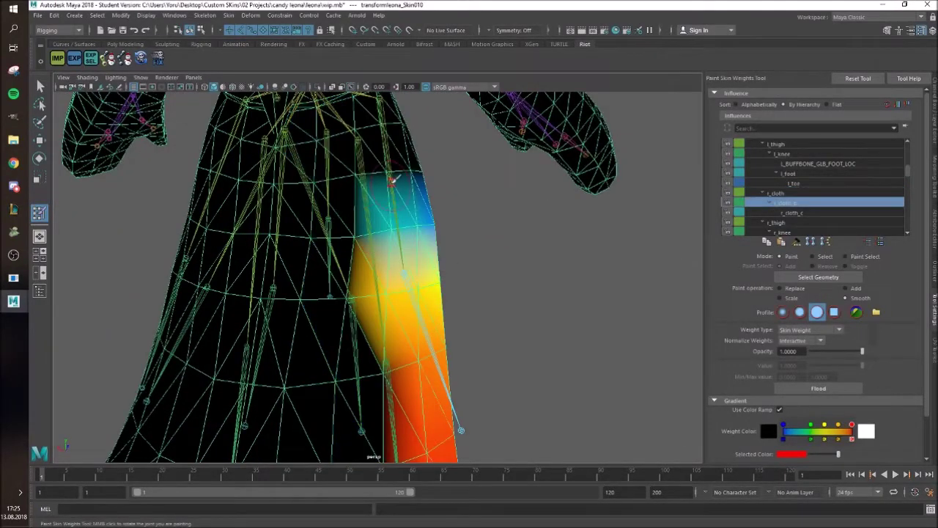
middle_click_drag(463, 202, 490, 114, "alt")
left_click_drag(436, 222, 430, 371)
middle_click_drag(424, 372, 421, 249, "alt")
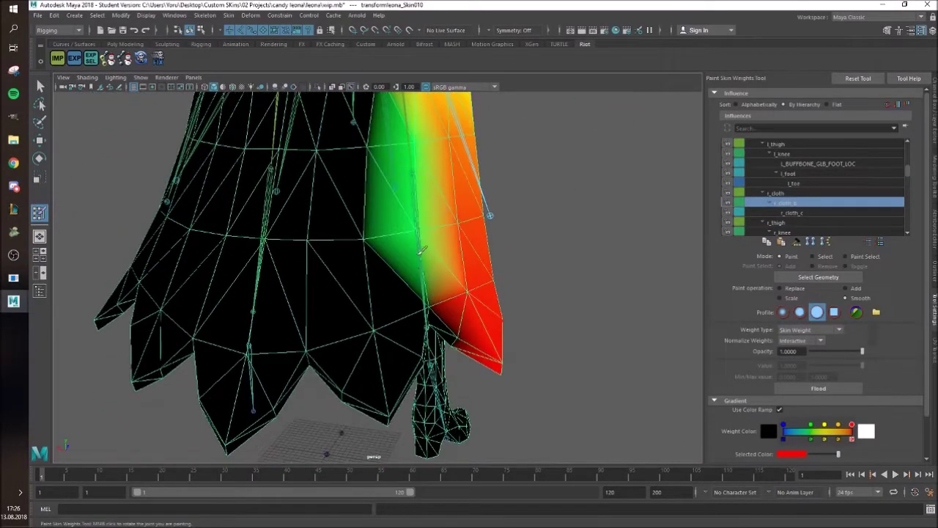
mouse_move(464, 315)
left_mouse_down("alt")
mouse_move(416, 293)
mouse_move(330, 280)
left_mouse_up("alt")
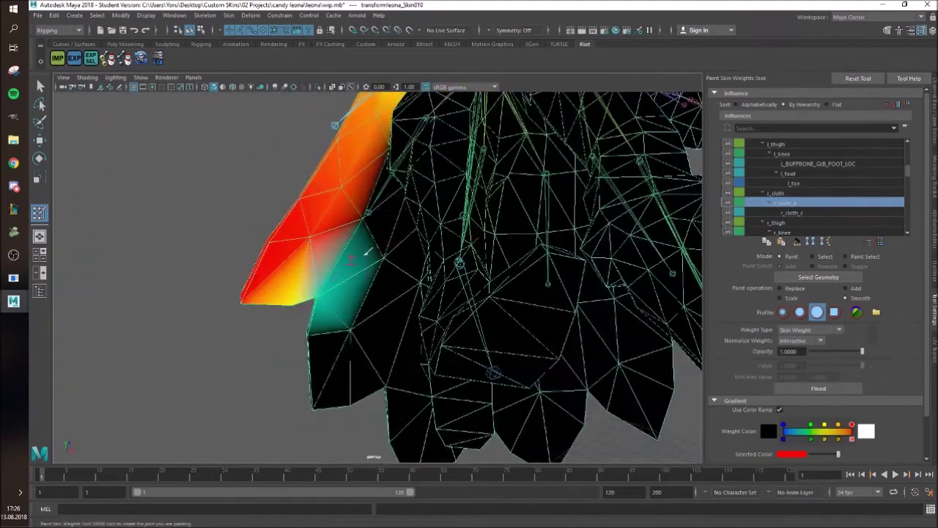
mouse_move(367, 251)
left_mouse_down("alt")
mouse_move(417, 194)
mouse_move(433, 231)
mouse_move(479, 267)
mouse_move(488, 257)
mouse_move(480, 306)
mouse_move(315, 183)
left_mouse_up("alt")
- Choose the l_cloth joint and smooth its weights around the top of the skirt at the waist and hip
right_click_drag(270, 156, 273, 176)
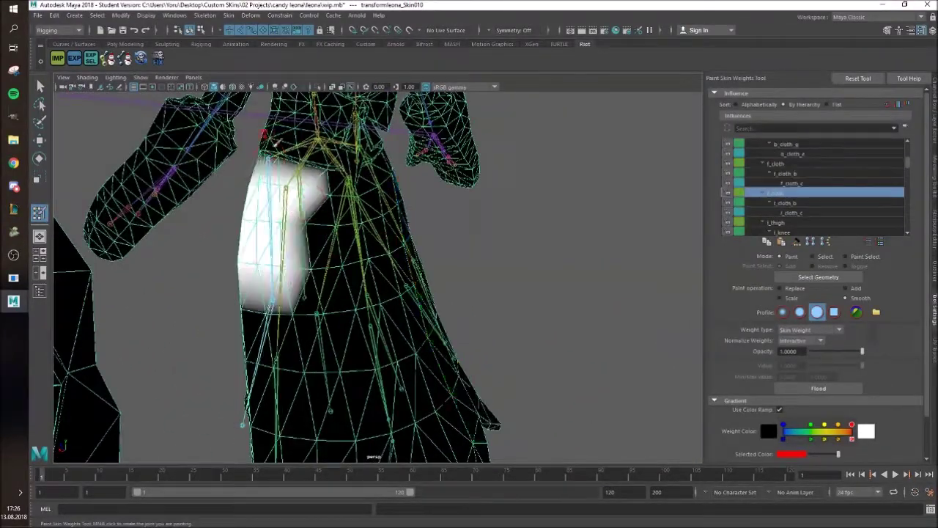
left_click_drag(273, 176, 410, 245, "alt")
scroll(410, 245, "up", 5)
middle_click_drag(347, 147, 391, 249, "alt")
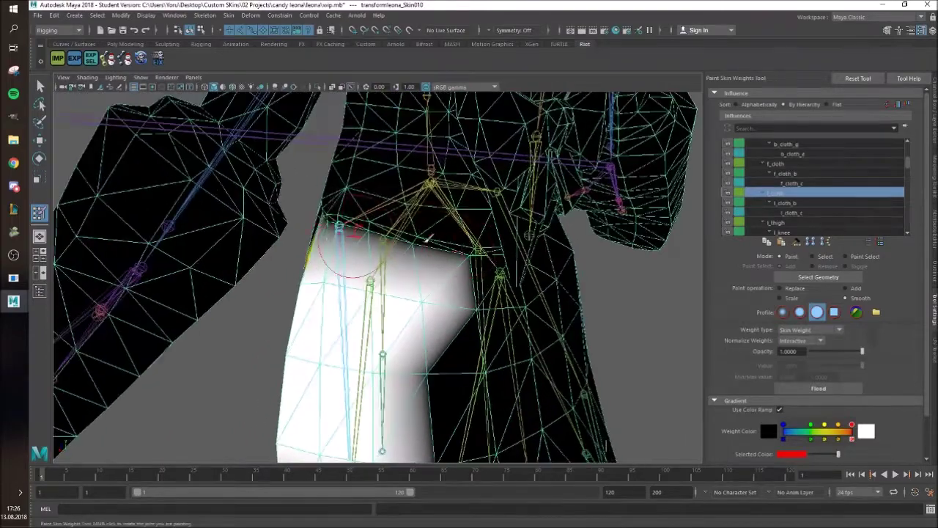
mouse_move(427, 238)
left_mouse_down("alt")
mouse_move(549, 241)
mouse_move(374, 225)
left_mouse_up("alt")
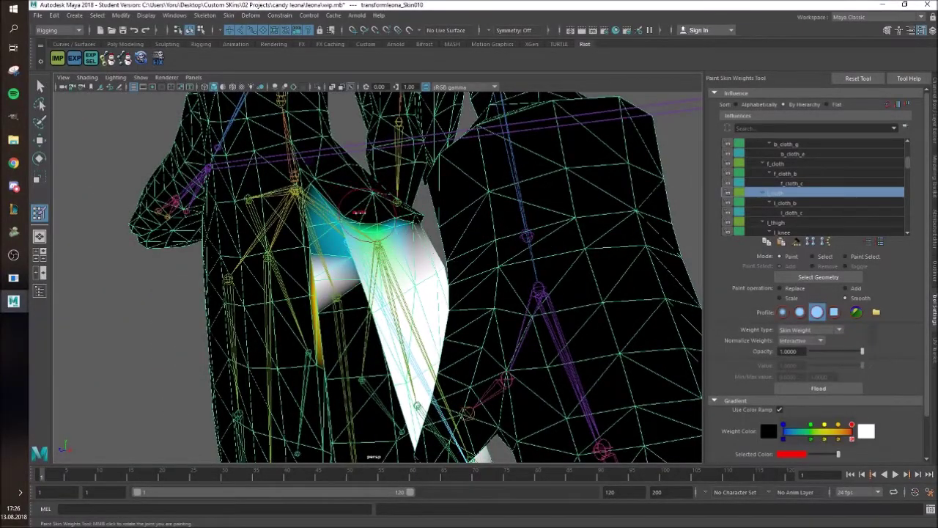
mouse_move(446, 210)
left_mouse_down("alt")
mouse_move(403, 214)
mouse_move(516, 248)
left_mouse_up("alt")
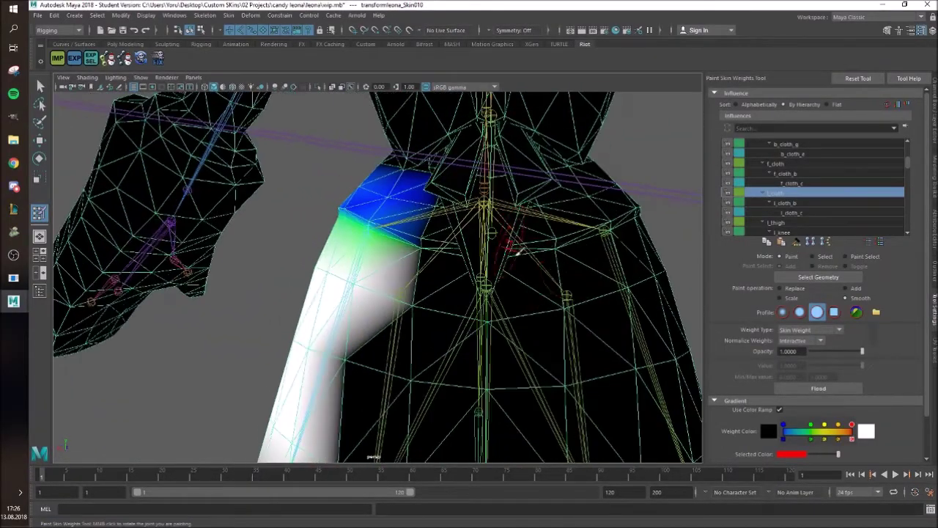
- Choose the r_cloth joint and smooth its weights up into the waist on its side of the body
right_click_drag(609, 234, 609, 204)
mouse_move(609, 205)
left_mouse_down("alt")
mouse_move(580, 222)
mouse_move(668, 196)
left_mouse_up("alt")
left_click_drag(565, 209, 490, 228, "alt")
left_click_drag(214, 230, 229, 228)
left_click_drag(228, 227, 295, 246, "alt")
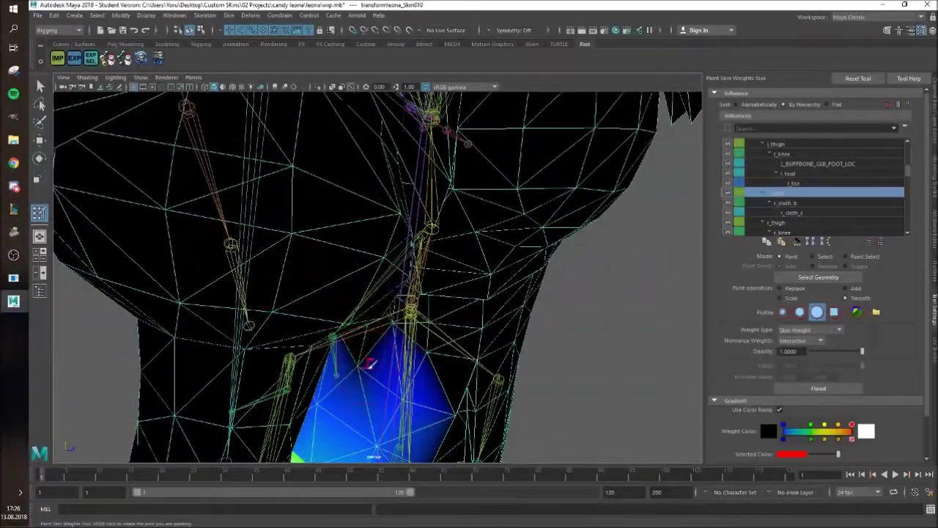
left_click_drag(372, 362, 379, 366)
- Smooth the l_cloth joint's weights down the side and across the back of the skirt
mouse_move(379, 367)
left_mouse_down("alt")
mouse_move(347, 336)
mouse_move(372, 299)
mouse_move(352, 285)
mouse_move(406, 235)
mouse_move(384, 243)
left_mouse_up("alt")
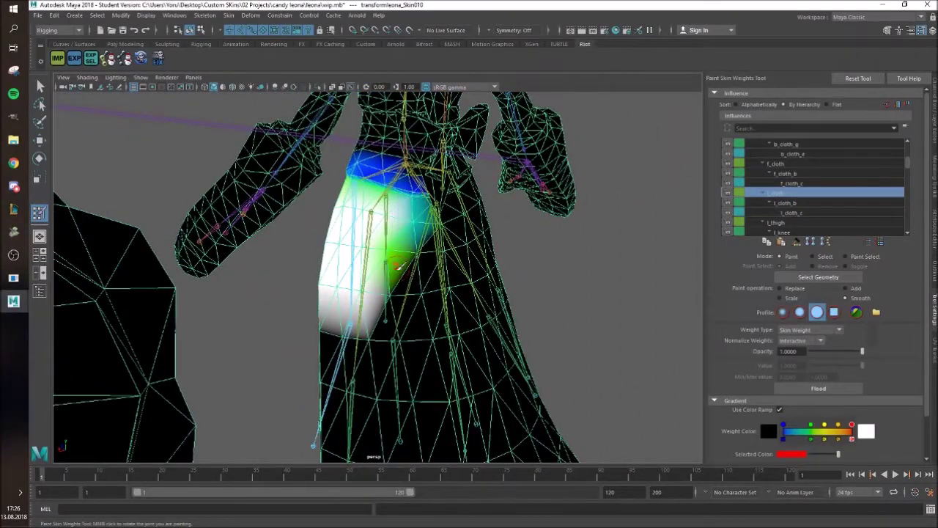
left_click_drag(315, 333, 379, 283, "alt")
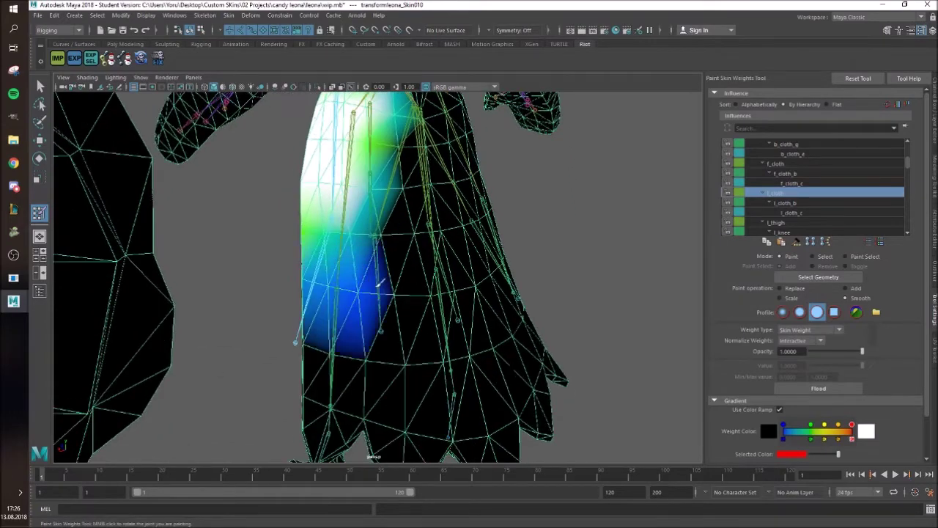
mouse_move(339, 234)
left_mouse_down("alt")
mouse_move(446, 249)
mouse_move(469, 233)
mouse_move(434, 189)
mouse_move(473, 259)
mouse_move(411, 220)
mouse_move(369, 223)
mouse_move(476, 260)
mouse_move(457, 175)
mouse_move(444, 345)
mouse_move(469, 377)
left_mouse_up("alt")
scroll(542, 312, "down", 5)
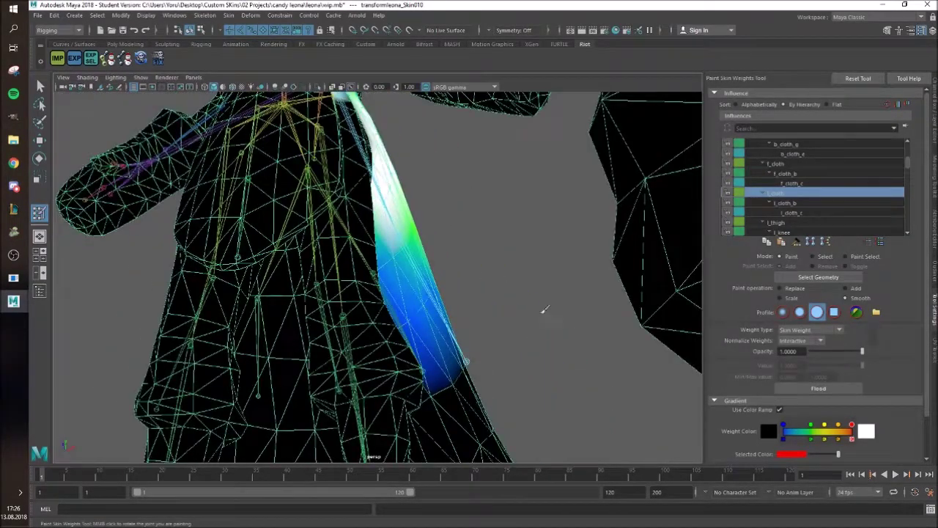
left_click_drag(543, 312, 396, 306, "alt")
- Choose the l_cloth_b joint and smooth its weights down to the skirt's hem
right_click_drag(354, 270, 352, 246)
mouse_move(477, 270)
left_mouse_down("alt")
mouse_move(422, 279)
mouse_move(423, 366)
mouse_move(434, 389)
left_mouse_up("alt")
middle_click_drag(431, 394, 385, 252, "alt")
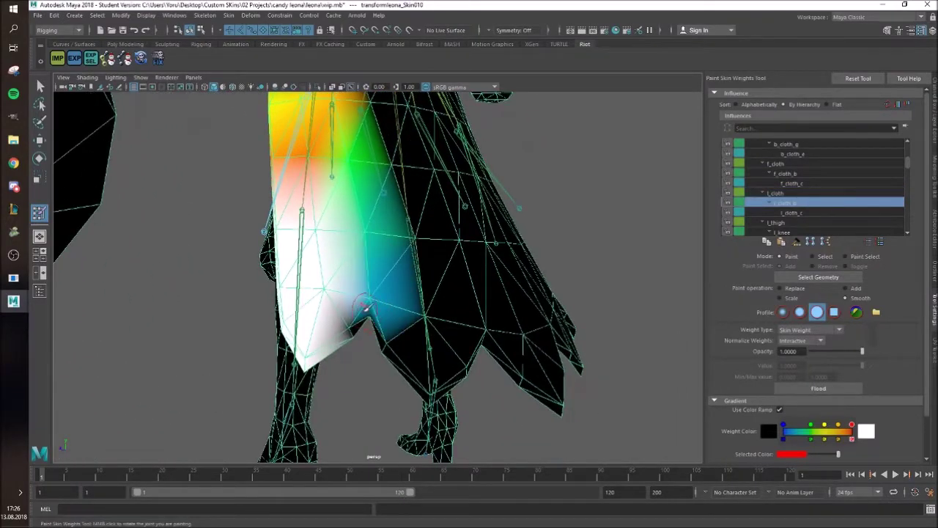
mouse_move(372, 316)
left_mouse_down("alt")
mouse_move(360, 310)
mouse_move(492, 293)
mouse_move(457, 256)
mouse_move(446, 274)
mouse_move(444, 258)
mouse_move(576, 325)
mouse_move(442, 267)
mouse_move(440, 224)
mouse_move(385, 203)
left_mouse_up("alt")
- Choose the b_cloth joint and smooth its weights along the edges of the upper back skirt
scroll(446, 273, "up", 4)
right_click_drag(388, 167, 386, 151)
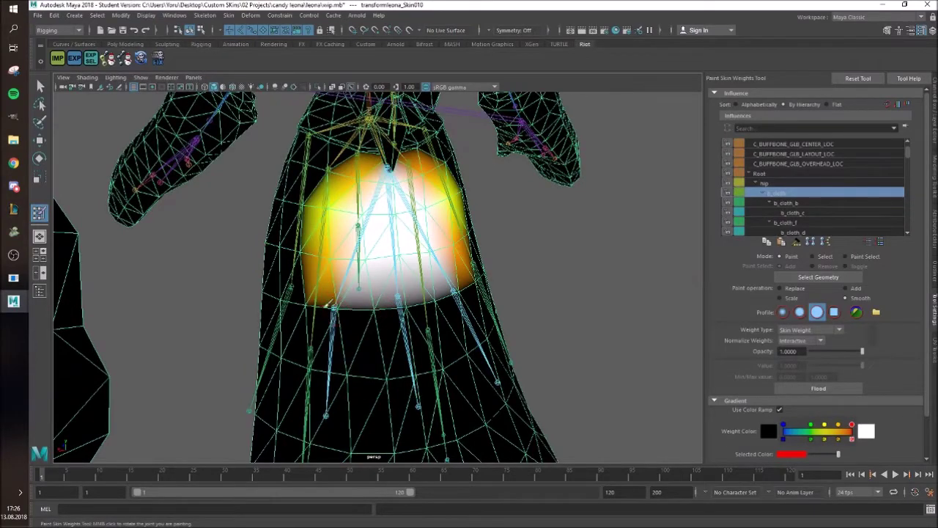
mouse_move(328, 304)
left_mouse_down()
mouse_move(462, 283)
mouse_move(420, 261)
left_mouse_up()
mouse_move(432, 151)
left_mouse_down()
mouse_move(471, 195)
mouse_move(468, 294)
left_mouse_up()
mouse_move(340, 163)
left_mouse_down("alt")
mouse_move(352, 166)
mouse_move(290, 248)
mouse_move(291, 298)
left_mouse_up("alt")
middle_click_drag(352, 313, 343, 260, "alt")
left_click_drag(302, 230, 404, 225, "alt")
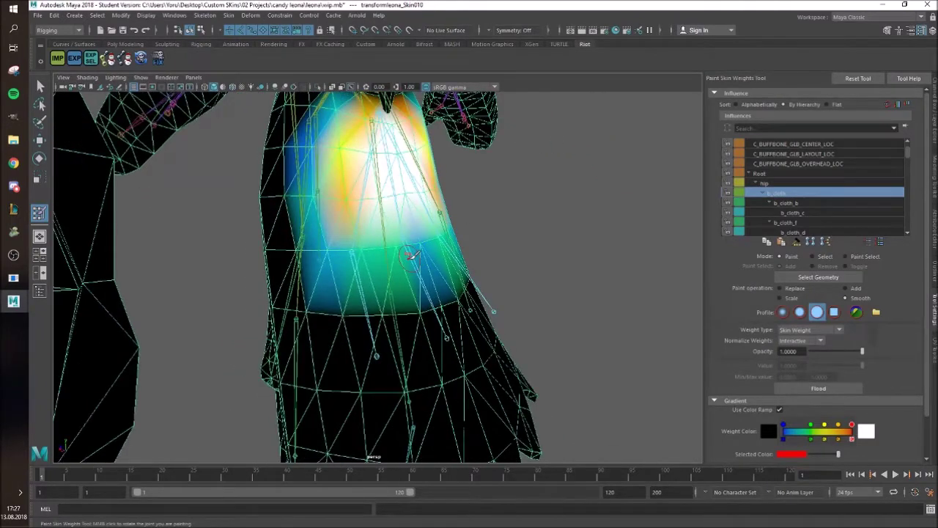
- Choose the b_cloth_b joint and smooth its weights along one edge of the back panel to the hem
right_click_drag(413, 258, 413, 229)
left_click_drag(480, 259, 327, 291, "alt")
left_click_drag(331, 256, 351, 384)
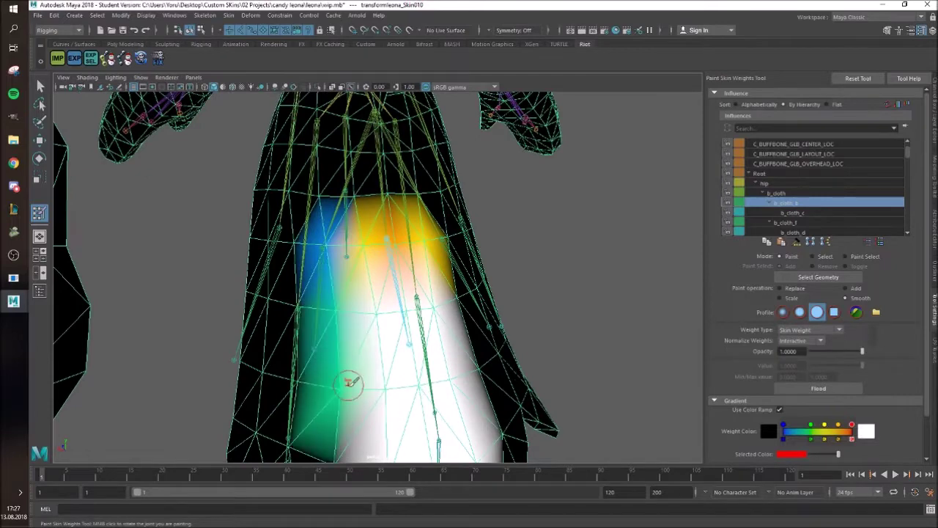
middle_click_drag(352, 383, 327, 251, "alt")
mouse_move(311, 260)
left_mouse_down()
mouse_move(293, 336)
mouse_move(322, 335)
mouse_move(292, 357)
left_mouse_up()
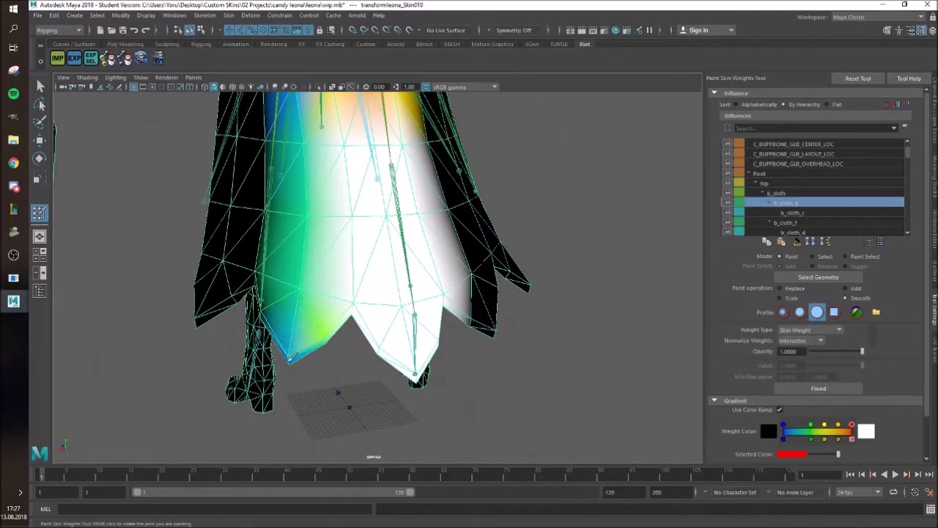
- Smooth the b_cloth_b joint's weights at the hem points and along the other edge of the back panel
mouse_move(506, 229)
left_mouse_down("alt")
mouse_move(465, 180)
mouse_move(435, 119)
mouse_move(415, 149)
mouse_move(401, 356)
mouse_move(476, 264)
left_mouse_up("alt")
left_click_drag(458, 265, 393, 179, "alt")
left_click(300, 175)
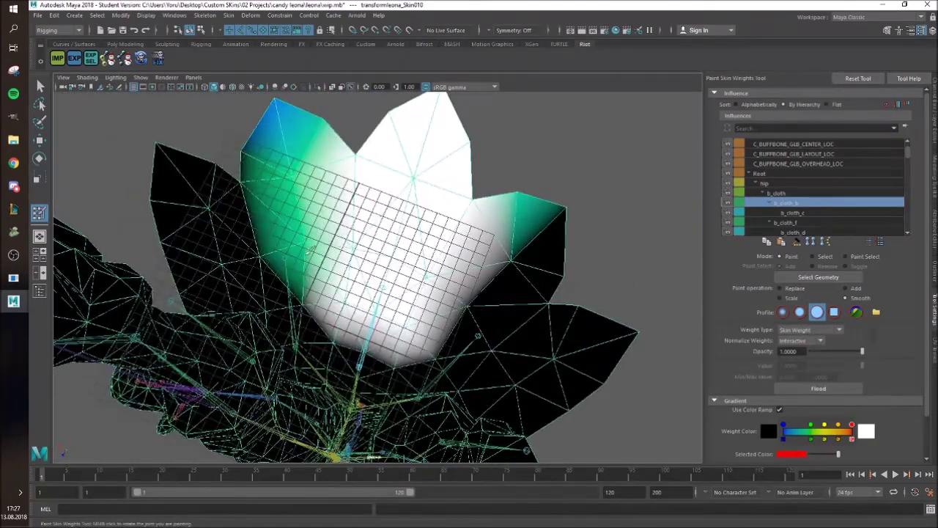
left_click(301, 313)
mouse_move(299, 312)
left_mouse_down()
mouse_move(403, 370)
mouse_move(429, 355)
mouse_move(568, 198)
mouse_move(554, 276)
mouse_move(502, 341)
left_mouse_up()
mouse_move(480, 183)
left_mouse_down("alt")
mouse_move(464, 228)
mouse_move(368, 278)
left_mouse_up("alt")
left_click_drag(265, 302, 274, 313)
mouse_move(435, 230)
left_mouse_down("alt")
mouse_move(383, 235)
mouse_move(374, 219)
mouse_move(292, 194)
left_mouse_up("alt")
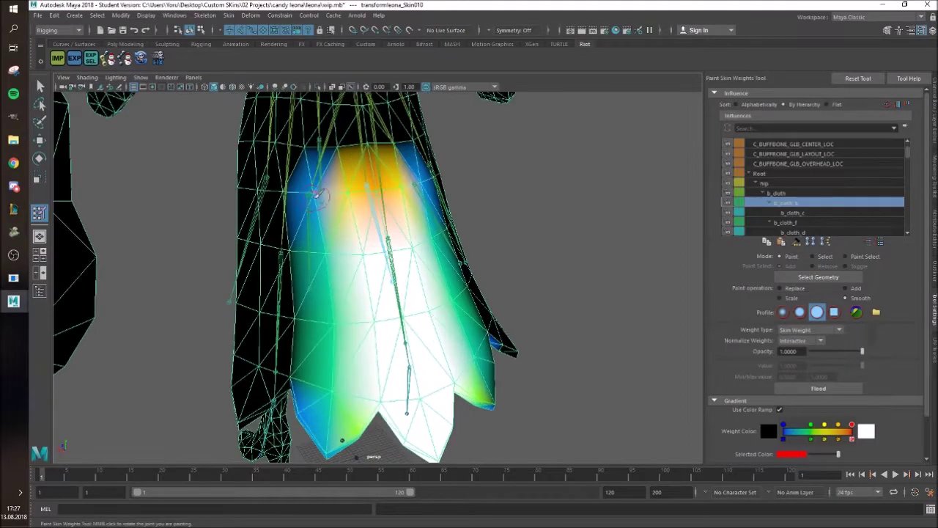
- Check the weights of the two outer back cloth joints, ending with b_cloth_f, from behind and in front
right_click_drag(323, 196, 345, 180)
left_click_drag(348, 196, 404, 198, "alt")
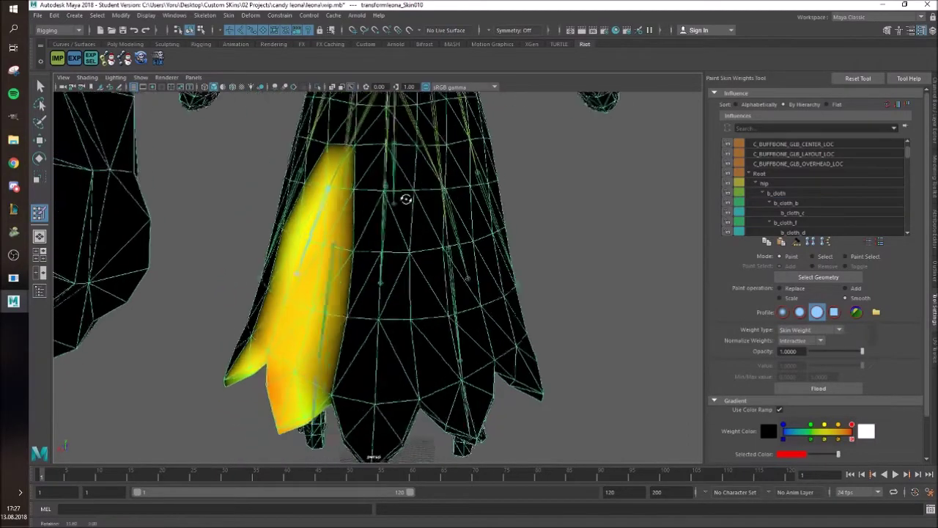
right_click_drag(444, 185, 485, 199)
scroll(488, 199, "down", 5)
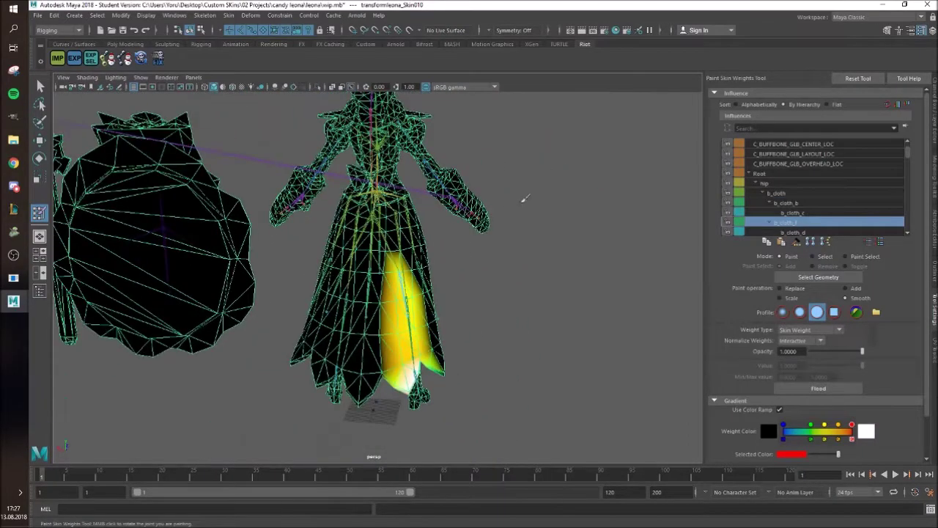
left_click_drag(523, 199, 318, 183, "alt")
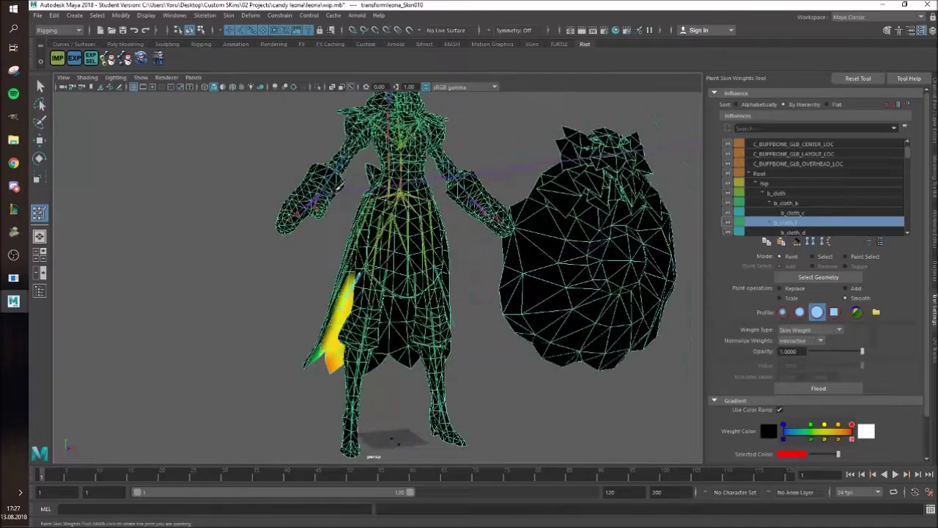
- Export the selection as a League of Legends skin over leona.skn in Custom Skins\02 Projects\candy leona\leona
left_click(38, 16)
left_click(74, 143)
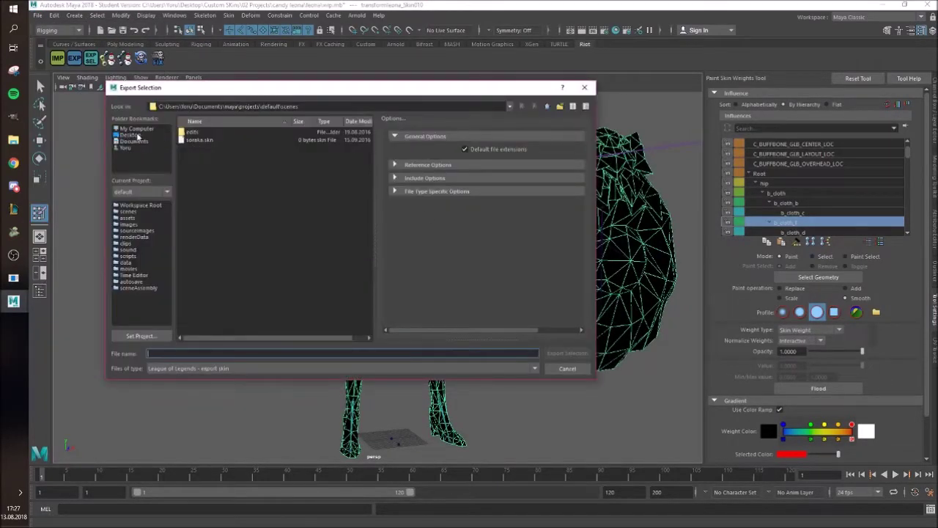
left_click(137, 136)
double_click(206, 144)
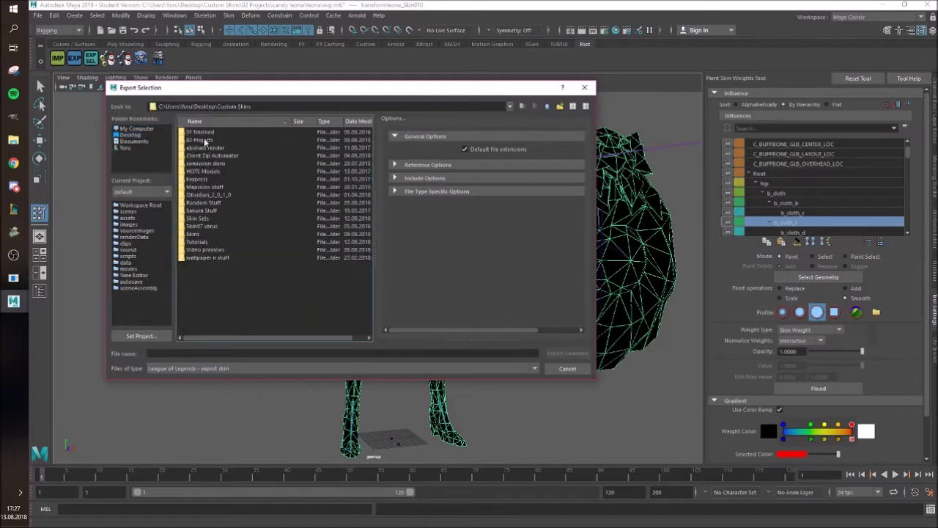
double_click(206, 140)
double_click(199, 172)
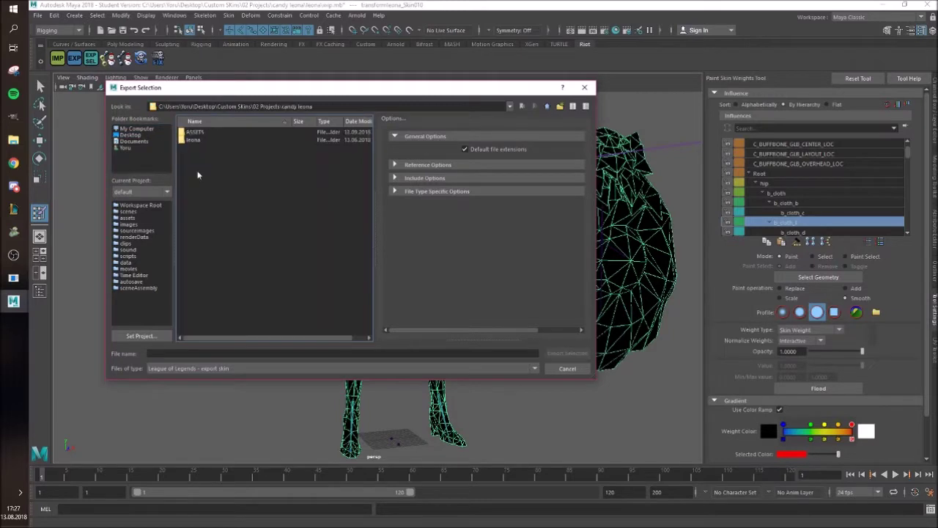
double_click(193, 140)
double_click(196, 131)
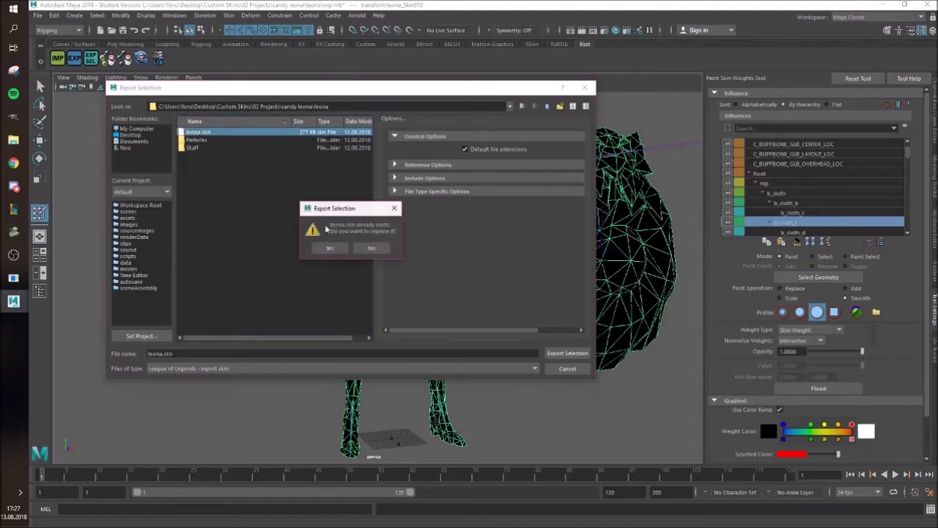
left_click(330, 252)
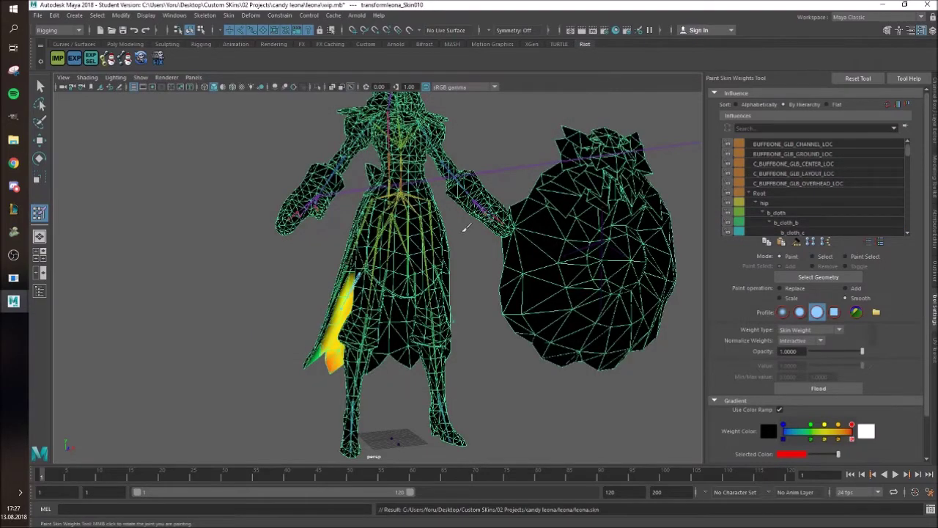
- Inspect the r_hand joint's weights on the mitten and choose the r_forearm joint for painting
scroll(464, 230, "up", 3)
middle_click_drag(414, 224, 418, 339, "alt")
scroll(418, 340, "up", 3)
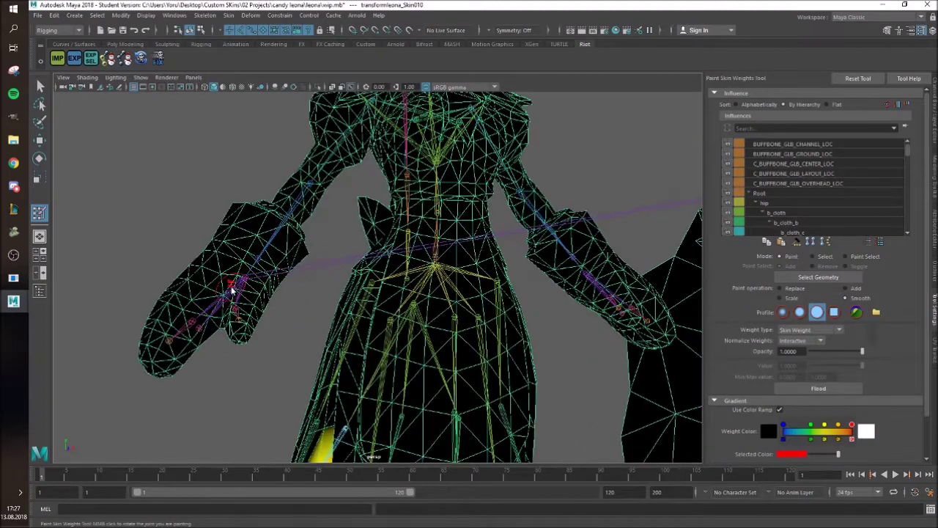
right_click_drag(232, 289, 245, 269)
left_click_drag(246, 268, 347, 289, "alt")
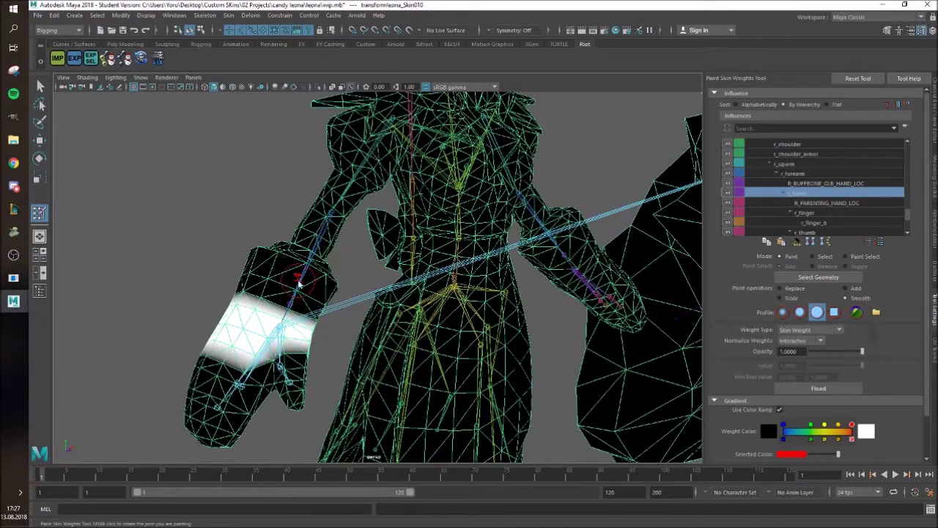
right_click_drag(298, 284, 304, 264)
left_click_drag(343, 275, 361, 260, "alt")
- Undo the first smoothing stroke at the mitten's wrist and smooth the r_forearm joint's weights around the cuff's edge
left_click_drag(317, 334, 231, 311)
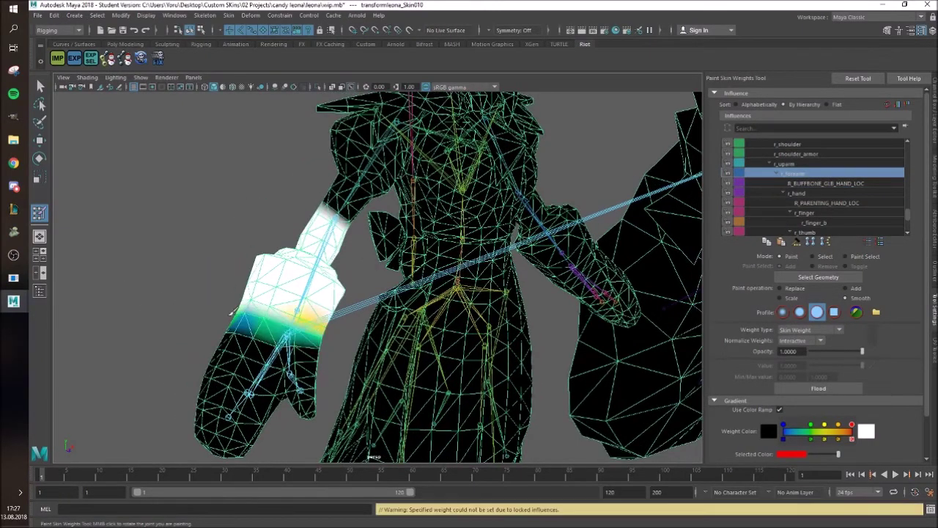
key("ctrl+z")
scroll(340, 357, "up", 3)
middle_click_drag(337, 358, 386, 264, "alt")
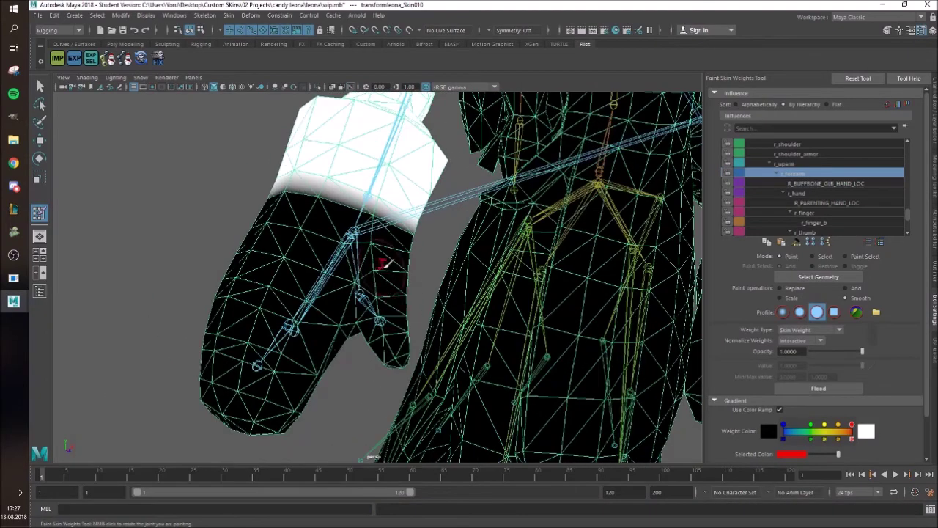
mouse_move(425, 246)
left_mouse_down()
mouse_move(271, 205)
mouse_move(294, 235)
mouse_move(423, 250)
left_mouse_up()
left_click_drag(355, 247, 472, 273, "alt")
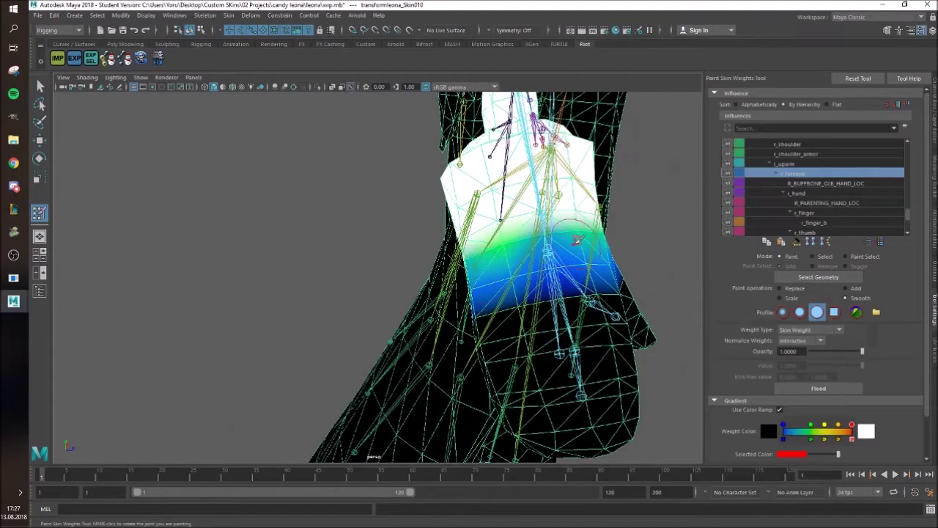
- Smooth the r_forearm joint's weights on the remaining side of the wrist
left_click_drag(300, 248, 411, 249, "alt")
middle_click_drag(532, 150, 433, 209, "alt")
scroll(440, 249, "up", 3)
mouse_move(446, 310)
left_mouse_down()
mouse_move(373, 325)
mouse_move(378, 339)
mouse_move(497, 308)
mouse_move(396, 341)
left_mouse_up()
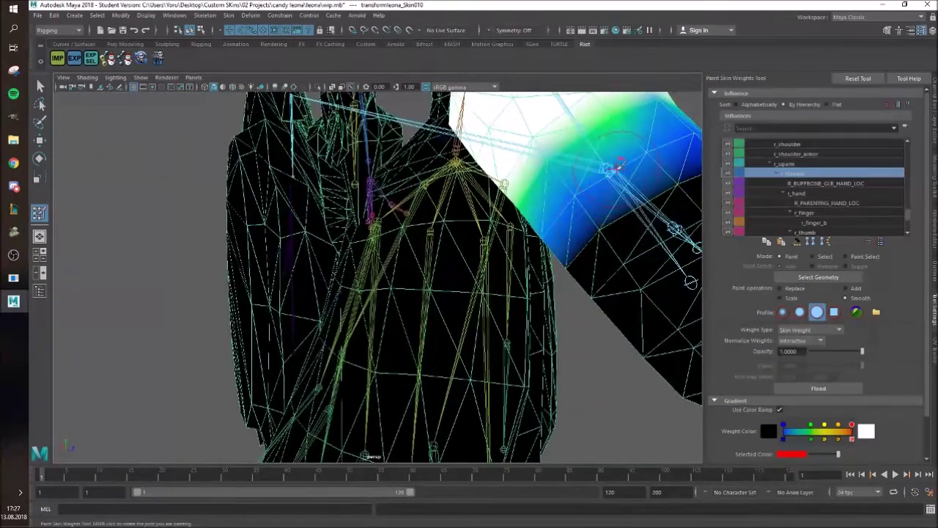
- Compare with the r_hand joint's weights, switch back to r_forearm and smooth its transition into the mitten
right_click_drag(614, 166, 614, 138)
left_click_drag(614, 167, 451, 240, "alt")
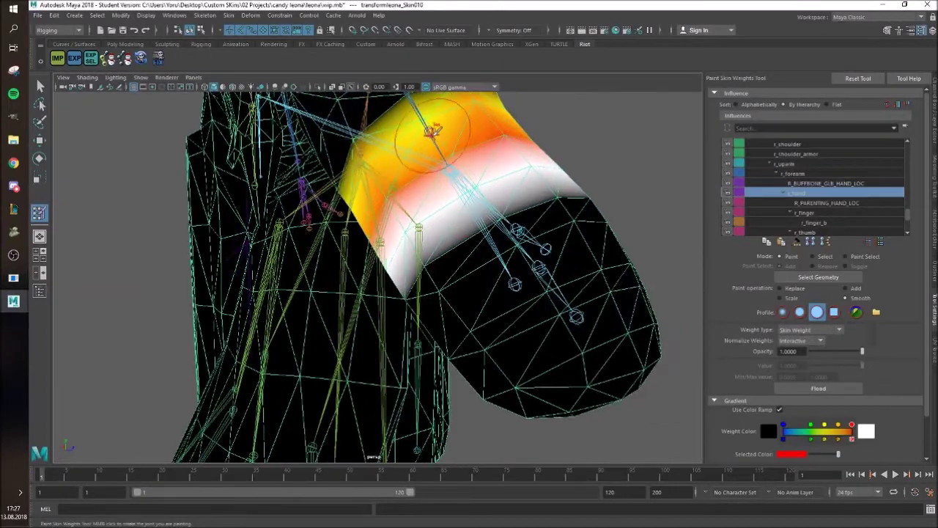
right_click_drag(434, 131, 431, 116)
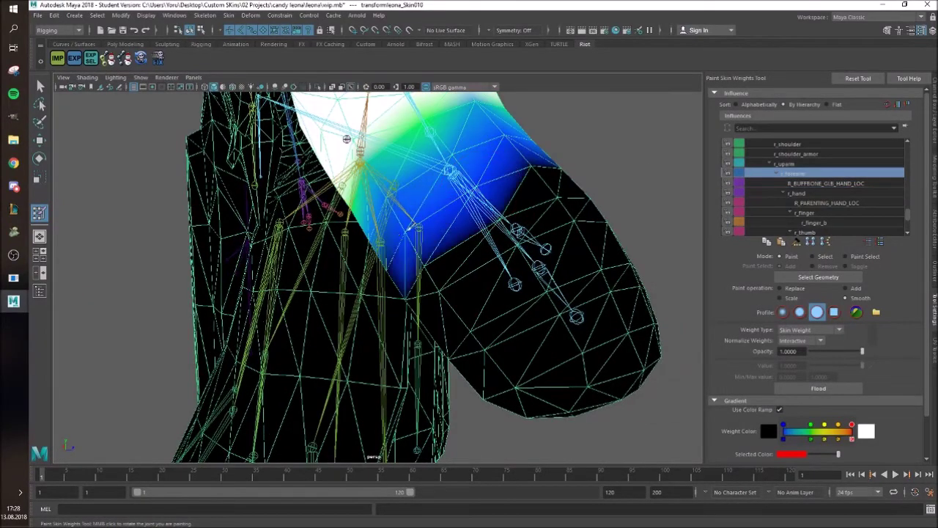
mouse_move(496, 194)
left_mouse_down("alt")
mouse_move(575, 170)
mouse_move(399, 266)
mouse_move(339, 213)
mouse_move(396, 220)
mouse_move(321, 229)
left_mouse_up("alt")
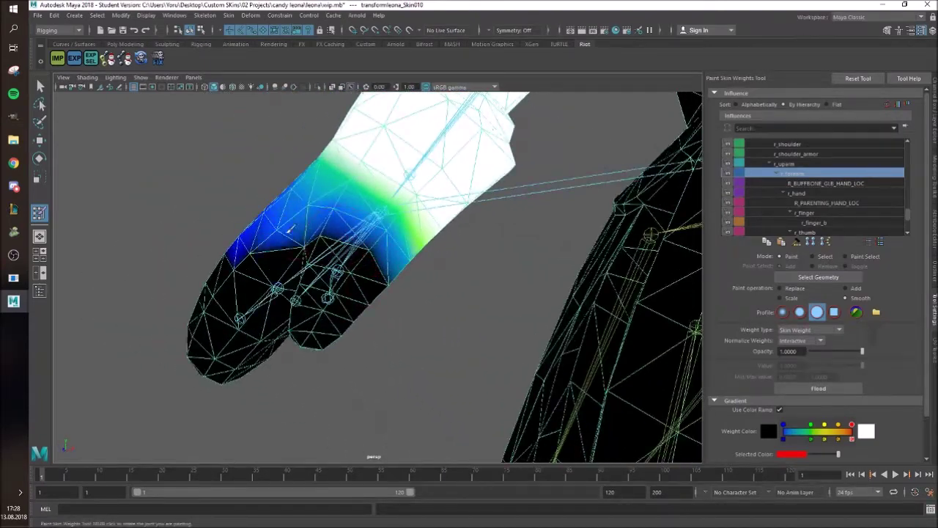
- Undo the last r_forearm smoothing stroke and smooth the r_hand joint's weights across the mitten toward the fingers and thumb
mouse_move(254, 236)
left_mouse_down()
mouse_move(328, 227)
mouse_move(403, 256)
mouse_move(386, 322)
mouse_move(365, 276)
mouse_move(419, 291)
left_mouse_up()
key("ctrl+z")
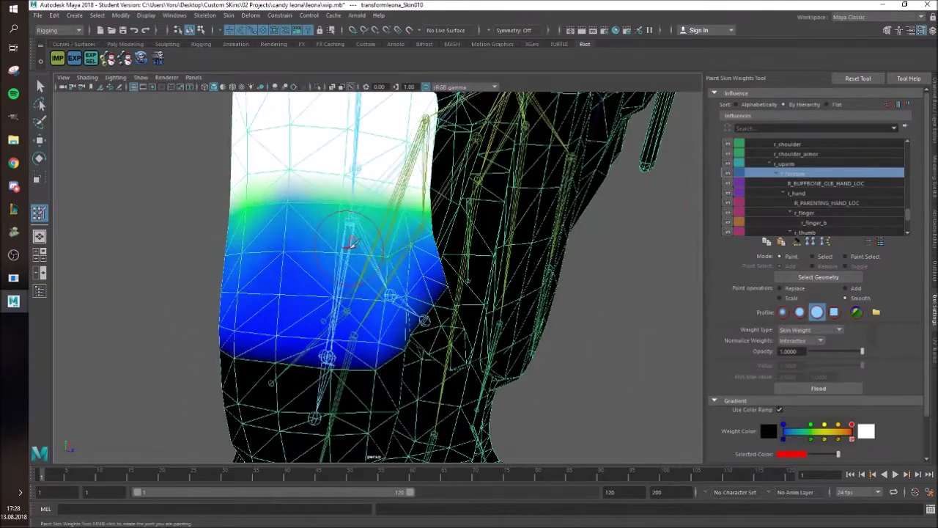
right_click_drag(352, 244, 349, 225)
mouse_move(350, 242)
left_mouse_down("alt")
mouse_move(357, 282)
mouse_move(294, 305)
mouse_move(360, 311)
mouse_move(401, 270)
mouse_move(422, 226)
left_mouse_up("alt")
left_click_drag(351, 343, 214, 337)
mouse_move(477, 299)
left_mouse_down("alt")
mouse_move(560, 269)
mouse_move(505, 288)
left_mouse_up("alt")
mouse_move(494, 198)
left_mouse_down()
mouse_move(460, 253)
mouse_move(357, 310)
mouse_move(455, 271)
mouse_move(492, 242)
left_mouse_up()
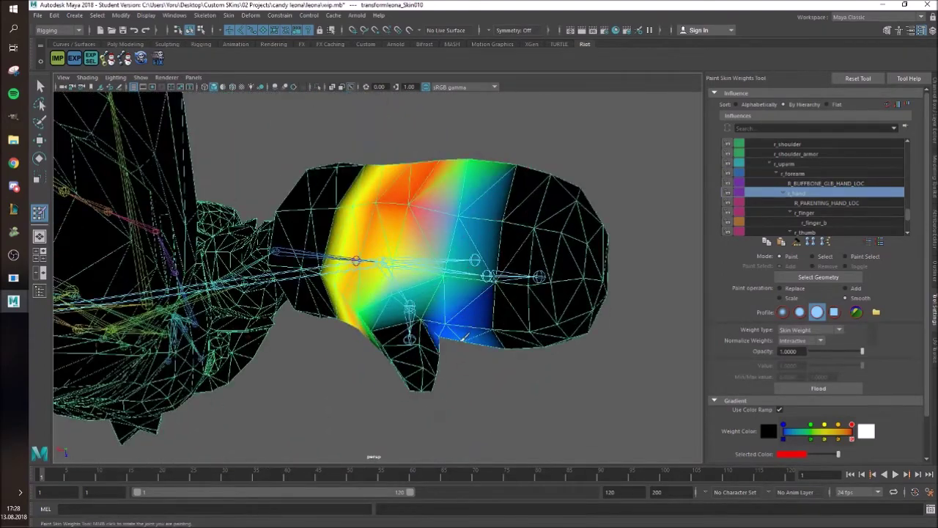
mouse_move(469, 333)
left_mouse_down("alt")
mouse_move(293, 398)
mouse_move(435, 352)
mouse_move(315, 352)
mouse_move(325, 230)
mouse_move(330, 249)
left_mouse_up("alt")
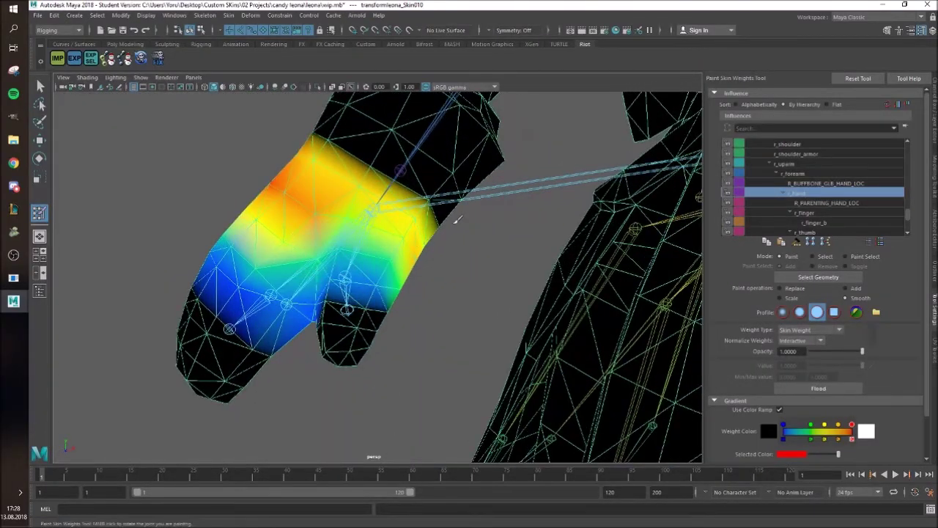
- Compare the l_forearm and r_forearm joints' weights and choose the l_forearm joint for painting
scroll(457, 219, "down", 5)
middle_click_drag(576, 204, 412, 225, "alt")
right_click_drag(482, 197, 553, 178)
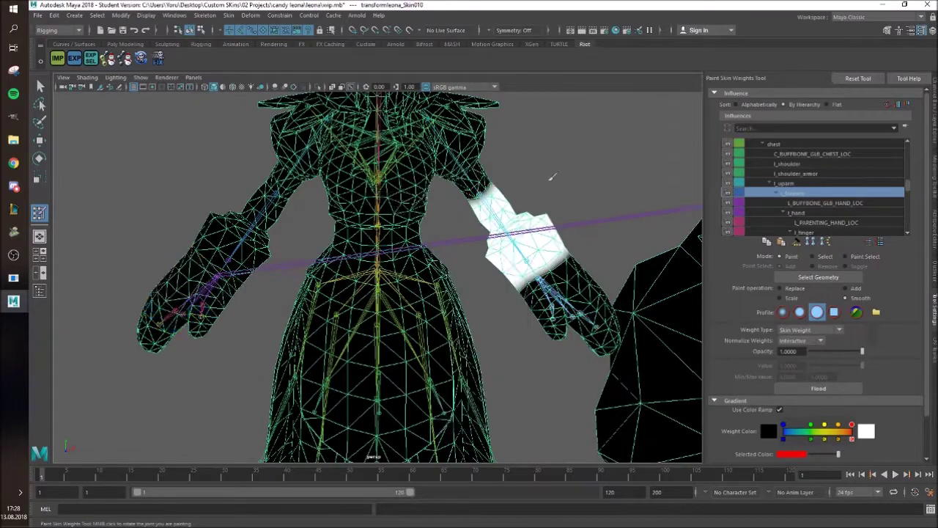
middle_click_drag(552, 178, 398, 205, "alt")
scroll(398, 306, "up", 6)
scroll(257, 163, "down", 5)
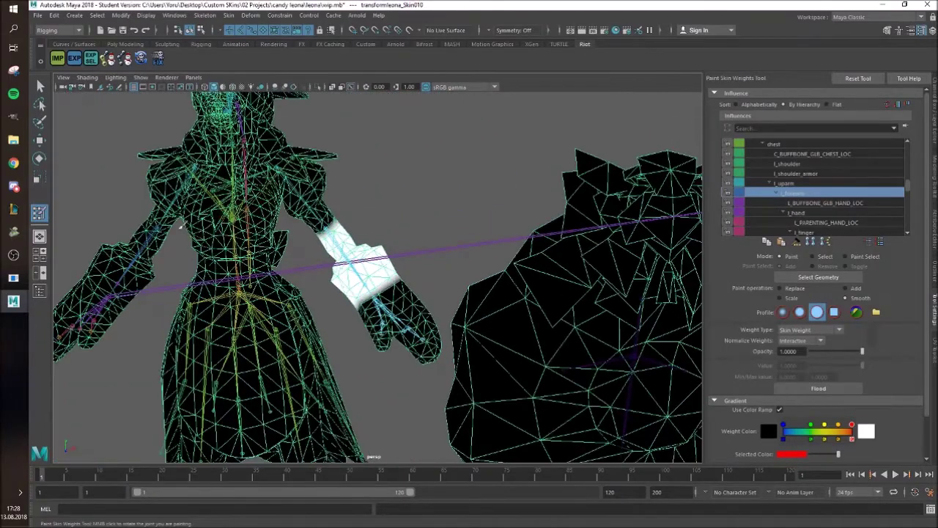
right_click_drag(149, 238, 203, 229)
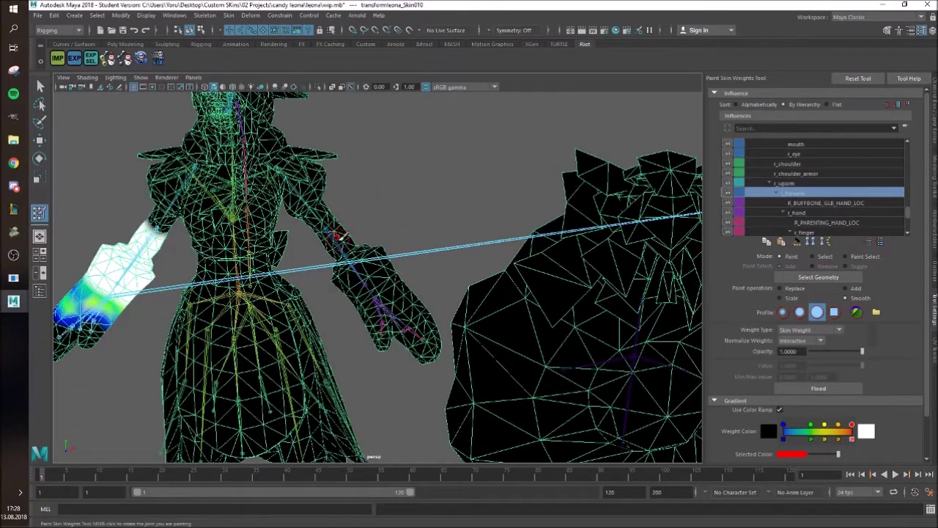
right_click_drag(337, 238, 341, 213)
scroll(377, 272, "up", 5)
- Undo the first smoothing stroke at the other mitten's wrist and smooth the l_forearm joint's weights around the cuff's edge
left_click_drag(401, 320, 357, 356)
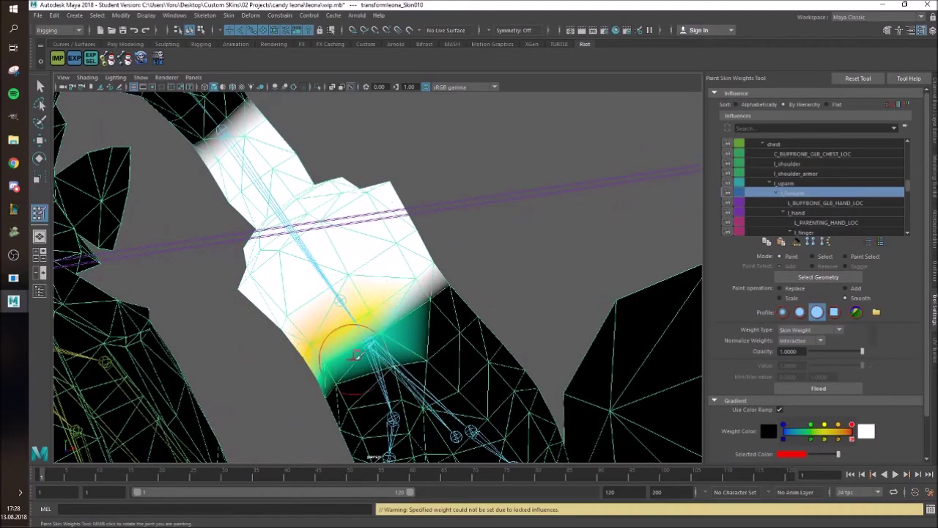
key("ctrl+z")
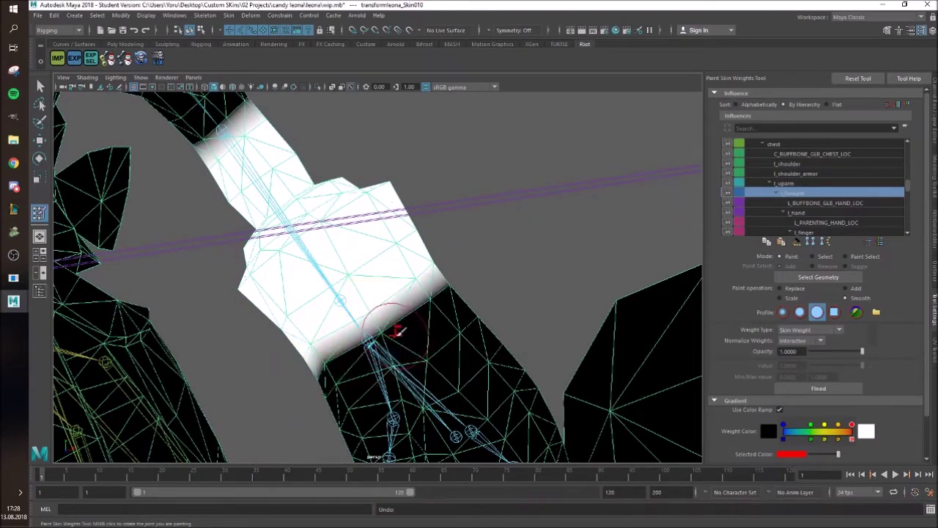
mouse_move(433, 304)
left_mouse_down("alt")
mouse_move(450, 274)
mouse_move(398, 241)
mouse_move(352, 242)
mouse_move(338, 293)
mouse_move(465, 382)
mouse_move(349, 308)
mouse_move(461, 317)
left_mouse_up("alt")
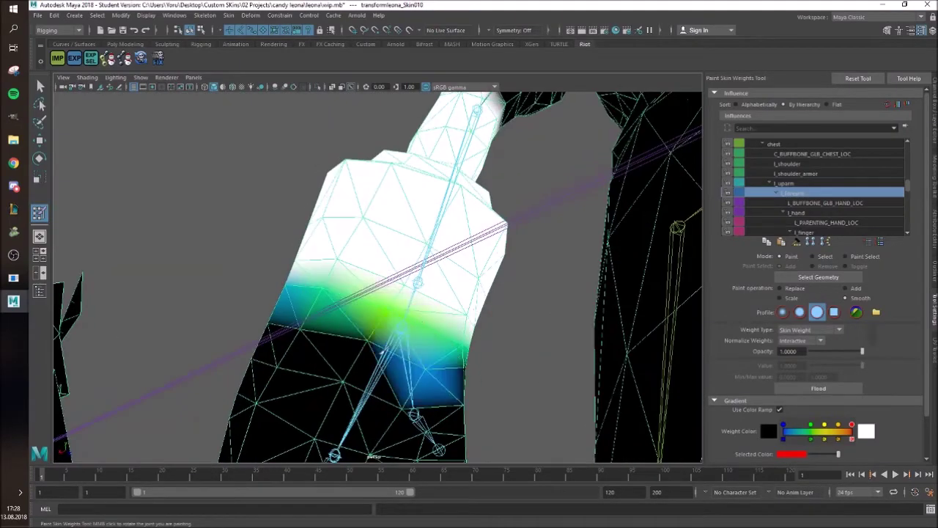
mouse_move(383, 352)
left_mouse_down("alt")
mouse_move(429, 345)
mouse_move(275, 288)
mouse_move(377, 360)
mouse_move(316, 401)
left_mouse_up("alt")
mouse_move(315, 402)
left_mouse_down("alt")
mouse_move(403, 352)
mouse_move(421, 352)
left_mouse_up("alt")
mouse_move(366, 389)
left_mouse_down()
mouse_move(308, 404)
mouse_move(391, 309)
mouse_move(410, 301)
mouse_move(384, 272)
mouse_move(308, 330)
mouse_move(314, 293)
mouse_move(482, 314)
mouse_move(293, 325)
mouse_move(417, 357)
left_mouse_up()
- Select the l_hand joint and smooth its weights across the mitten toward the thumb and fingers
right_click_drag(370, 289, 370, 262)
mouse_move(373, 271)
left_mouse_down("alt")
mouse_move(448, 337)
mouse_move(387, 292)
left_mouse_up("alt")
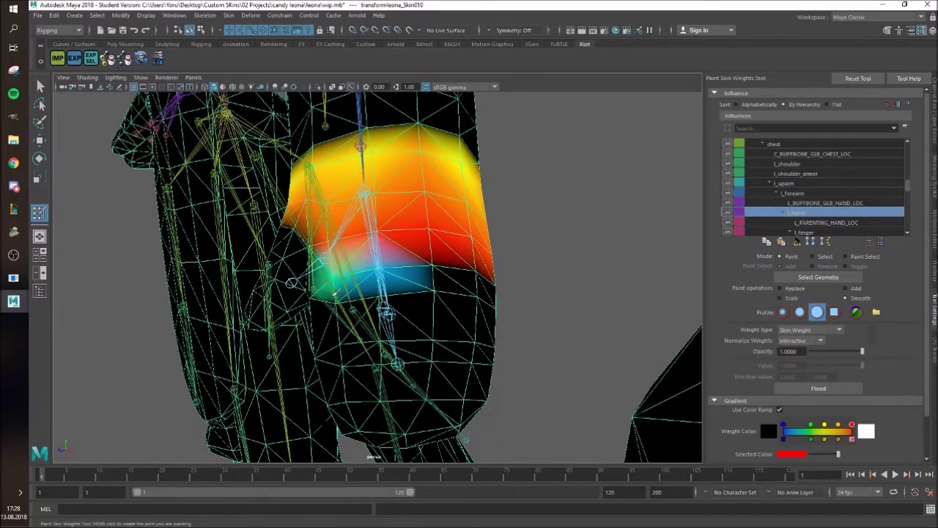
mouse_move(327, 311)
left_mouse_down()
mouse_move(477, 295)
mouse_move(445, 289)
mouse_move(547, 301)
left_mouse_up()
mouse_move(547, 300)
left_mouse_down("alt")
mouse_move(352, 293)
mouse_move(295, 273)
mouse_move(330, 280)
left_mouse_up("alt")
mouse_move(387, 327)
left_mouse_down()
mouse_move(467, 274)
mouse_move(367, 297)
mouse_move(532, 352)
mouse_move(538, 334)
left_mouse_up()
mouse_move(351, 273)
left_mouse_down()
mouse_move(335, 293)
mouse_move(315, 226)
mouse_move(329, 239)
mouse_move(474, 280)
mouse_move(352, 222)
mouse_move(437, 205)
left_mouse_up()
- Export the selection as a League of Legends skin, overwriting leona.skn in the leona project folder
scroll(330, 239, "down", 5)
scroll(473, 281, "down", 4)
scroll(437, 206, "up", 5)
middle_click_drag(437, 205, 419, 290, "alt")
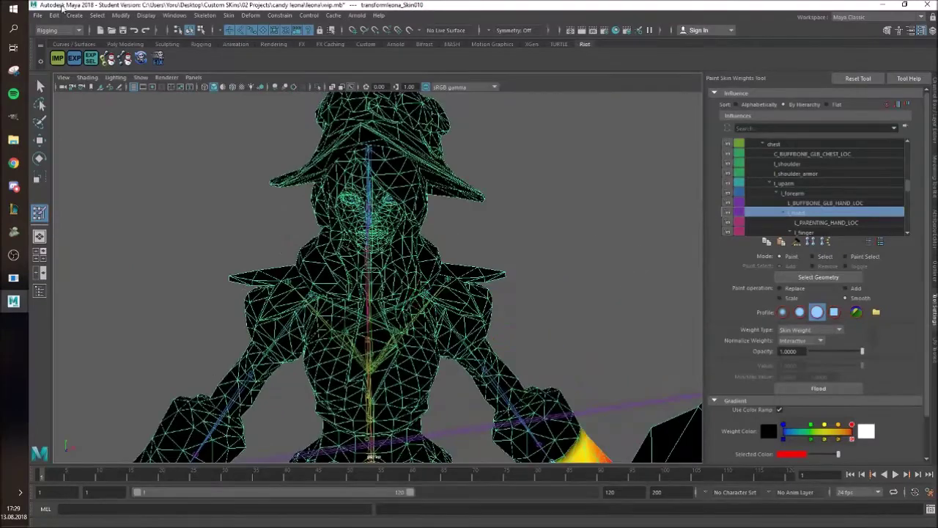
left_click(37, 15)
left_click(88, 147)
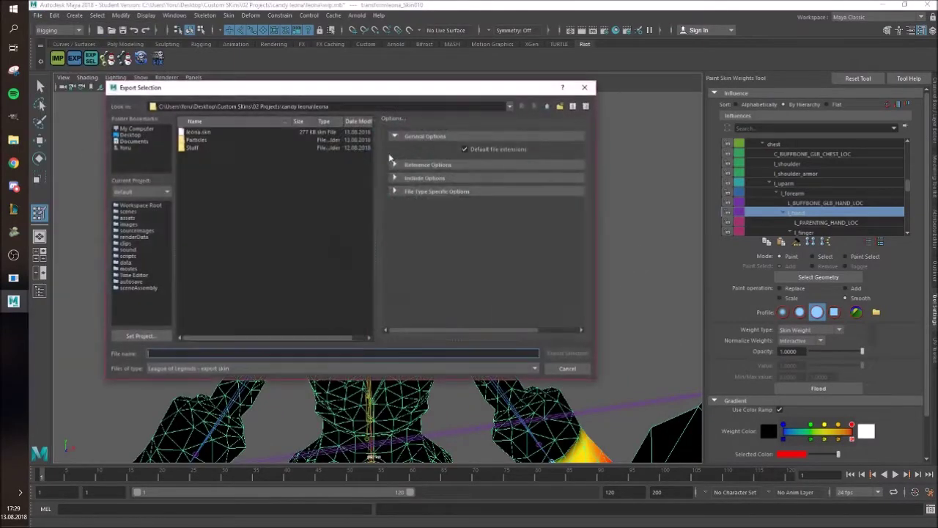
double_click(196, 133)
left_click(334, 246)
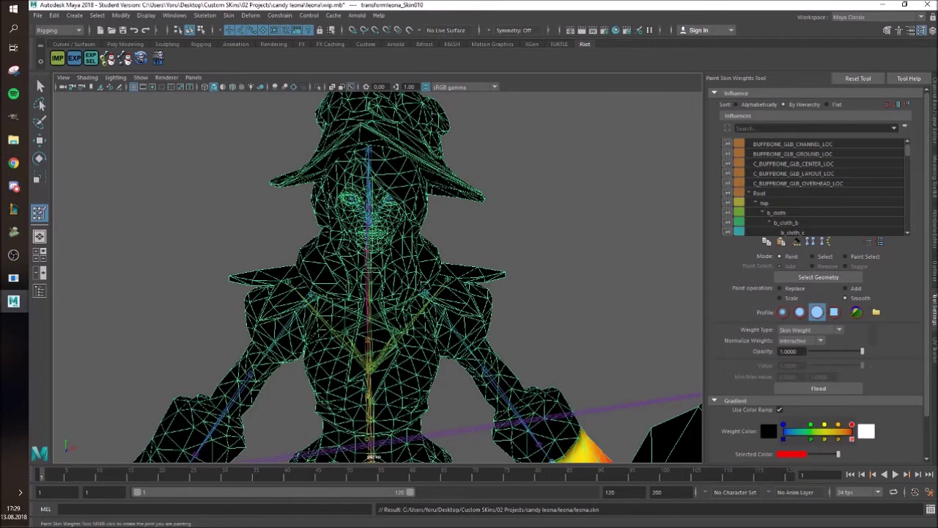
- Switch to File Explorer, arrange the leona and Desktop windows side by side, and copy leona.skl and leona.skn
key("alt+Tab")
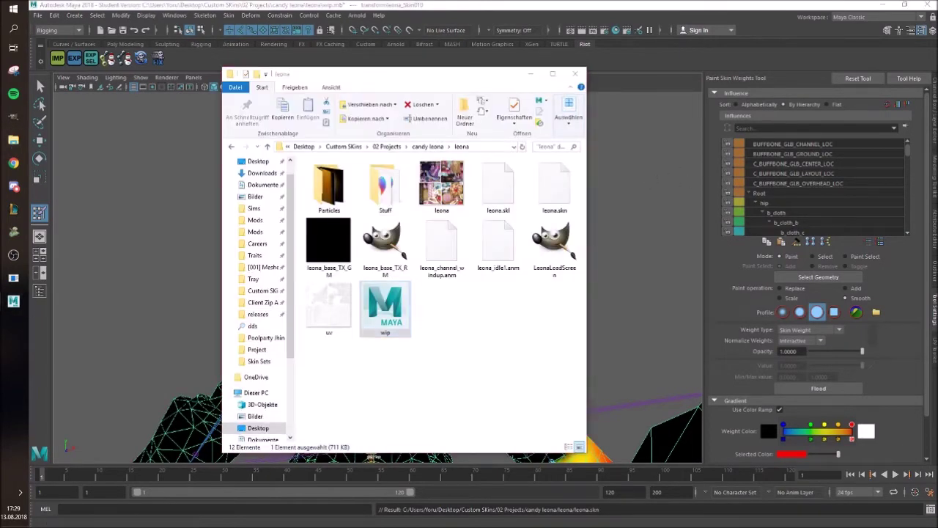
key("alt+Tab")
left_click_drag(456, 77, 337, 68)
left_click_drag(484, 95, 669, 82)
left_click(366, 308)
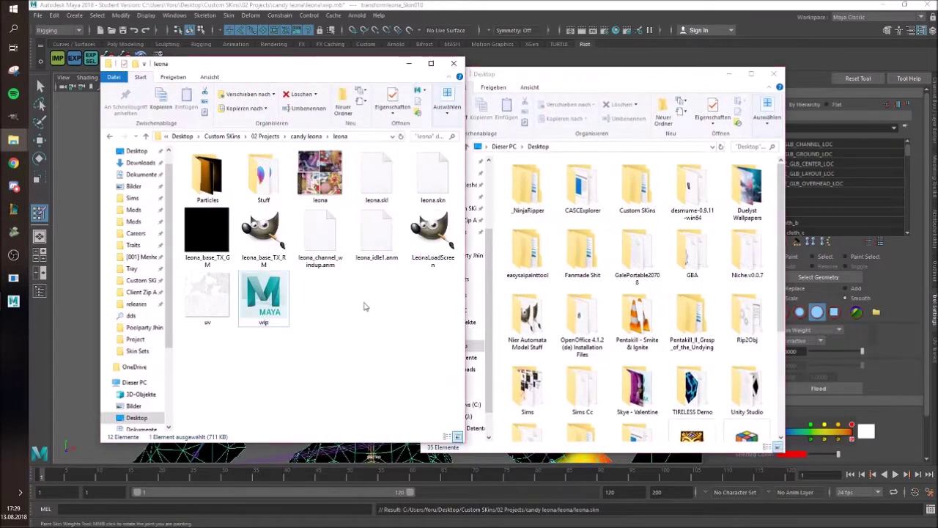
left_click(377, 176)
left_click(435, 186, "ctrl")
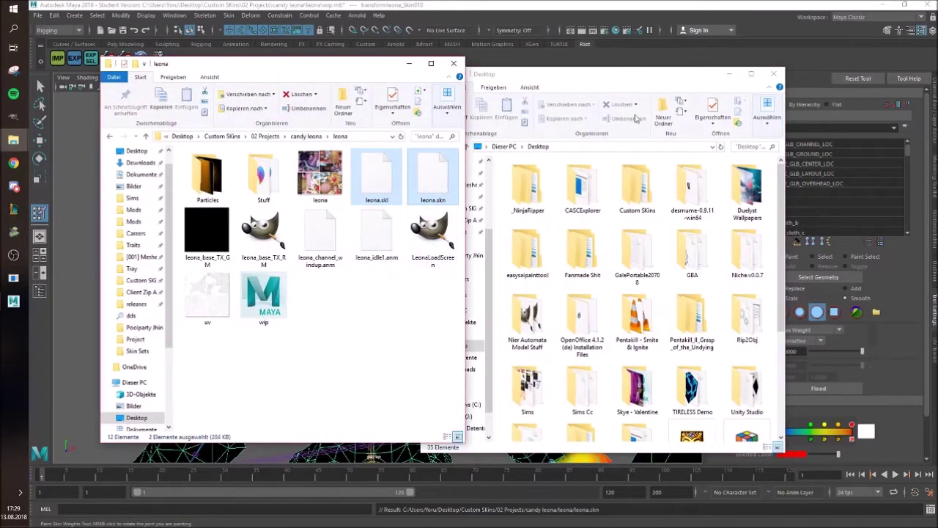
- Open the 0.0.1.233 deploy folder of the lol_game_client_sln releases in the second Explorer window
left_click(499, 235)
left_click(463, 405)
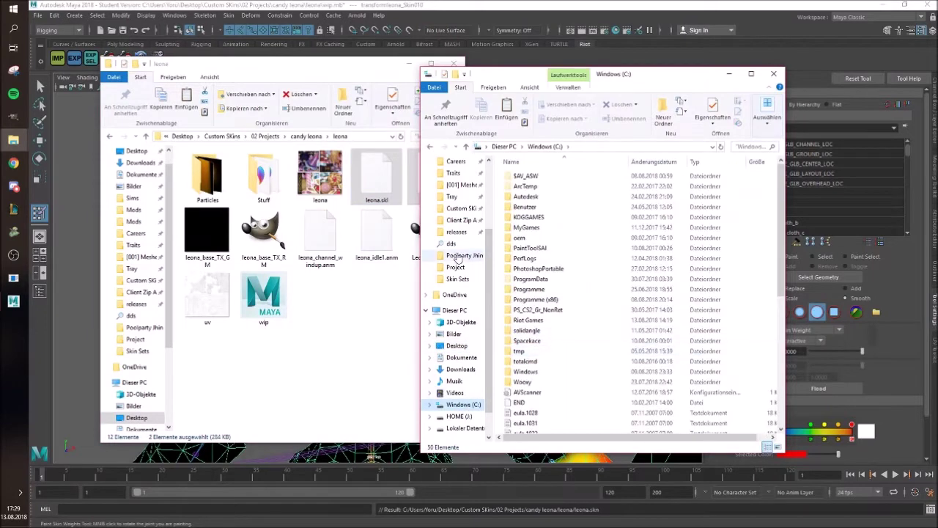
scroll(462, 293, "up", 1)
left_click(466, 270)
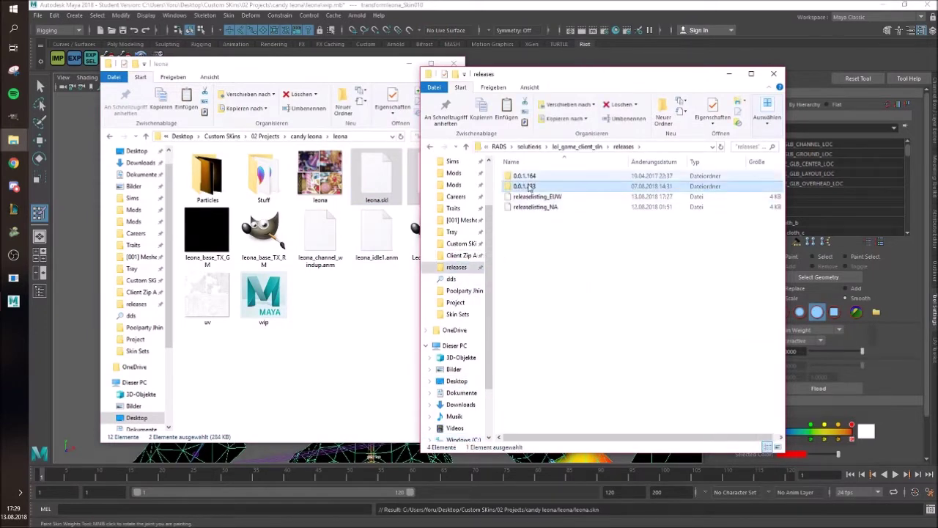
double_click(531, 186)
left_click(527, 178)
double_click(527, 178)
- Paste the two files into candy leona's ASSETS\Characters\Leona\Skins\Base folder, replacing the existing ones
left_click(305, 137)
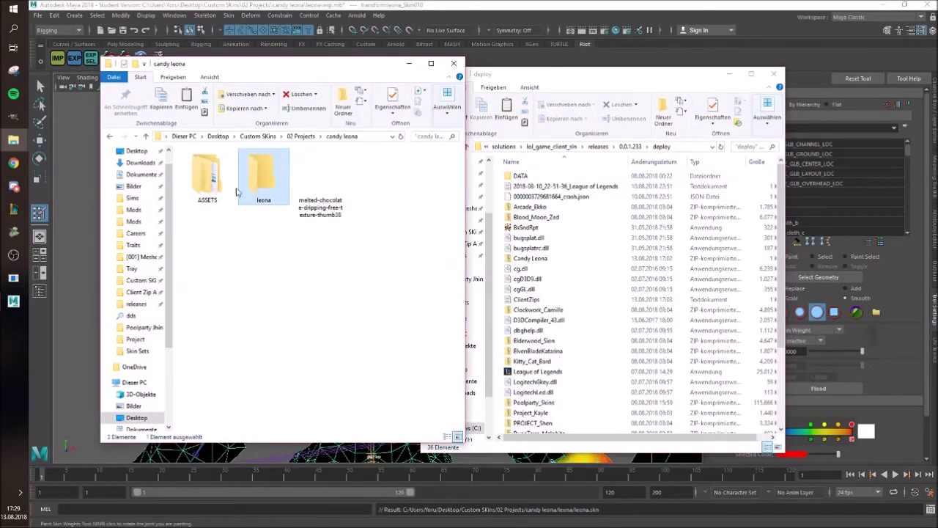
double_click(208, 176)
left_click(204, 167)
double_click(204, 167)
double_click(201, 168)
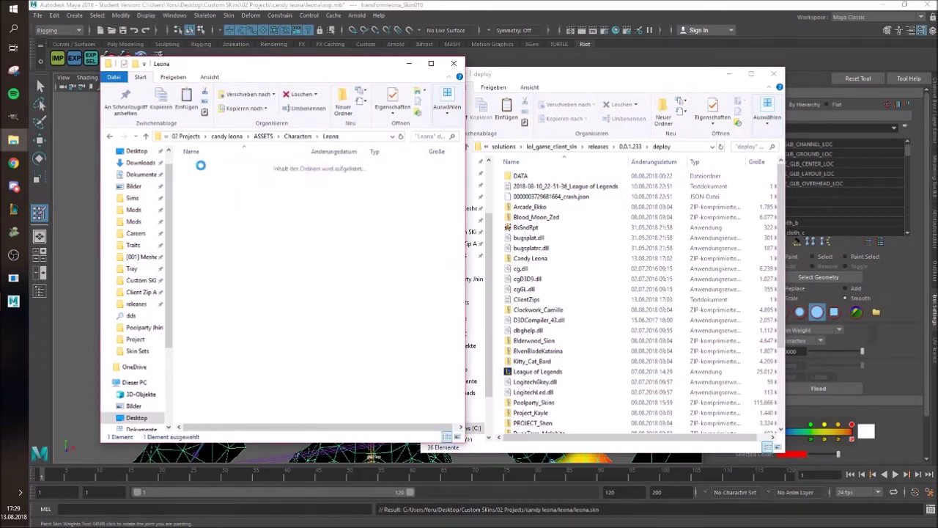
double_click(201, 167)
double_click(200, 167)
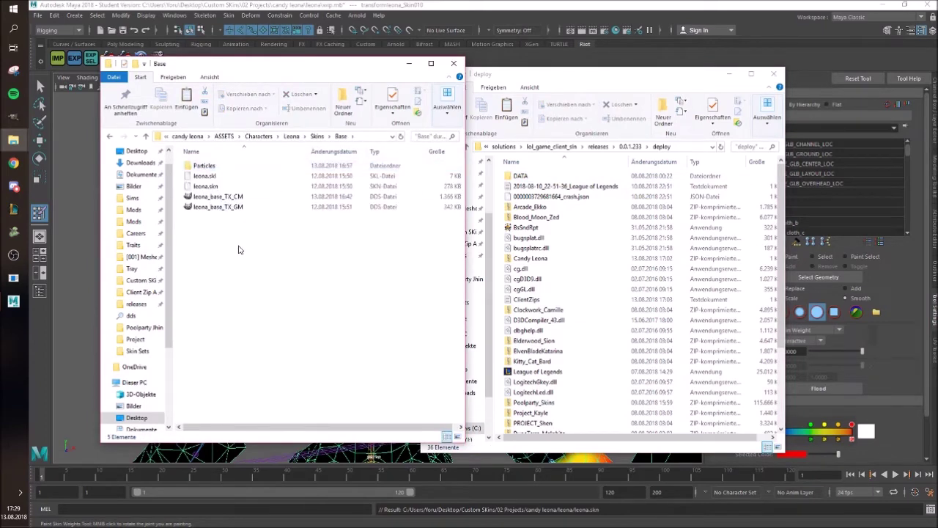
key("ctrl+v")
left_click(440, 195)
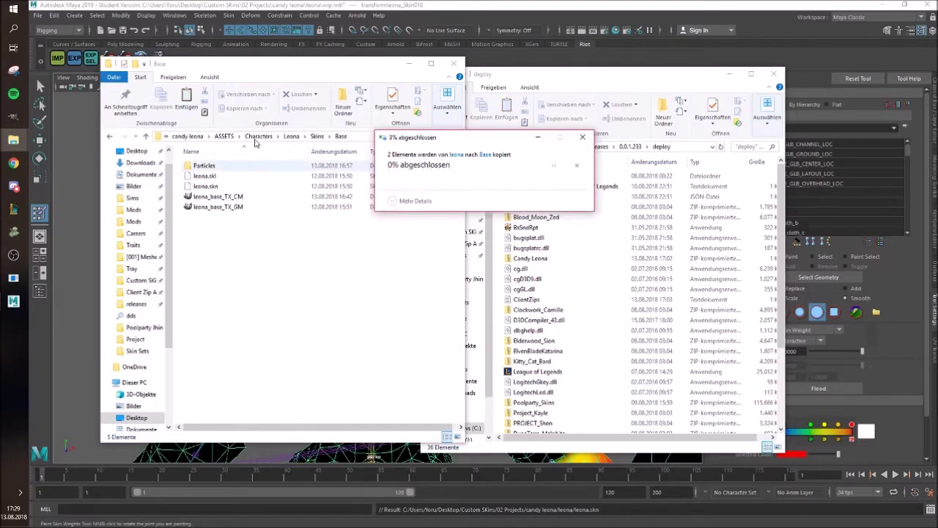
- Copy the candy leona project's ASSETS folder into the Candy Leona zip archive in the deploy folder
left_click(189, 137)
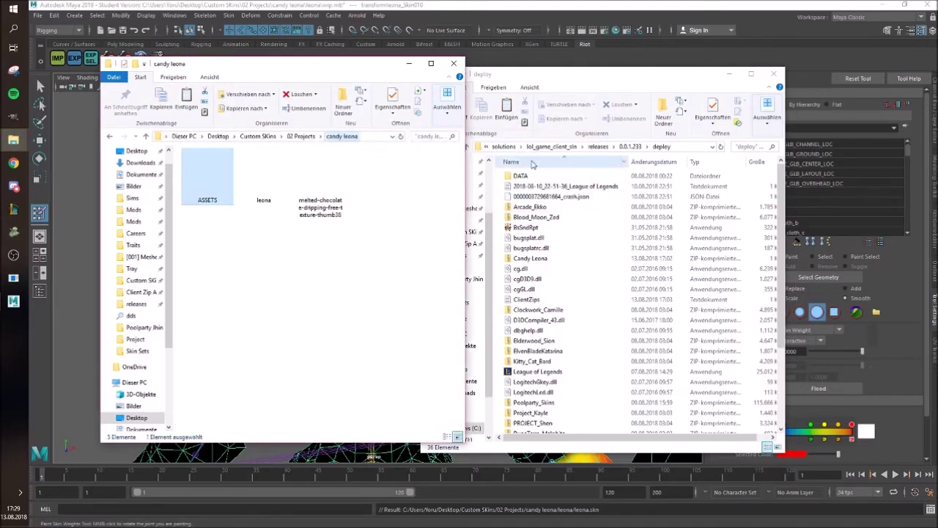
double_click(530, 258)
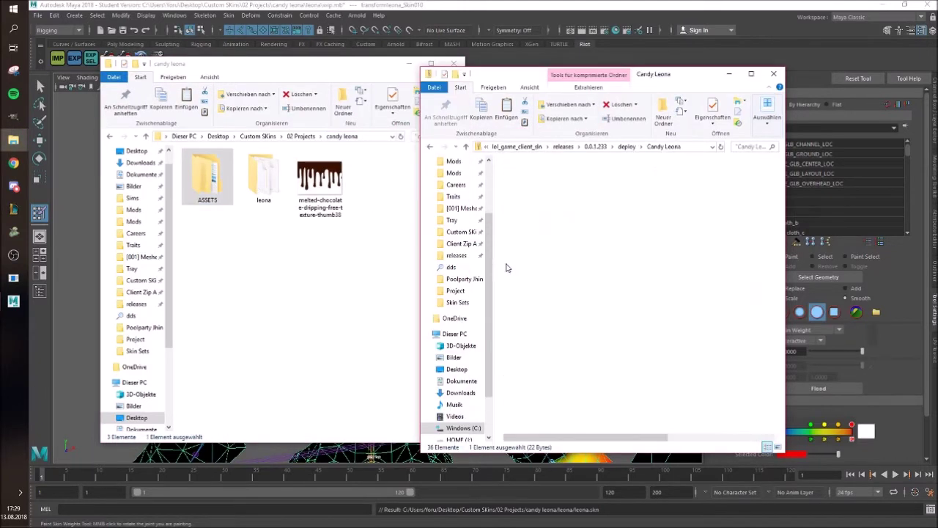
left_click_drag(202, 192, 607, 264)
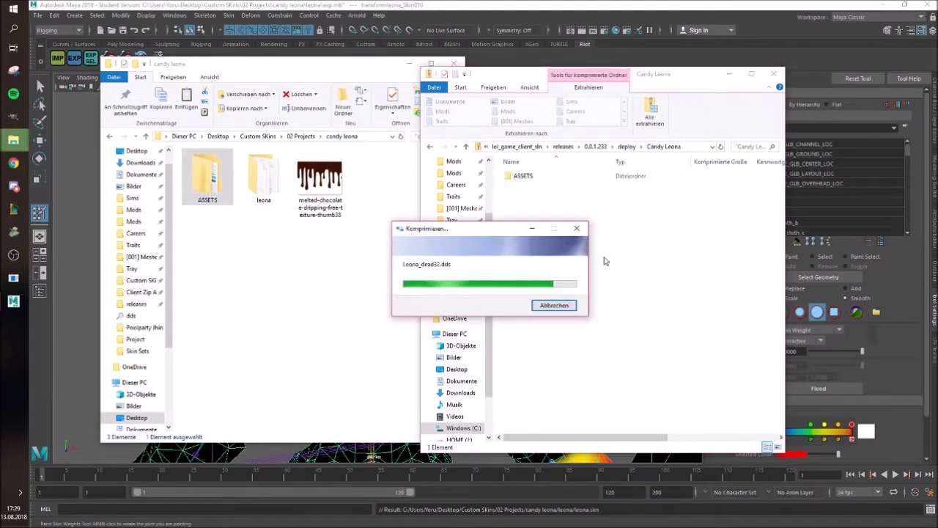
- Switch to the League of Legends client and set up a Practice Tool training game
left_click(15, 211)
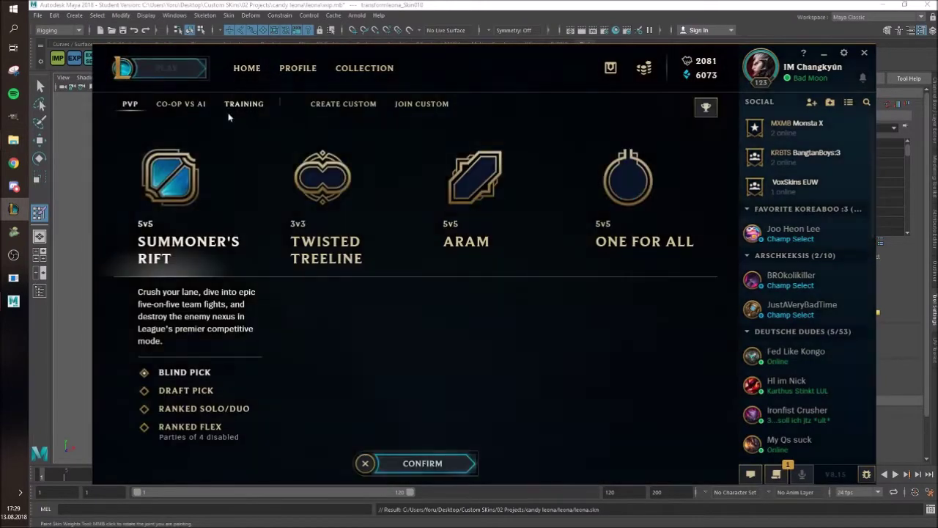
left_click(234, 108)
left_click(488, 207)
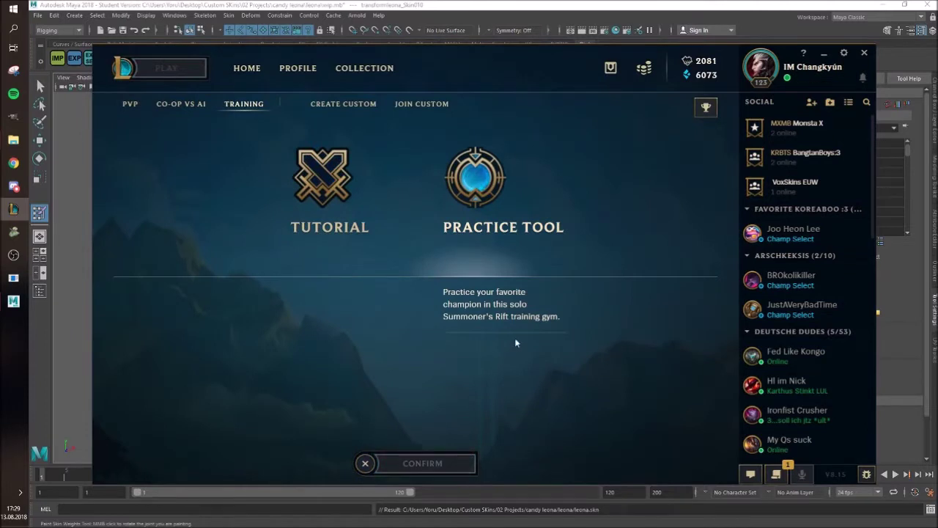
left_click(438, 460)
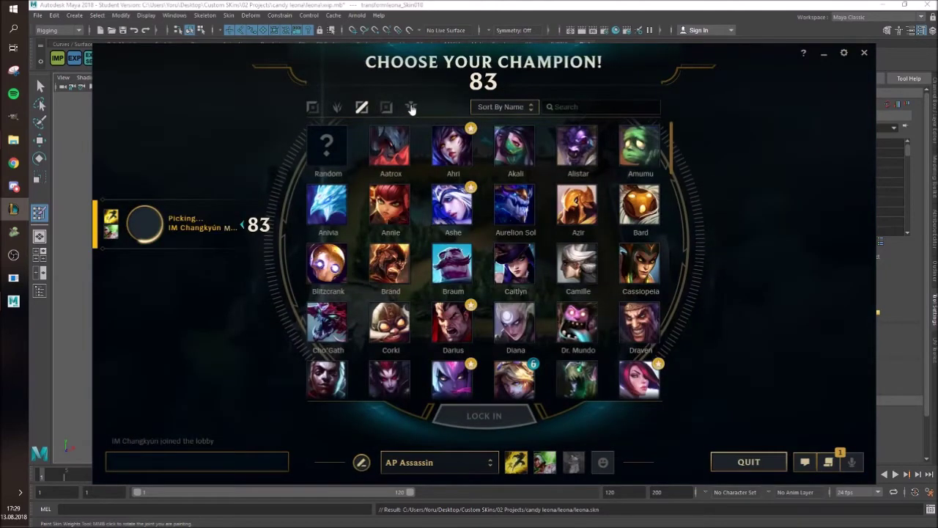
- Filter the champions to supports, pick Leona and lock her in
left_click(411, 107)
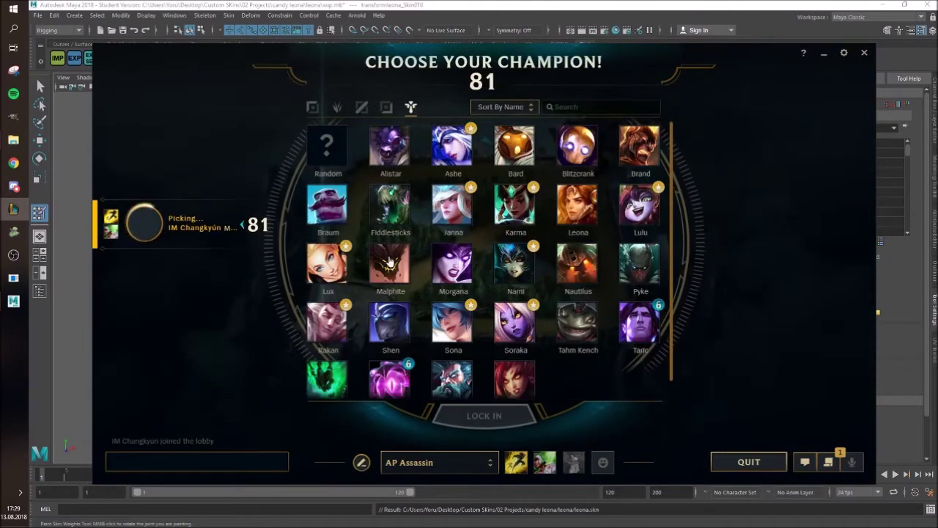
left_click(577, 205)
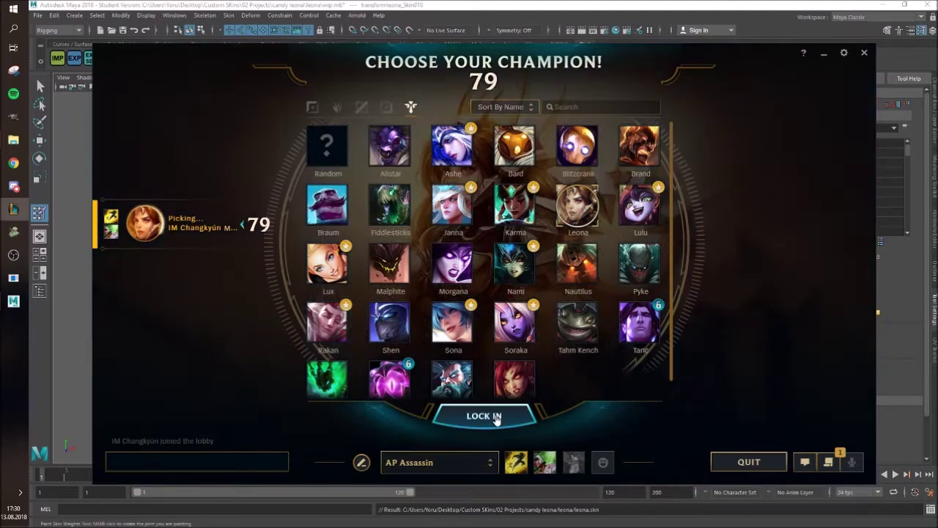
left_click(496, 417)
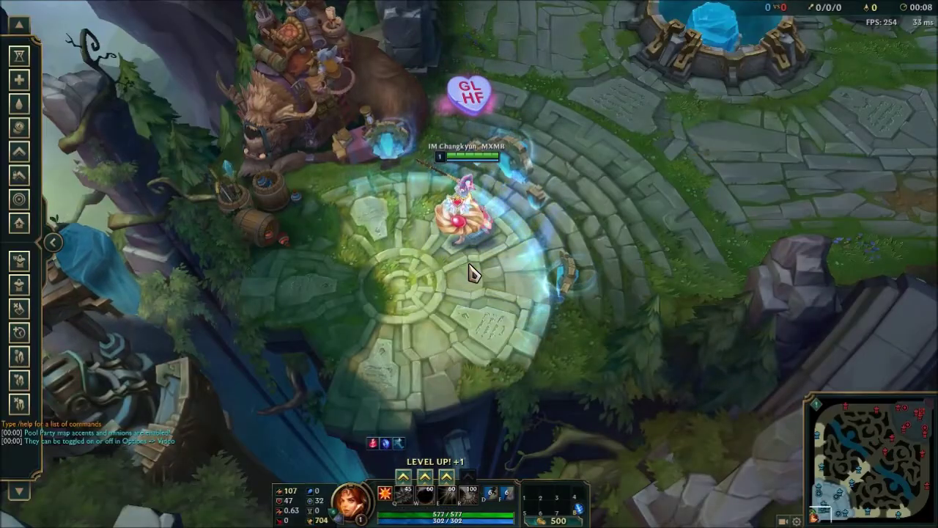
- Zoom in on Leona and walk her around the base in different directions to examine how the skin deforms
scroll(502, 278, "up", 5)
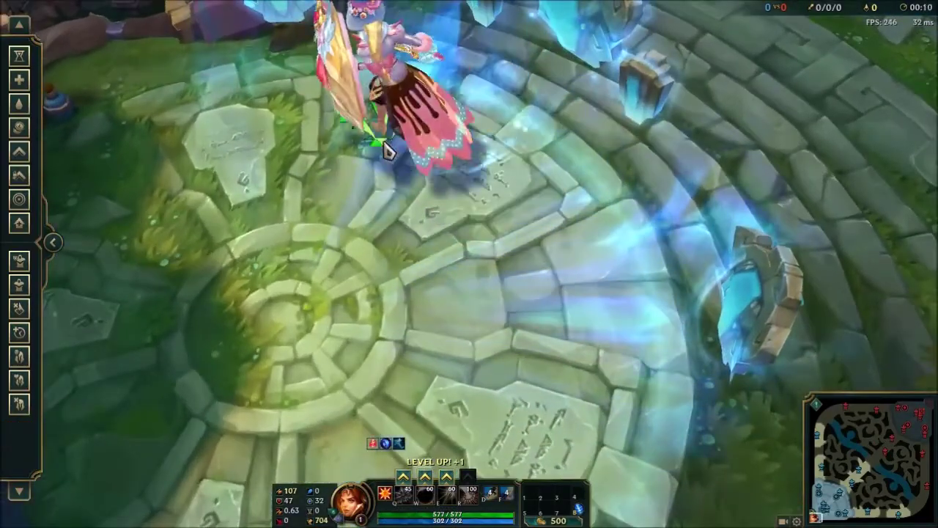
right_click(434, 227)
right_click(488, 237)
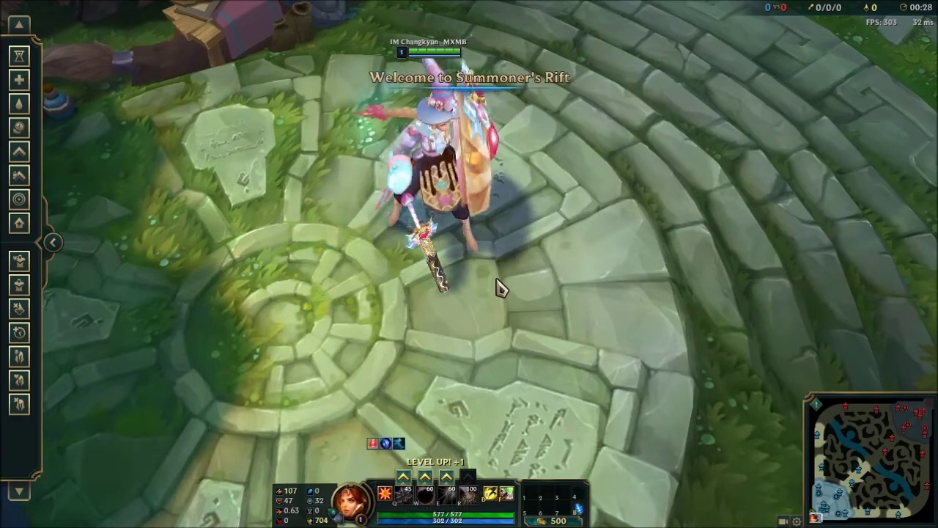
right_click(638, 132)
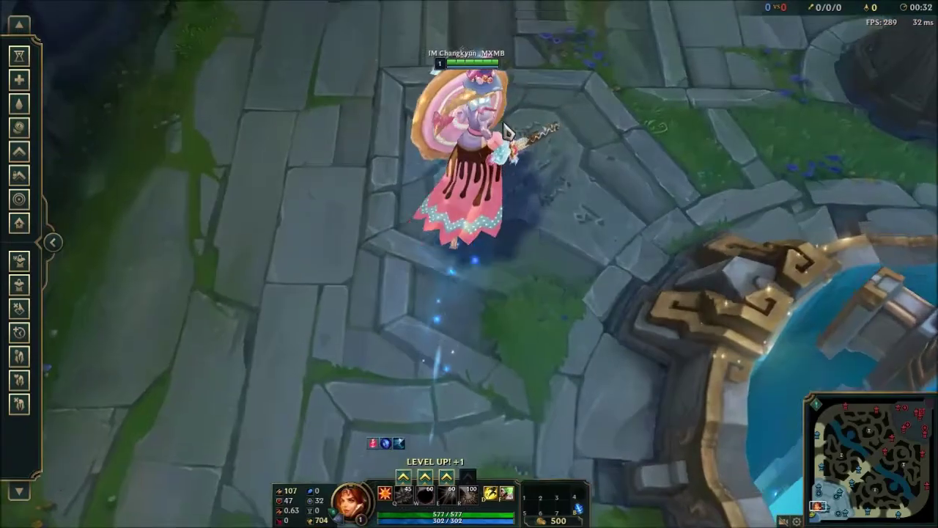
right_click(551, 40)
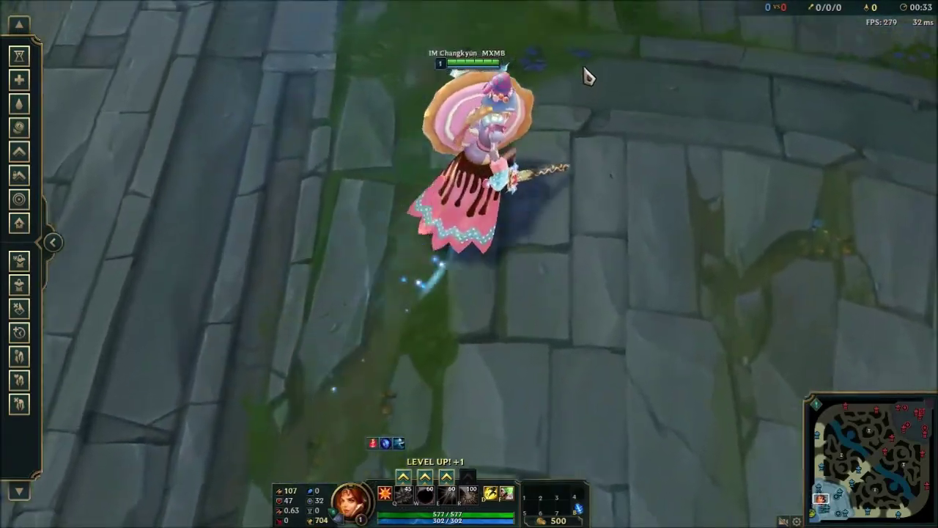
right_click(432, 370)
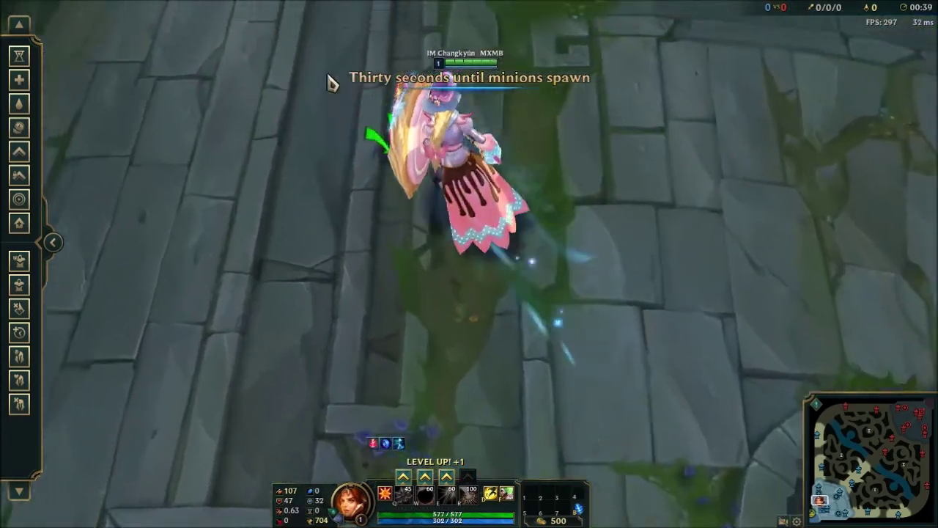
right_click(666, 163)
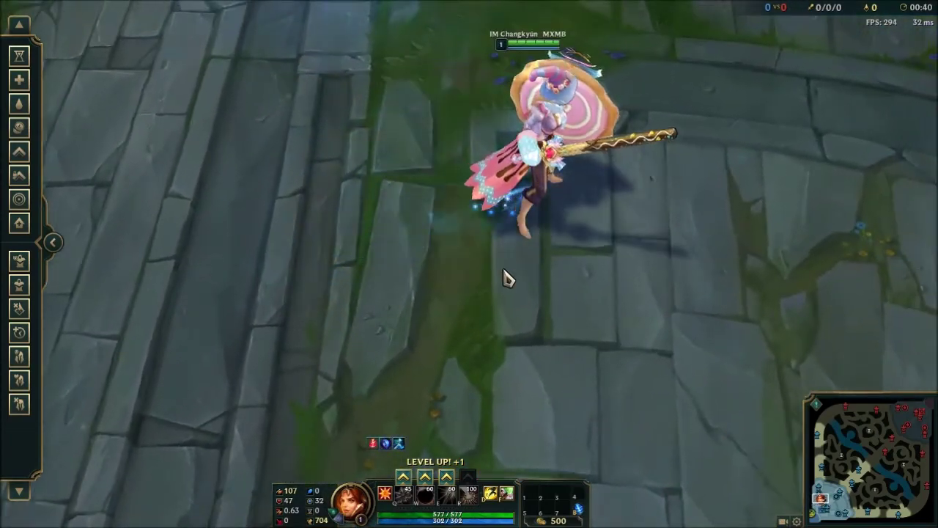
right_click(505, 276)
- Exit the practice game, confirm leaving it, and switch to OBS
key("Escape")
left_click(282, 427)
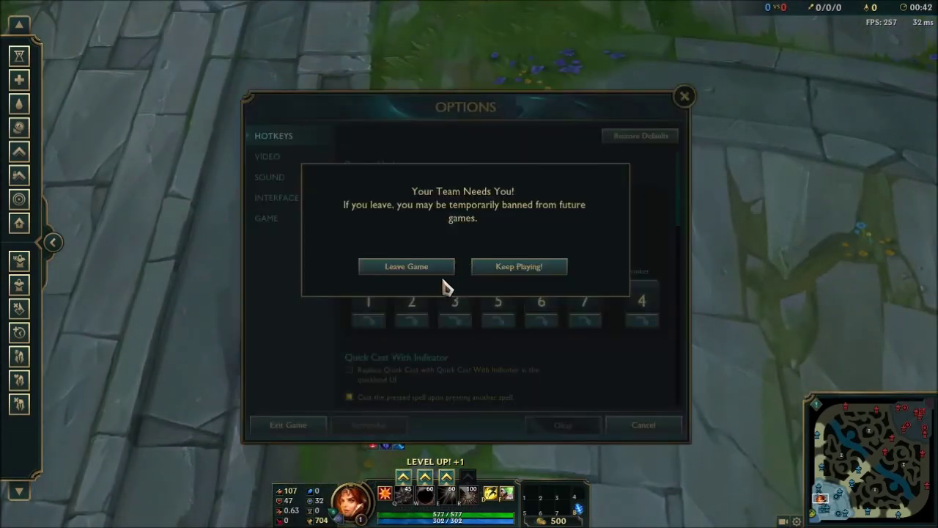
left_click(443, 269)
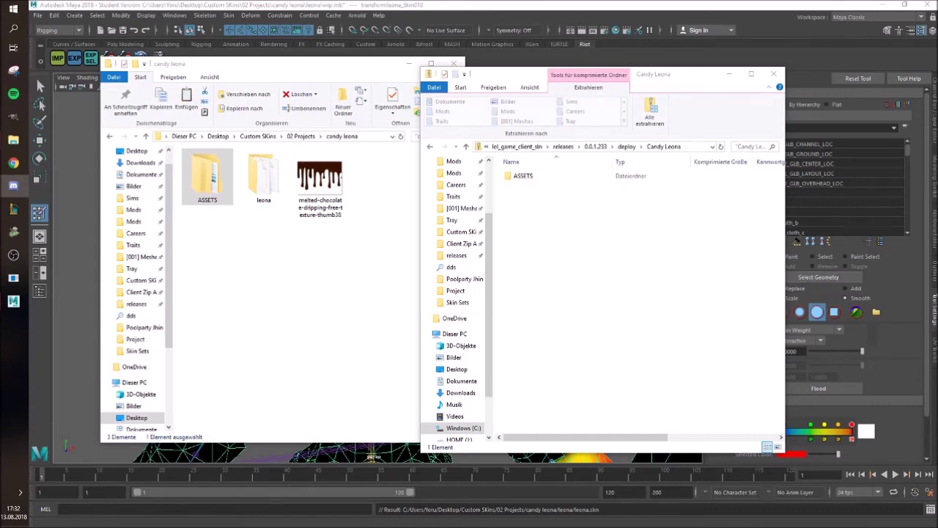
left_click(13, 255)
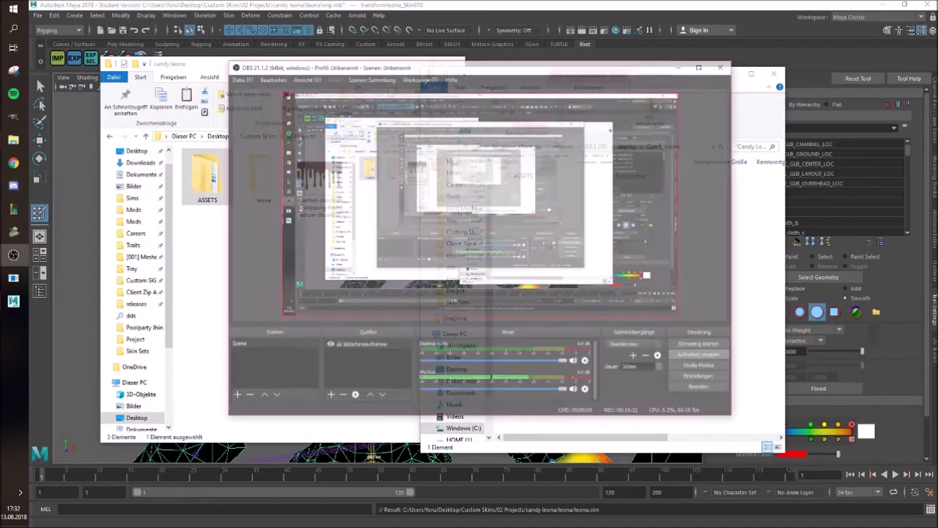